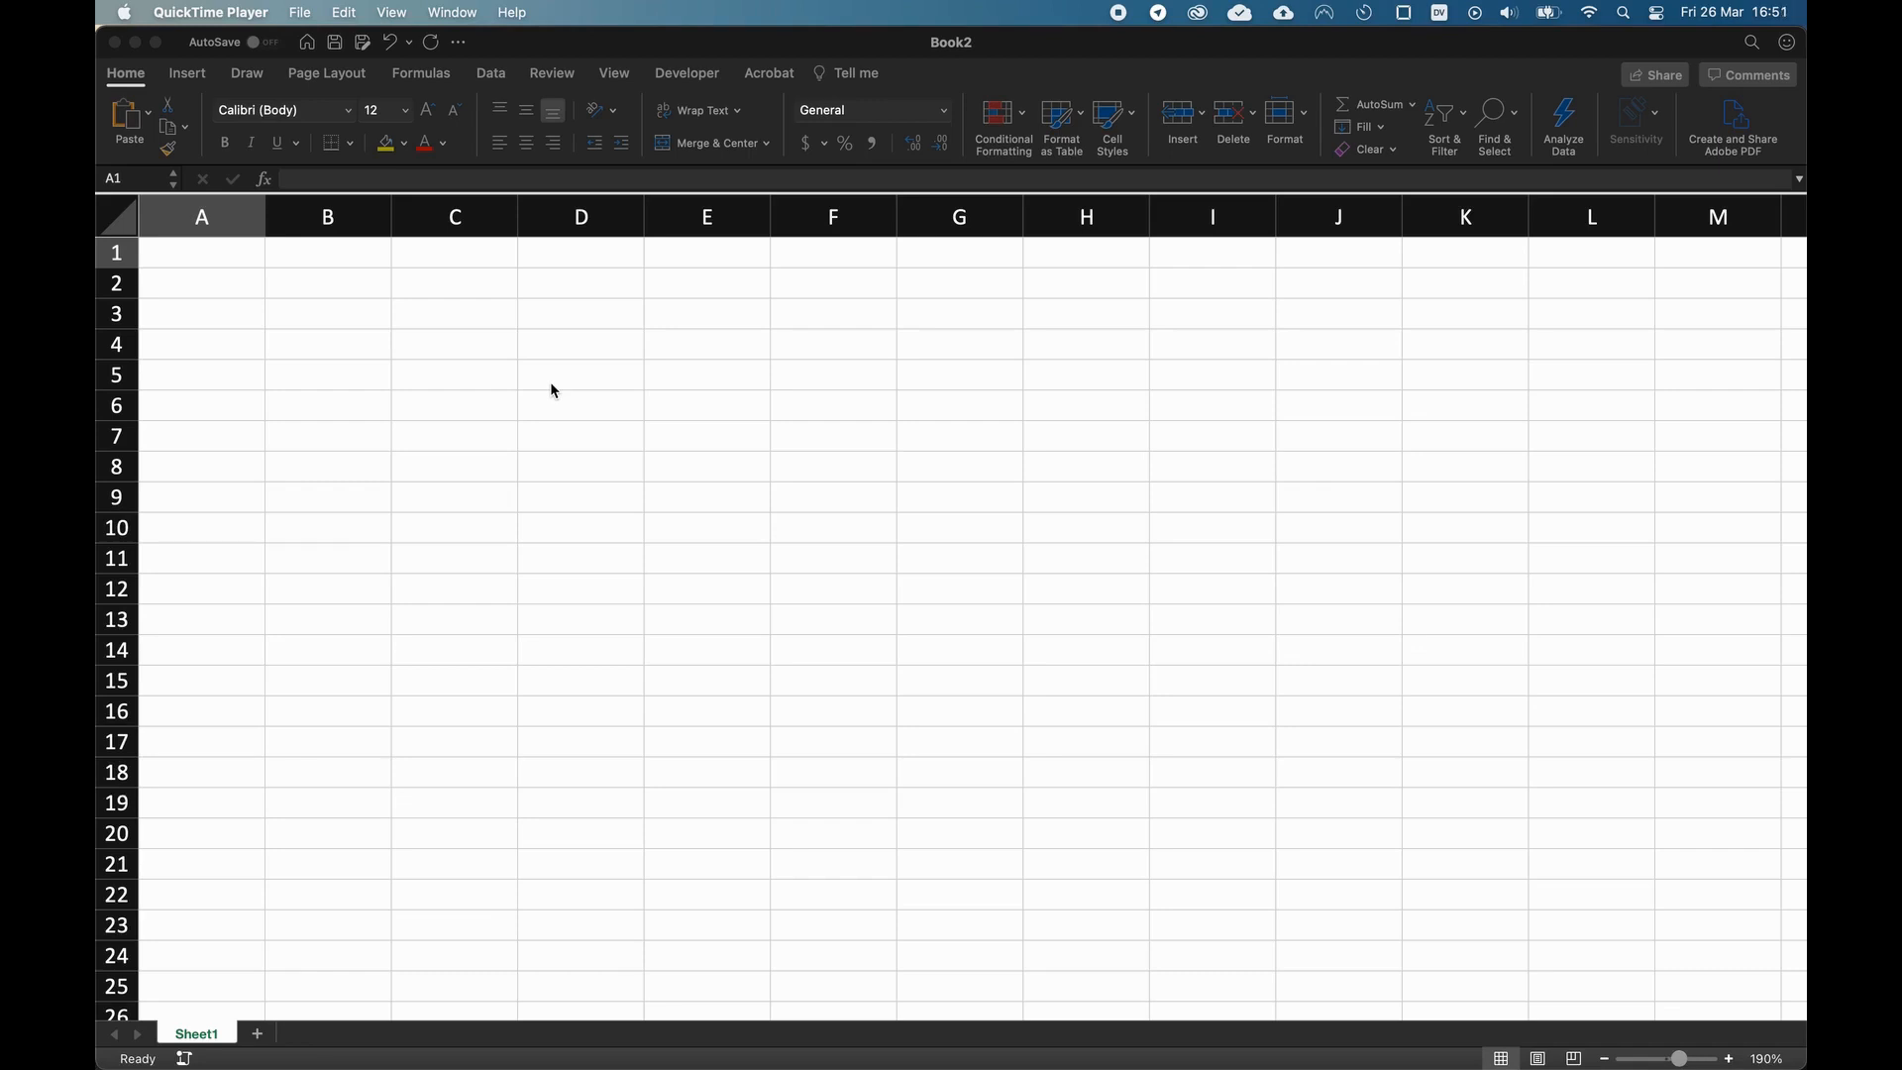
{"action": "left_click", "coordinate": [212, 242]}
{"action": "left_click_drag", "start_coordinate": [247, 251], "coordinate": [763, 634]}
{"action": "left_click", "coordinate": [903, 648]}
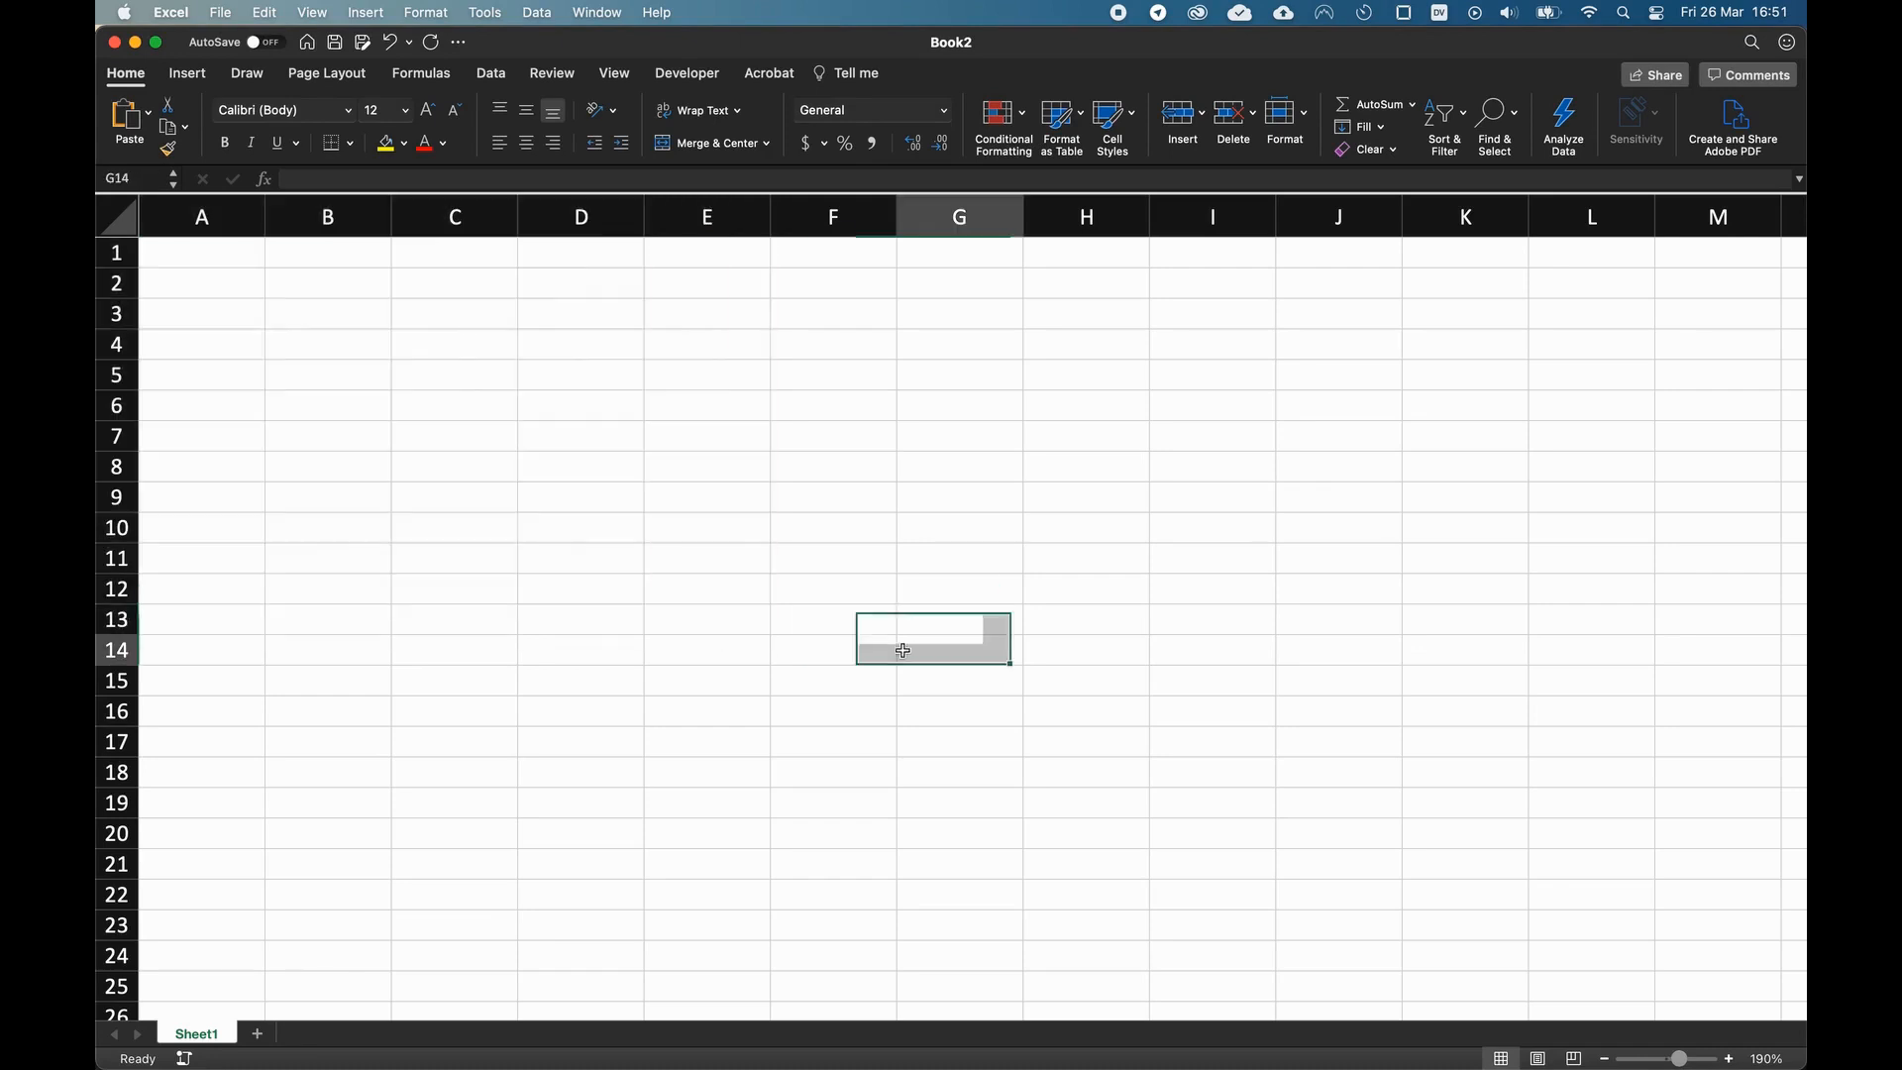
- Enter the heading "Mortgage Value" in cell A1
{"action": "left_click", "coordinate": [224, 256]}
{"action": "type", "text": "Mort"}
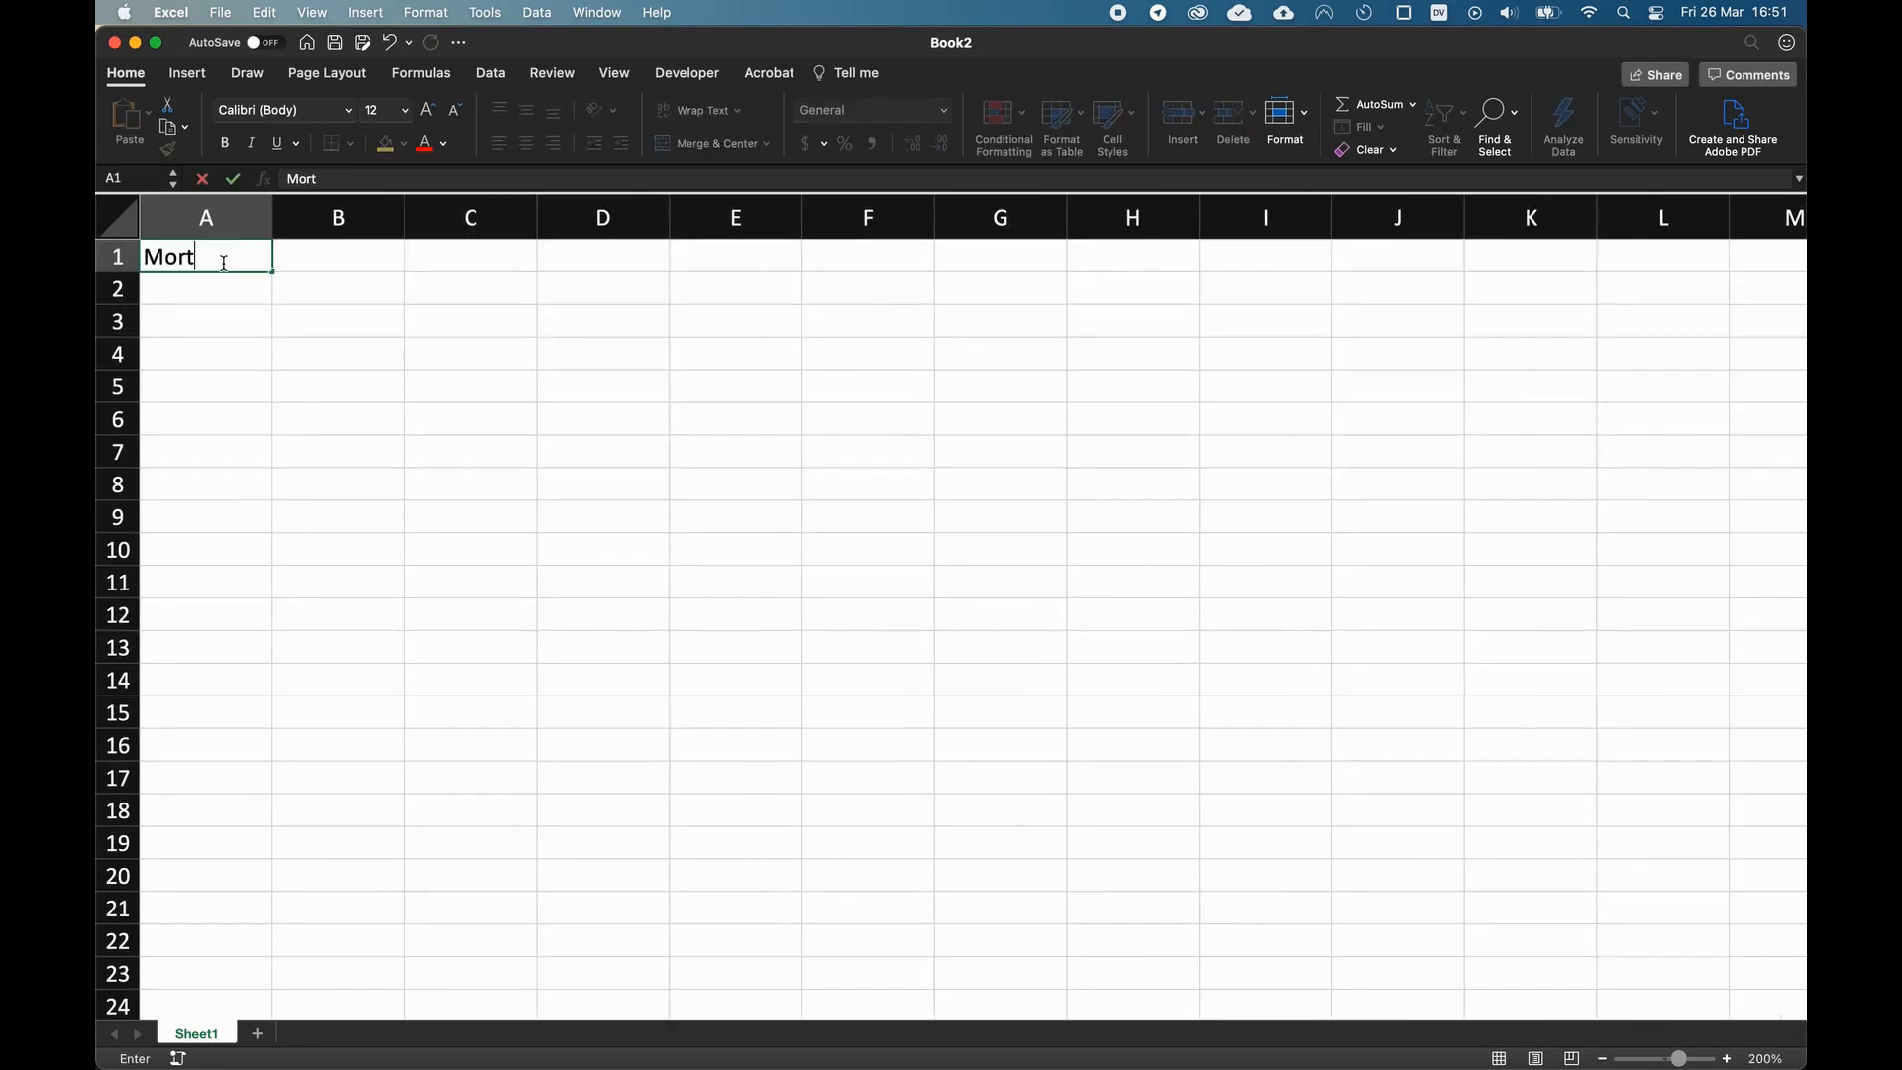
{"action": "type", "text": "ga"}
{"action": "key", "text": "BackSpace"}
{"action": "type", "text": "gage Value"}
{"action": "key", "text": "Tab"}
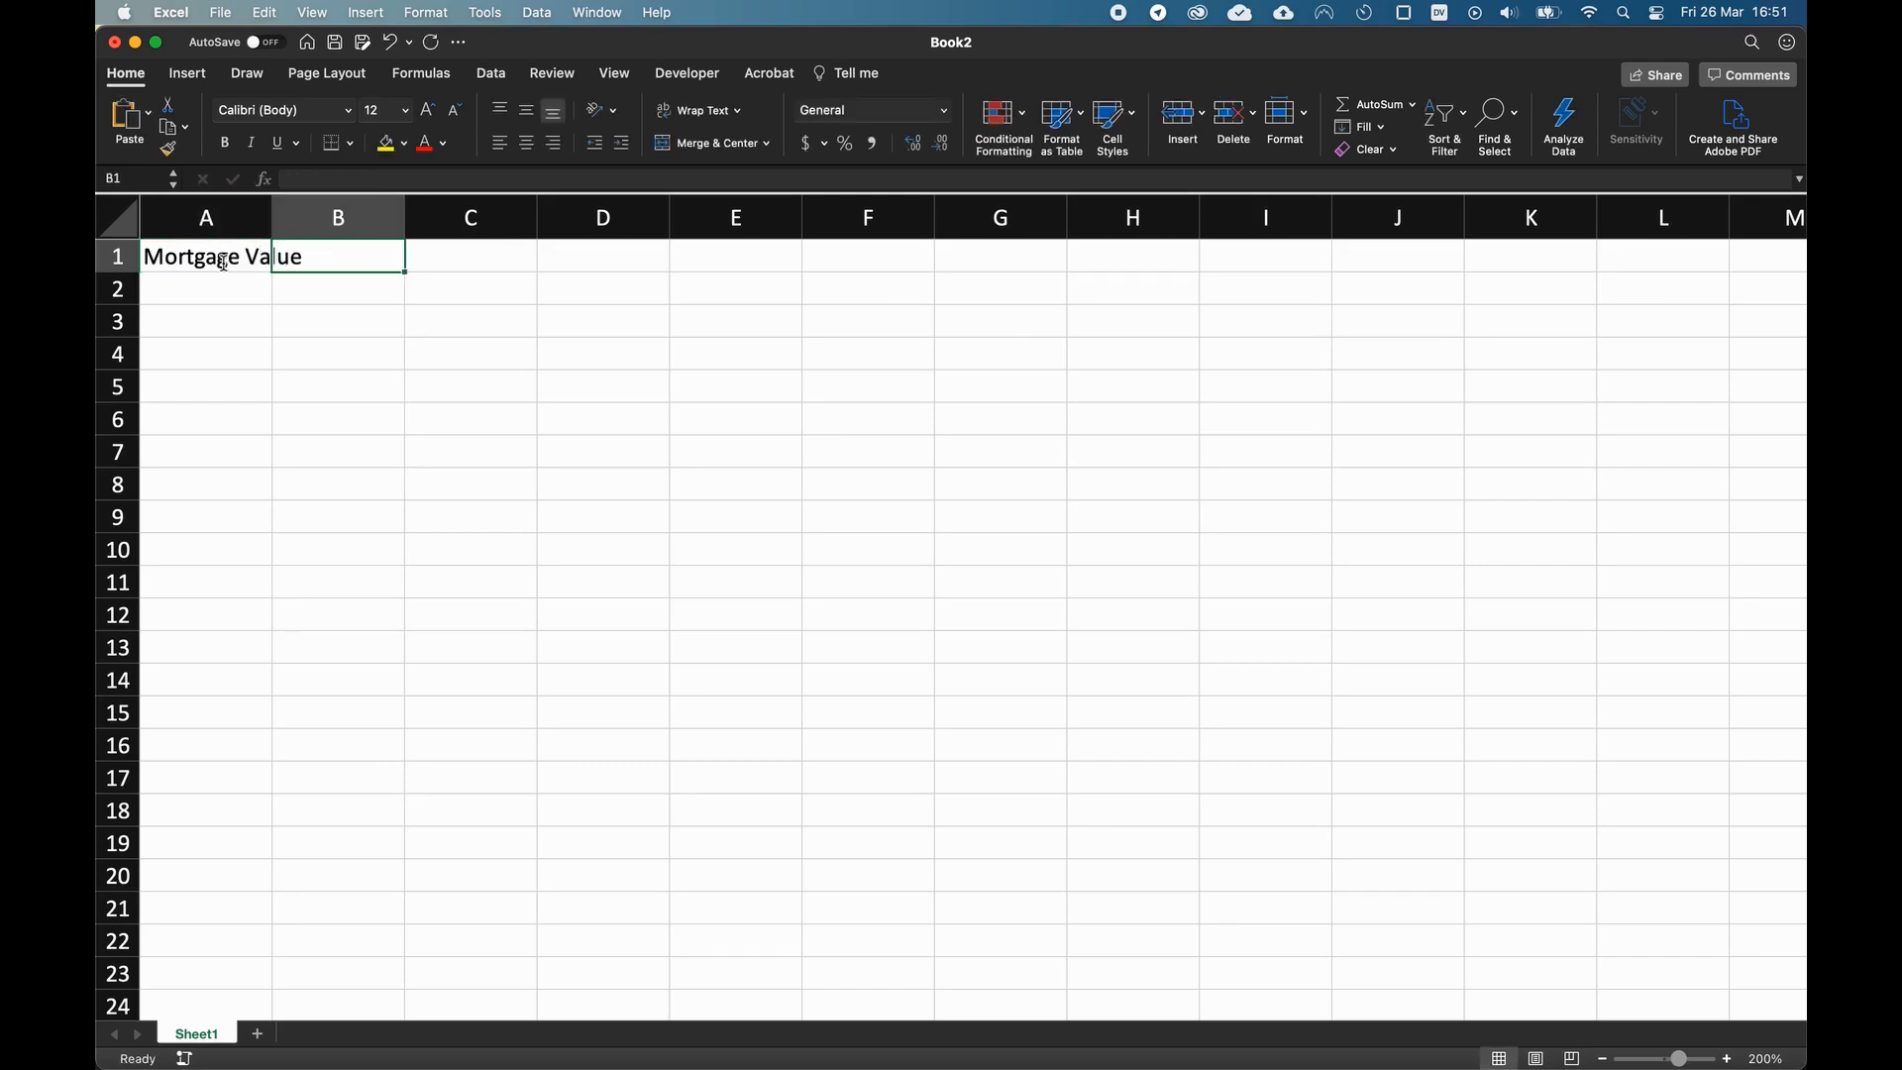
- Enter the headings "30 Y / 2%" in B1 and "20 Y / 2%" in C1
{"action": "type", "text": "30 Y"}
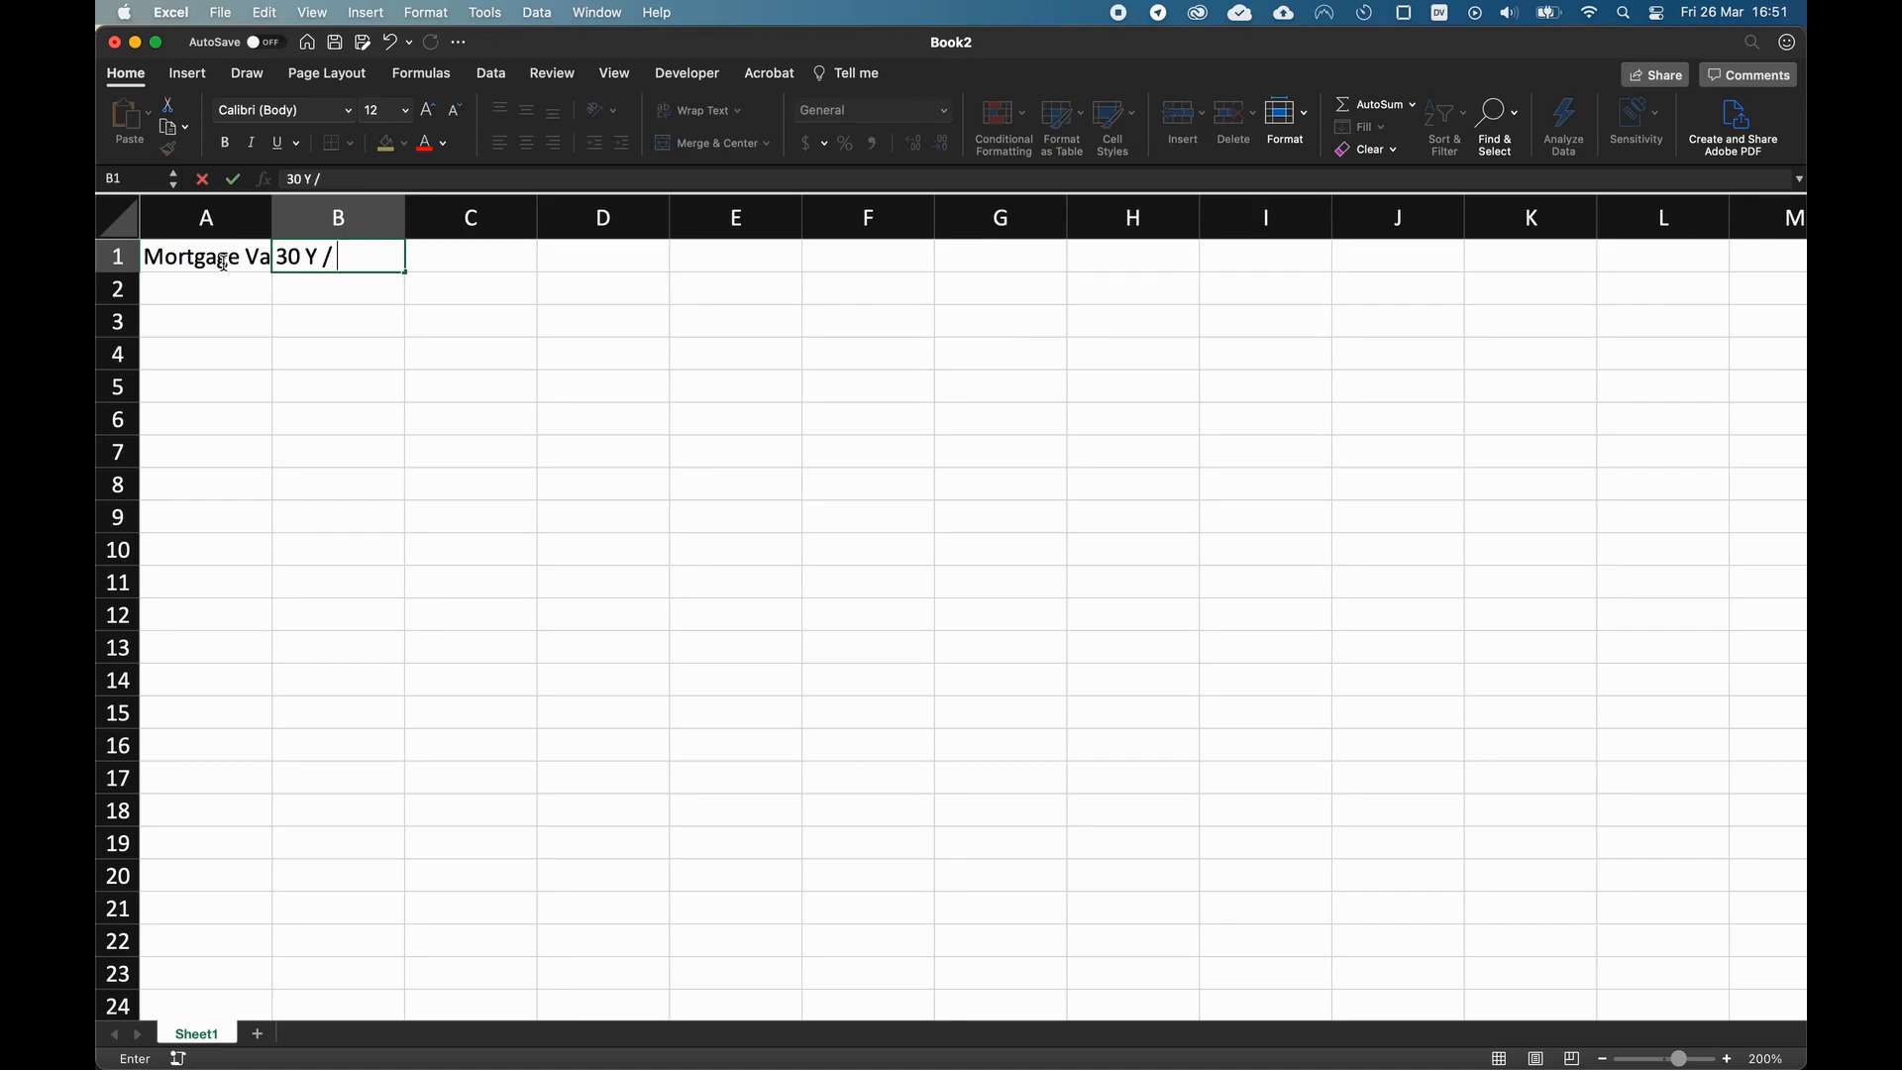
{"action": "type", "text": " / 2%"}
{"action": "key", "text": "Tab"}
{"action": "type", "text": "20 Y"}
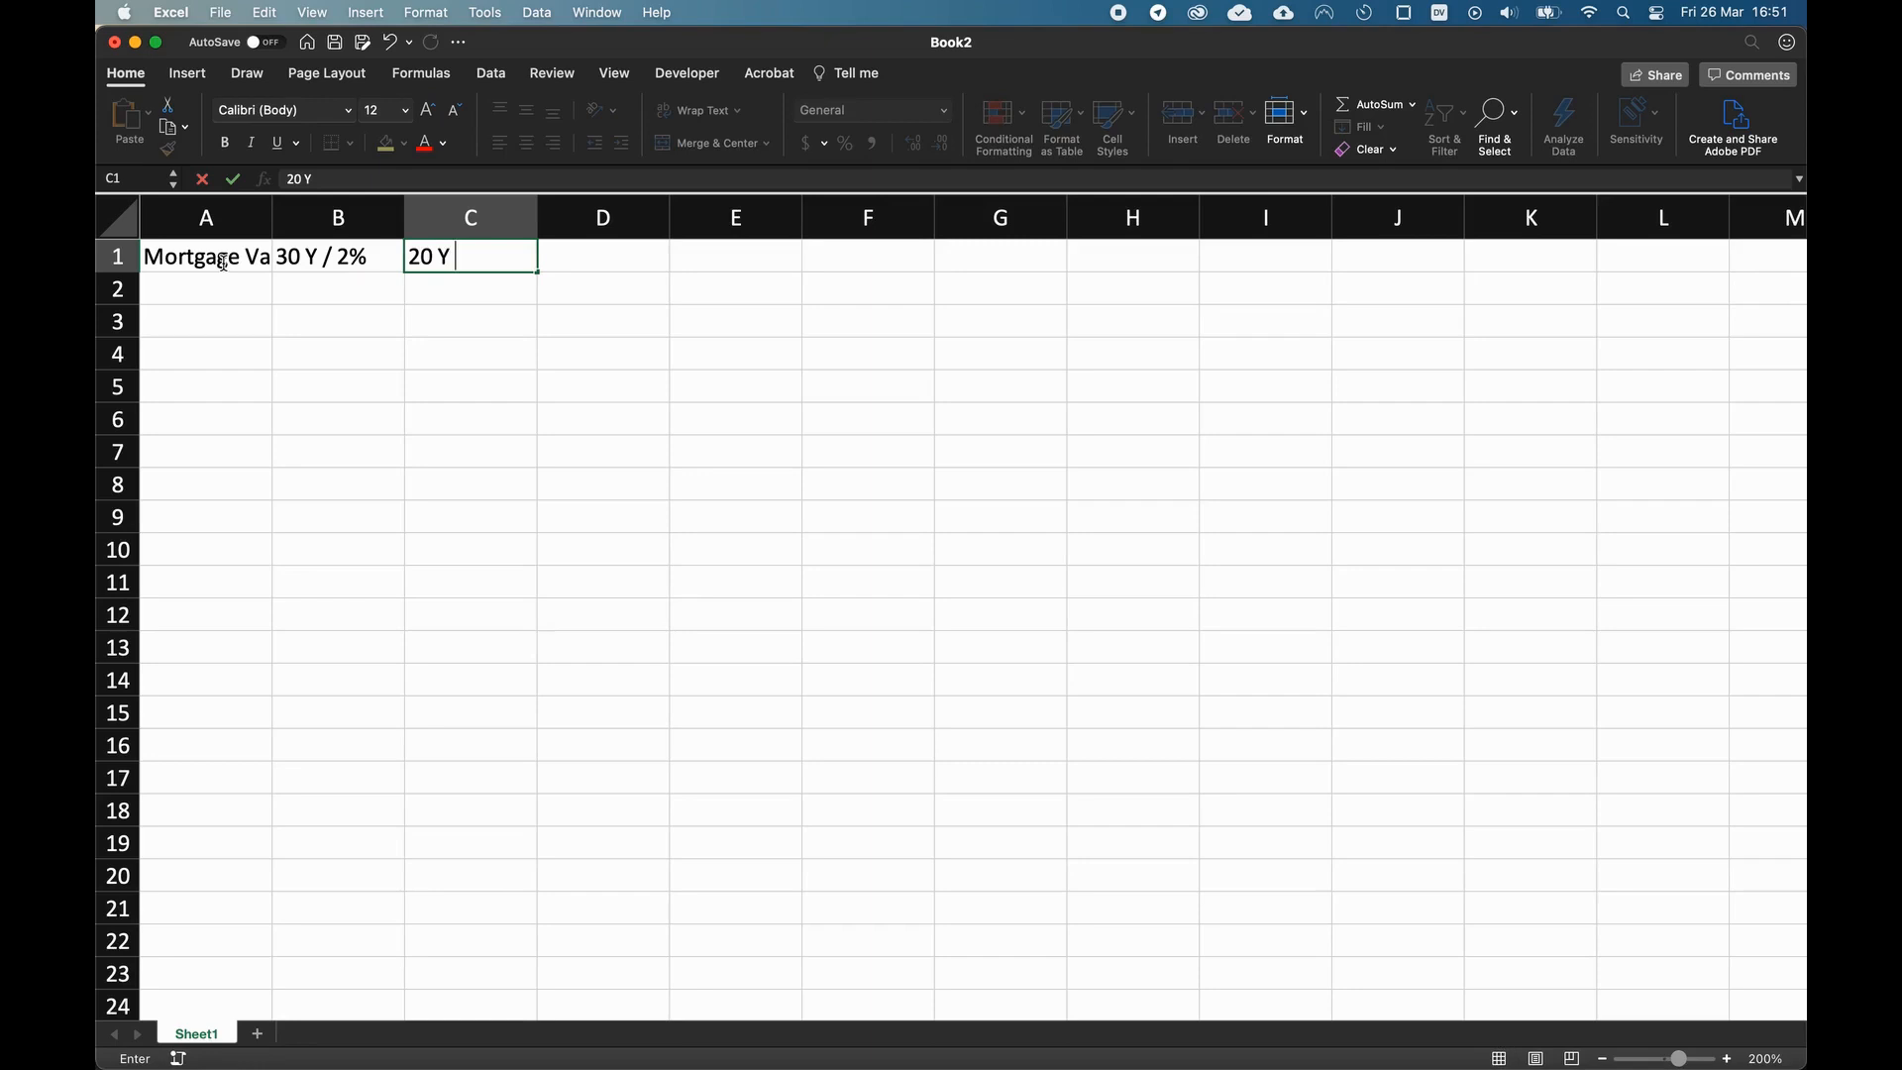
{"action": "type", "text": " / 2%"}
{"action": "key", "text": "Tab"}
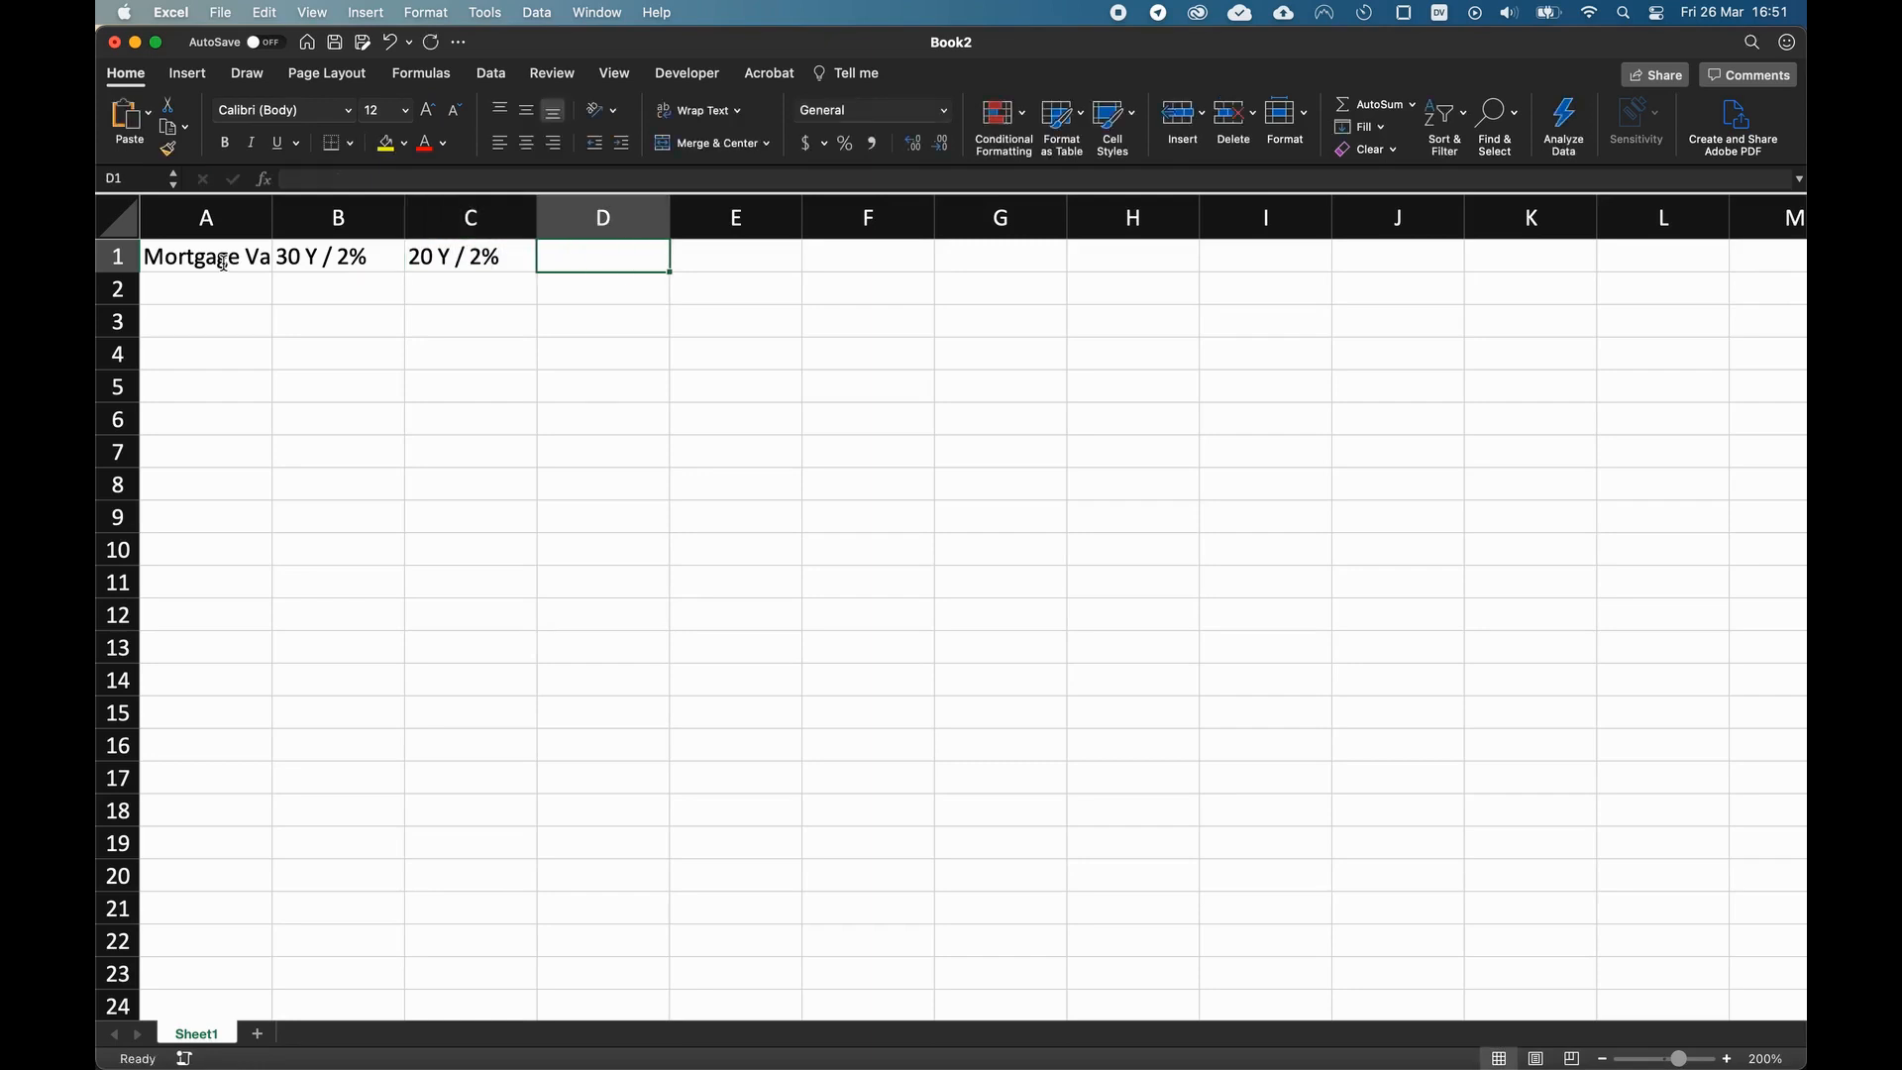
- Enter the headings "15 Y / 2%" in D1 and "10 Y / 2%" in E1
{"action": "type", "text": "15y"}
{"action": "key", "text": "BackSpace"}
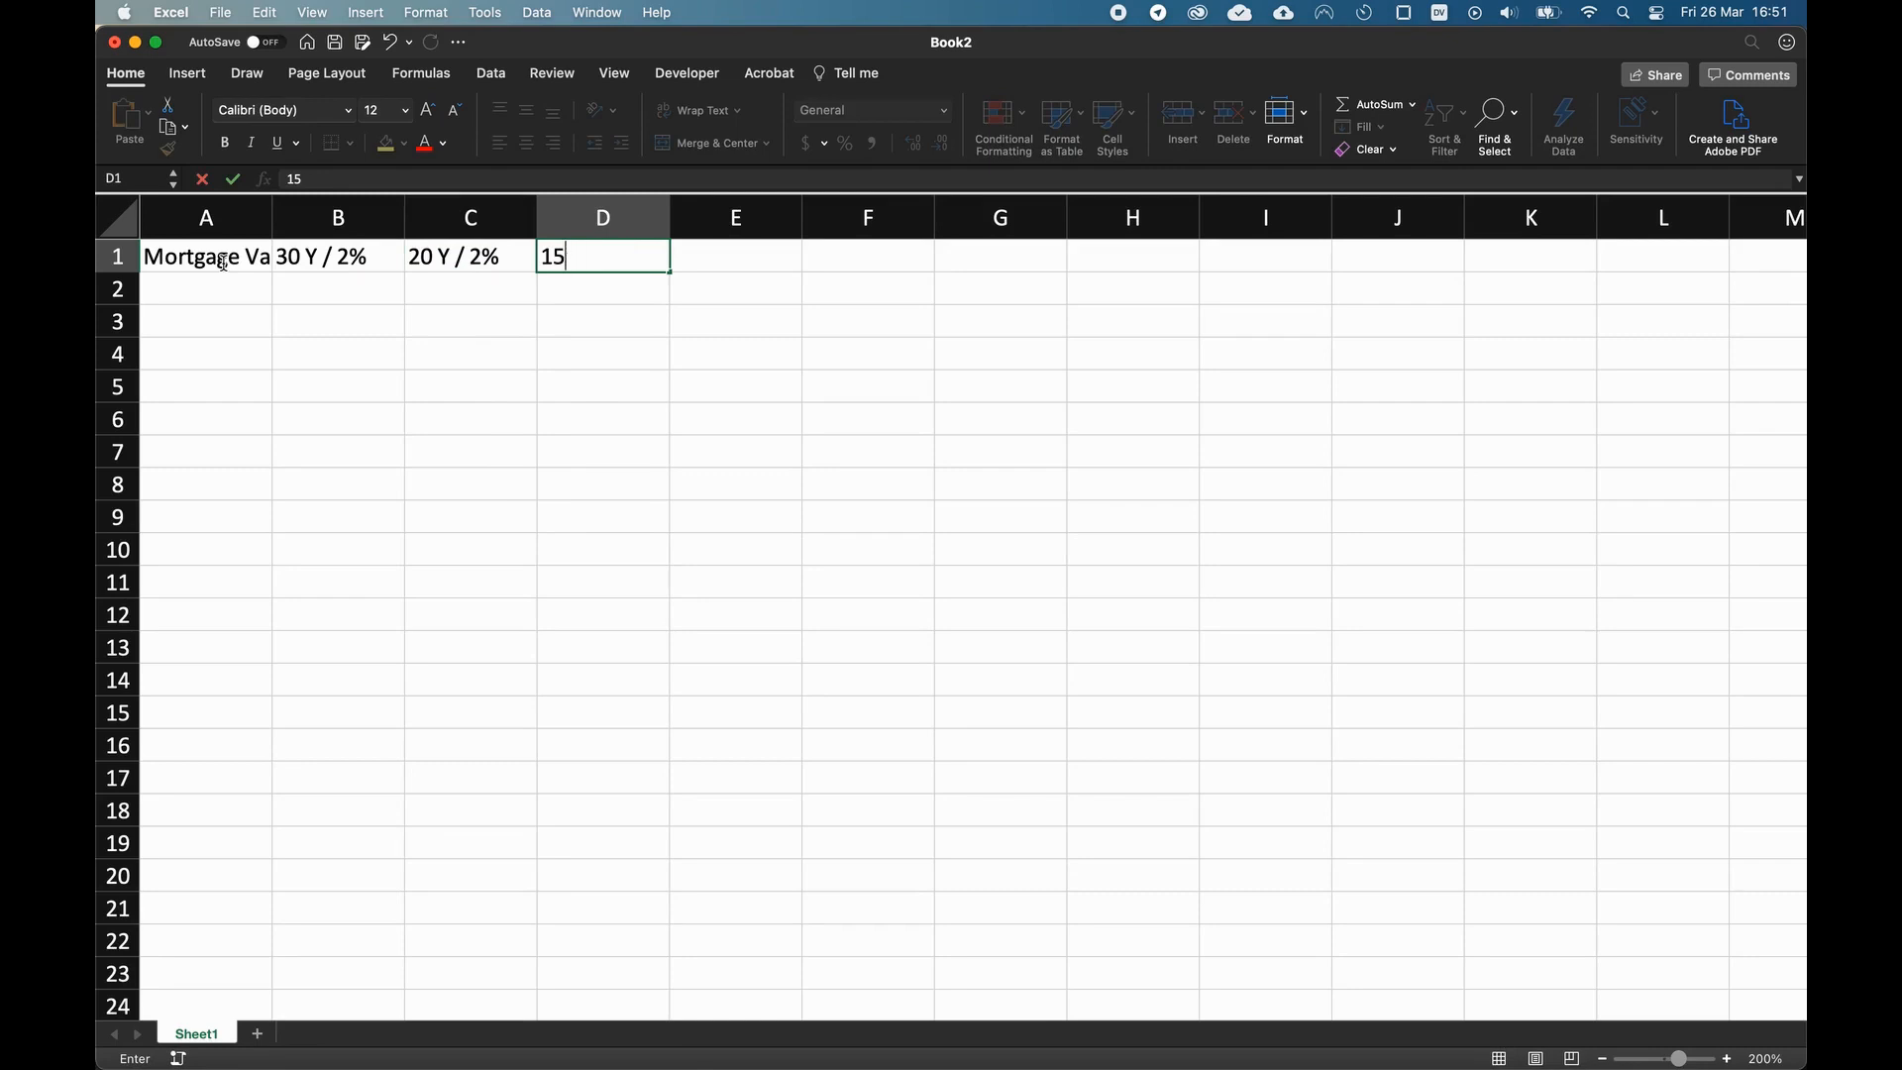
{"action": "type", "text": "Y ="}
{"action": "type", "text": "/ 2%"}
{"action": "key", "text": "Tab"}
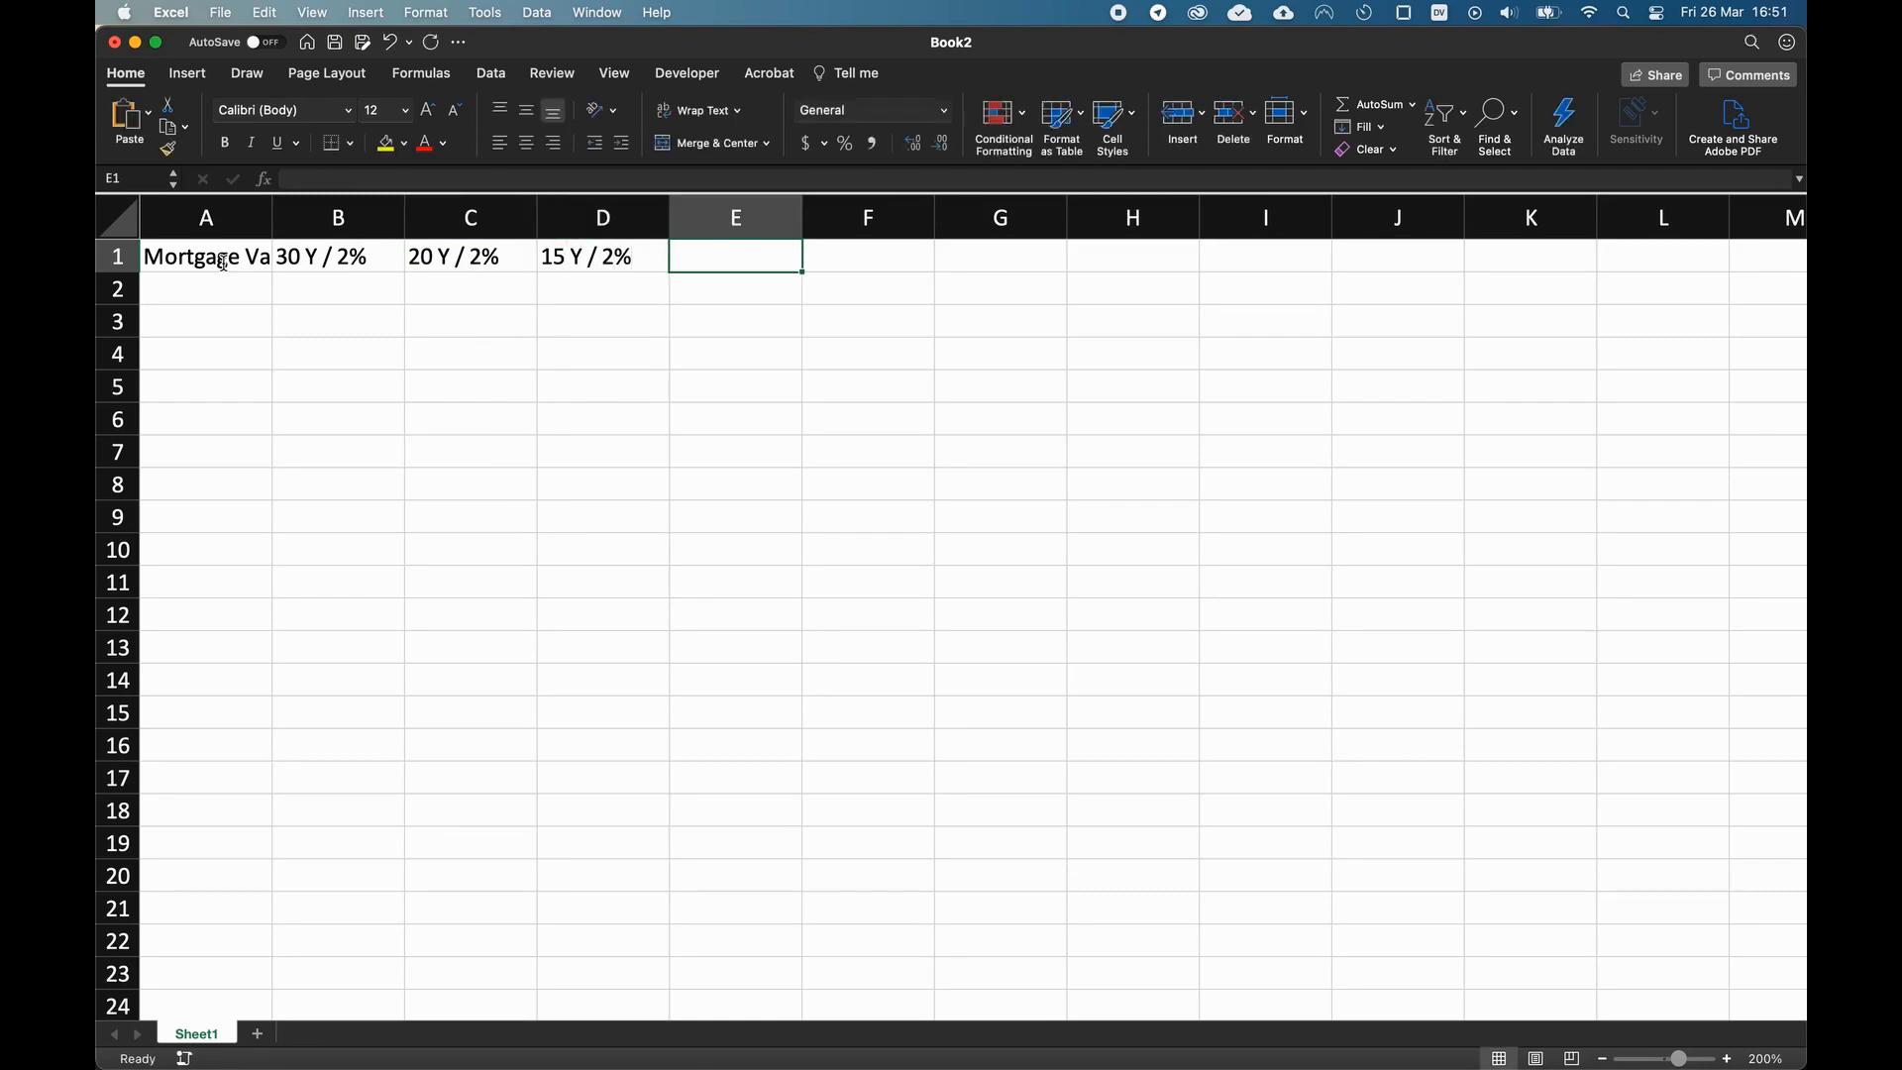
{"action": "type", "text": "10 Y"}
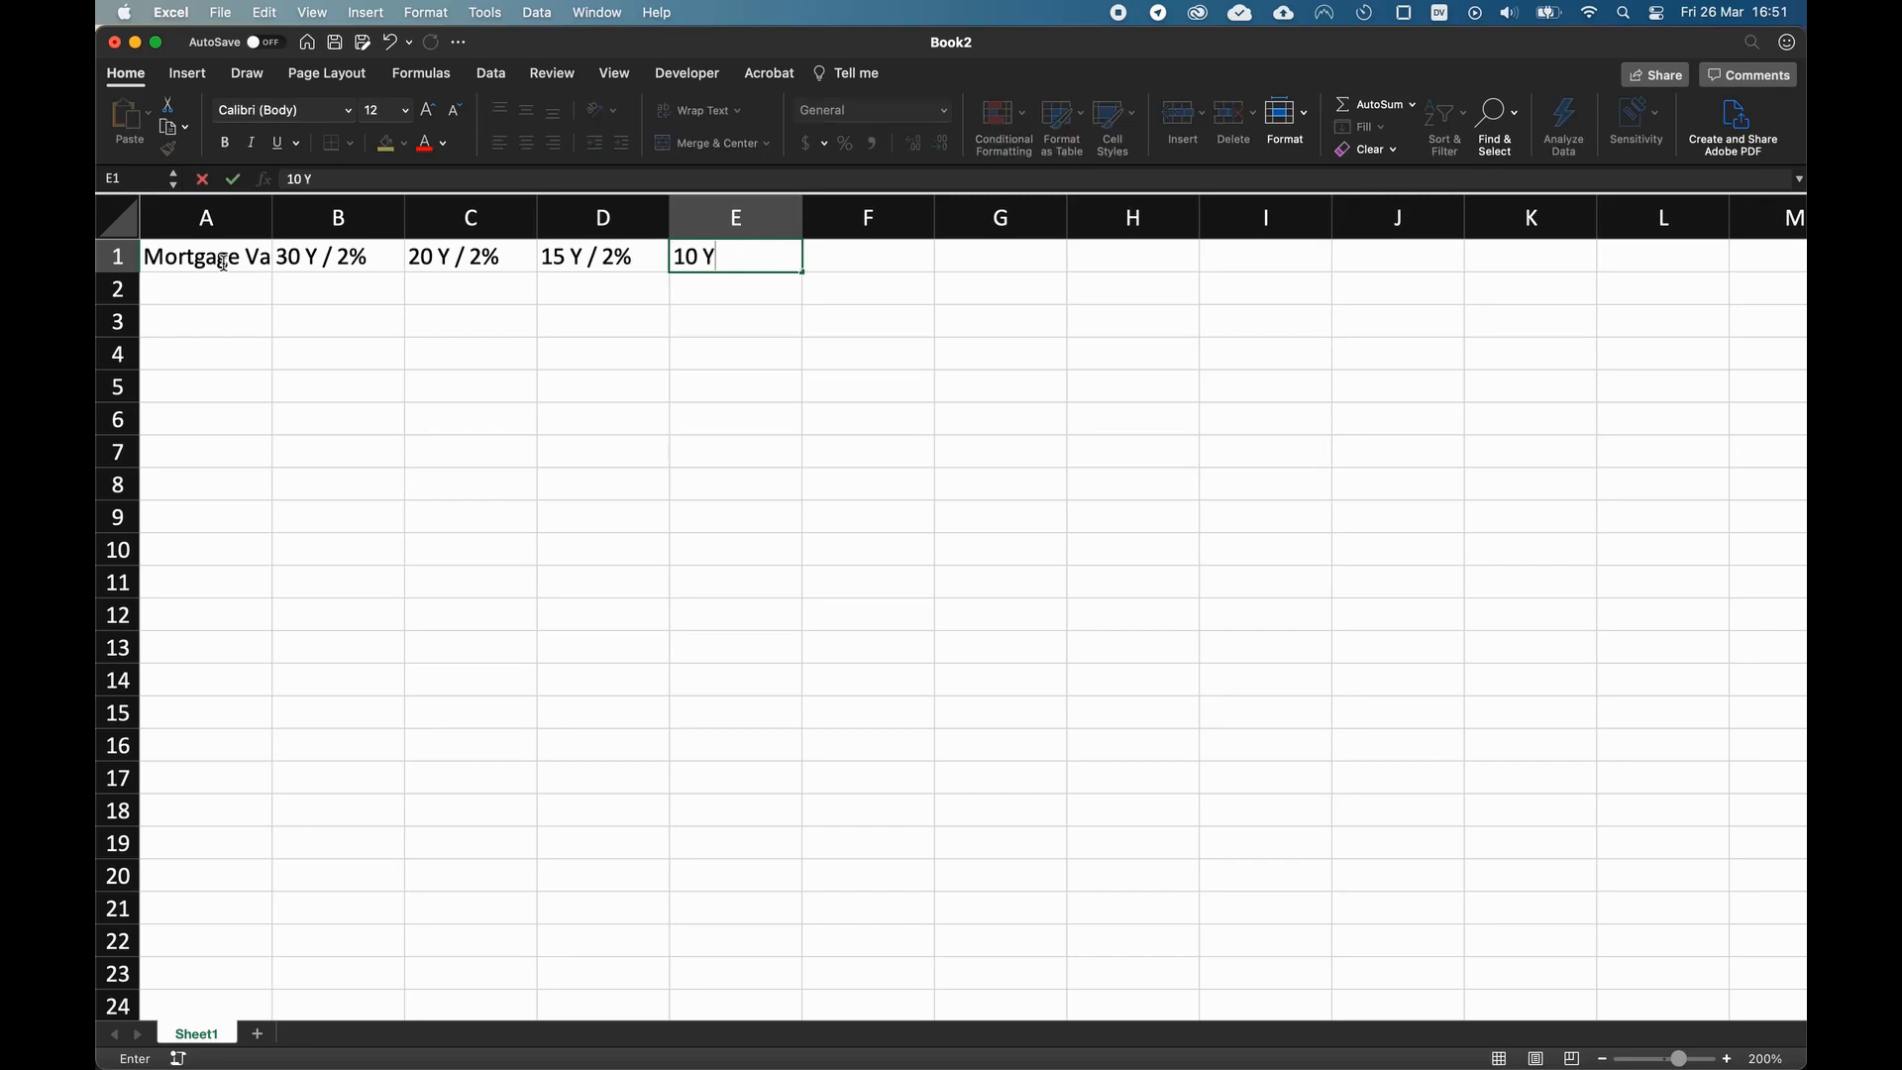
{"action": "type", "text": " / 21%"}
{"action": "key", "text": "Tab"}
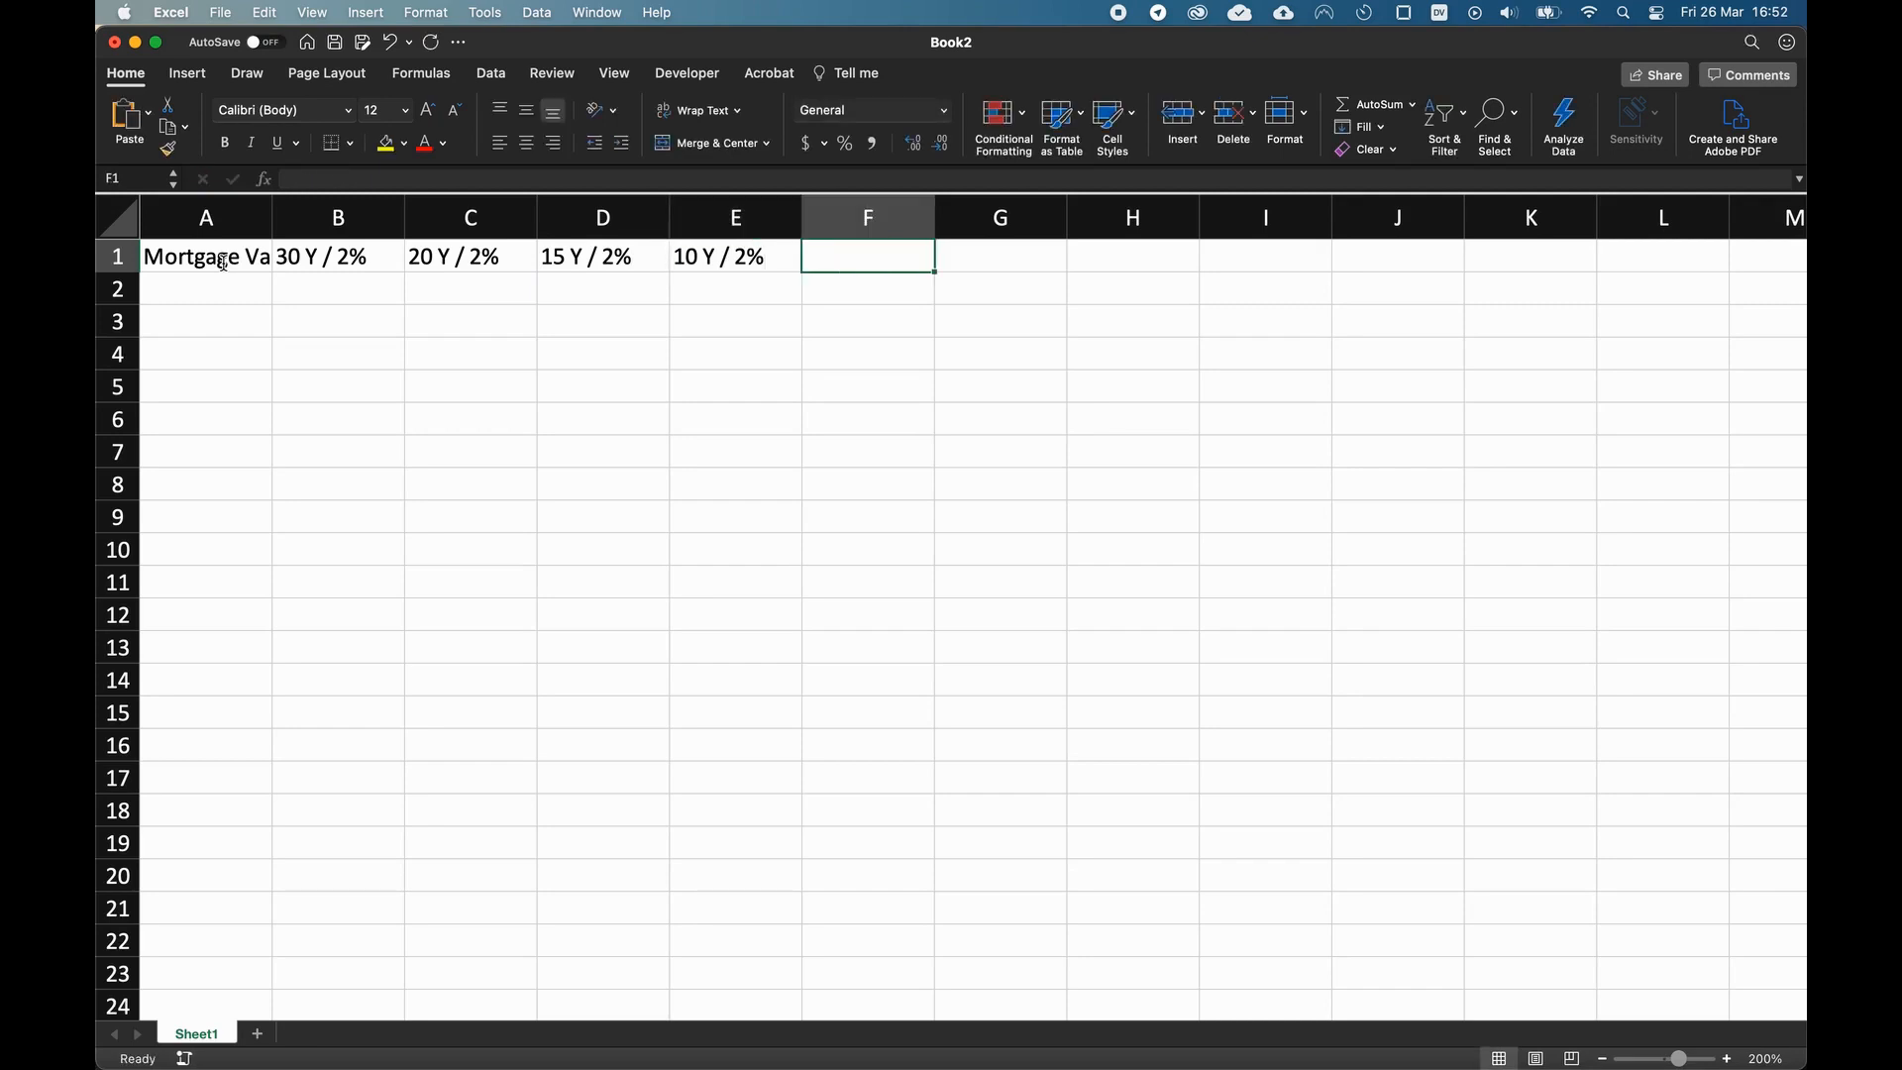
- Fit column A's width to its heading and enter the mortgage value 200000 in A2
{"action": "double_click", "coordinate": [273, 217]}
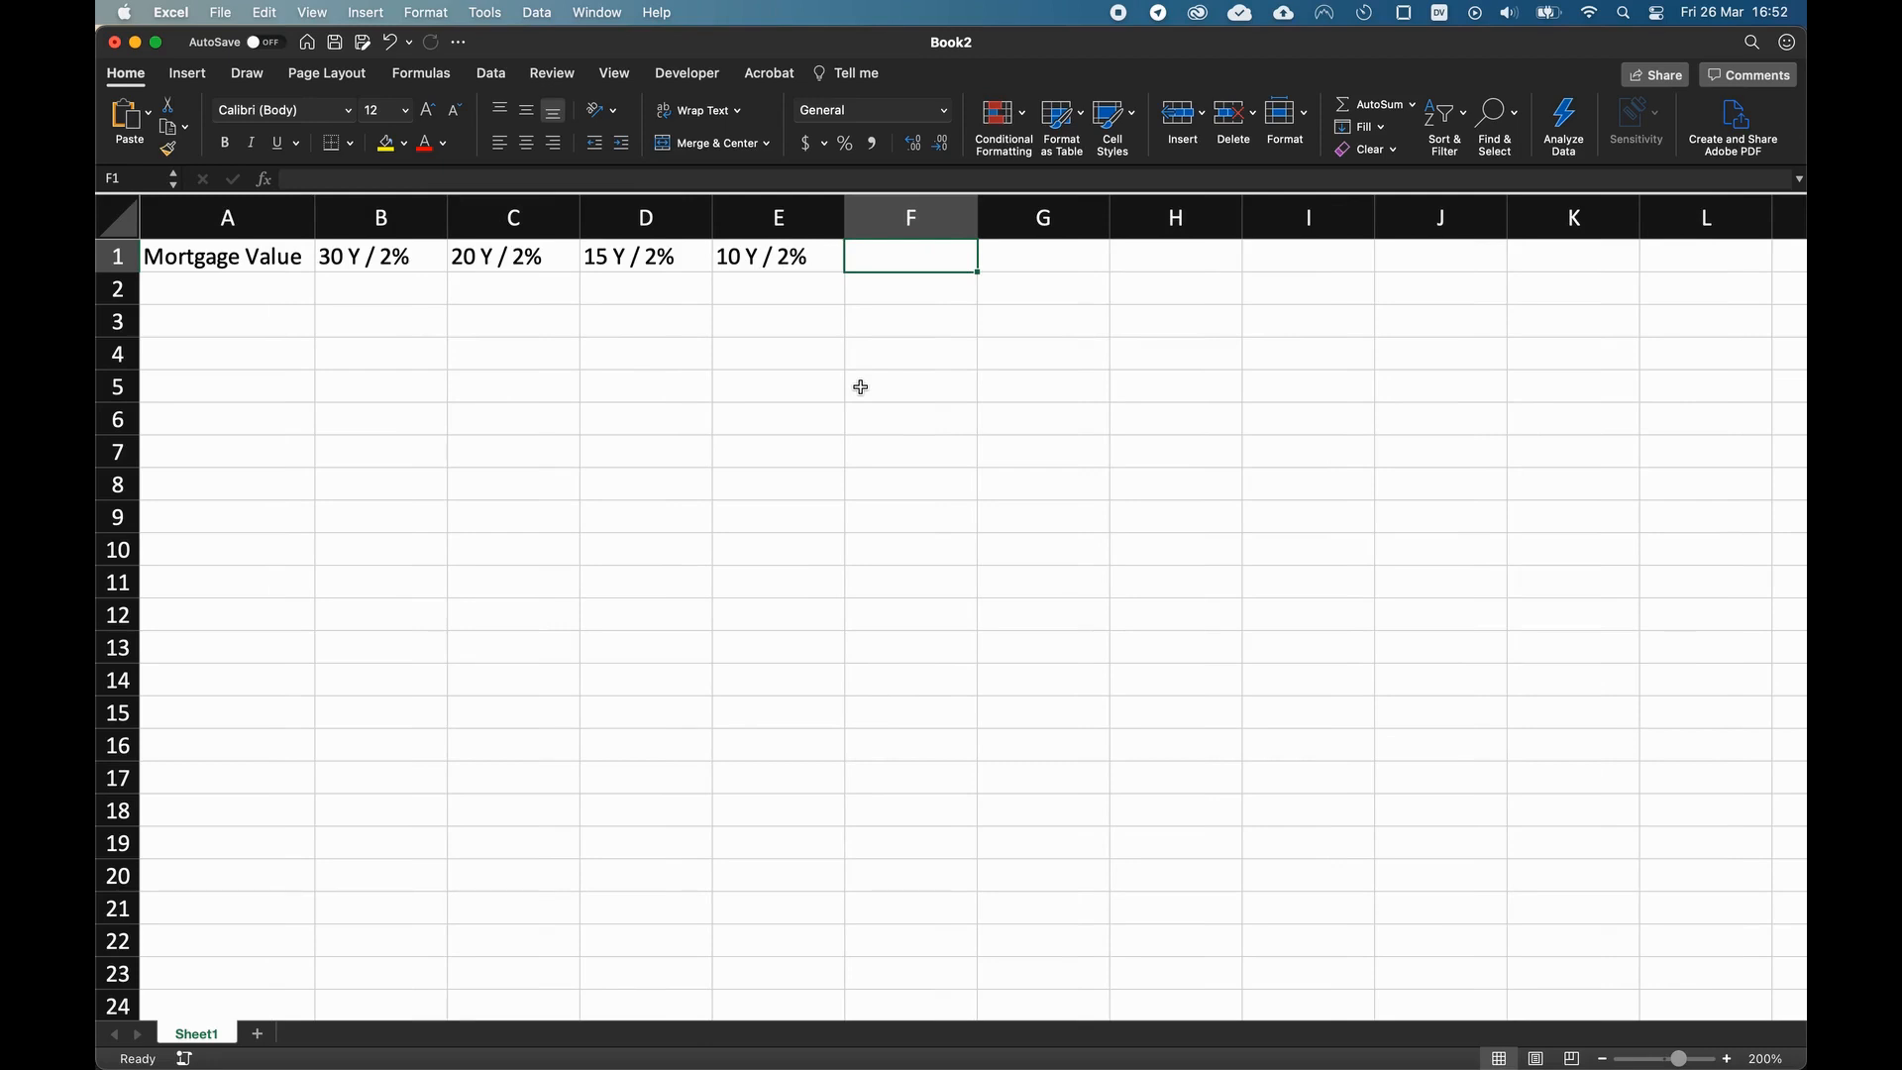
{"action": "key", "text": "Left"}
{"action": "left_click", "coordinate": [216, 291]}
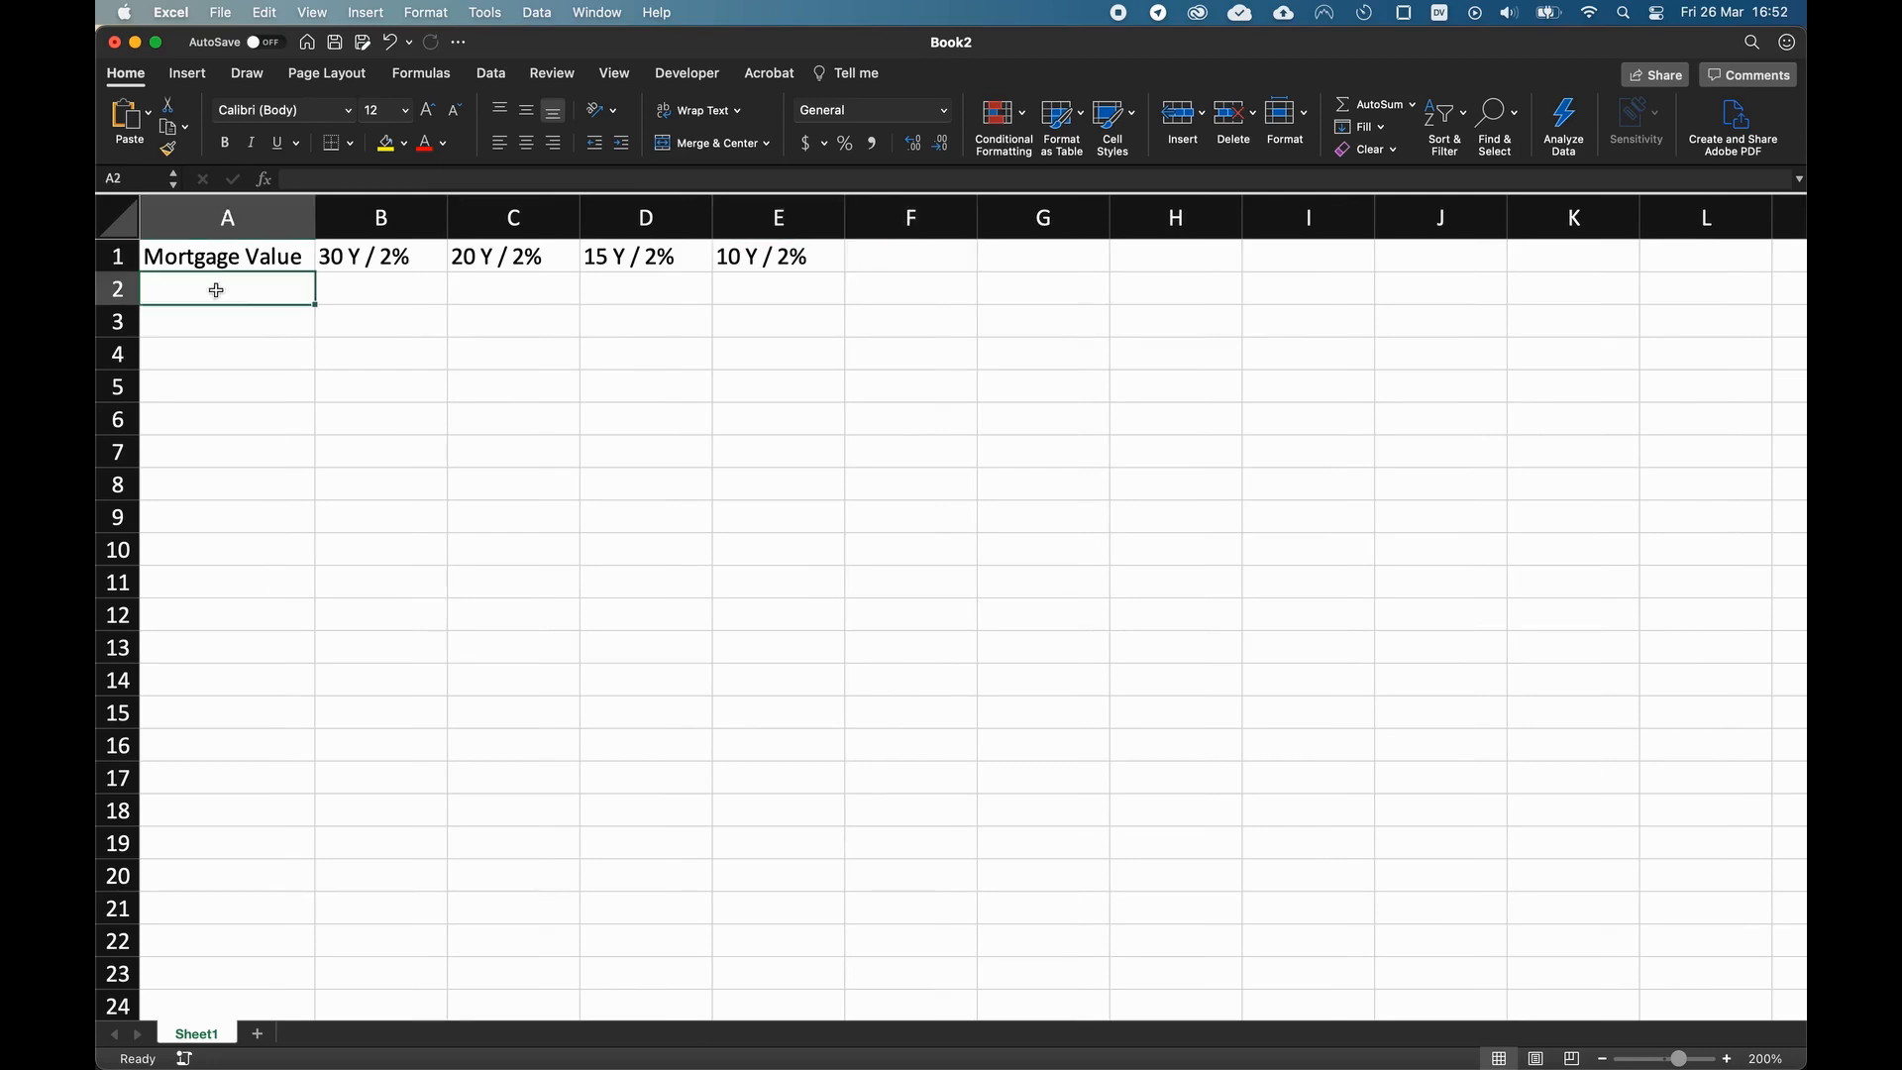
{"action": "type", "text": "20000"}
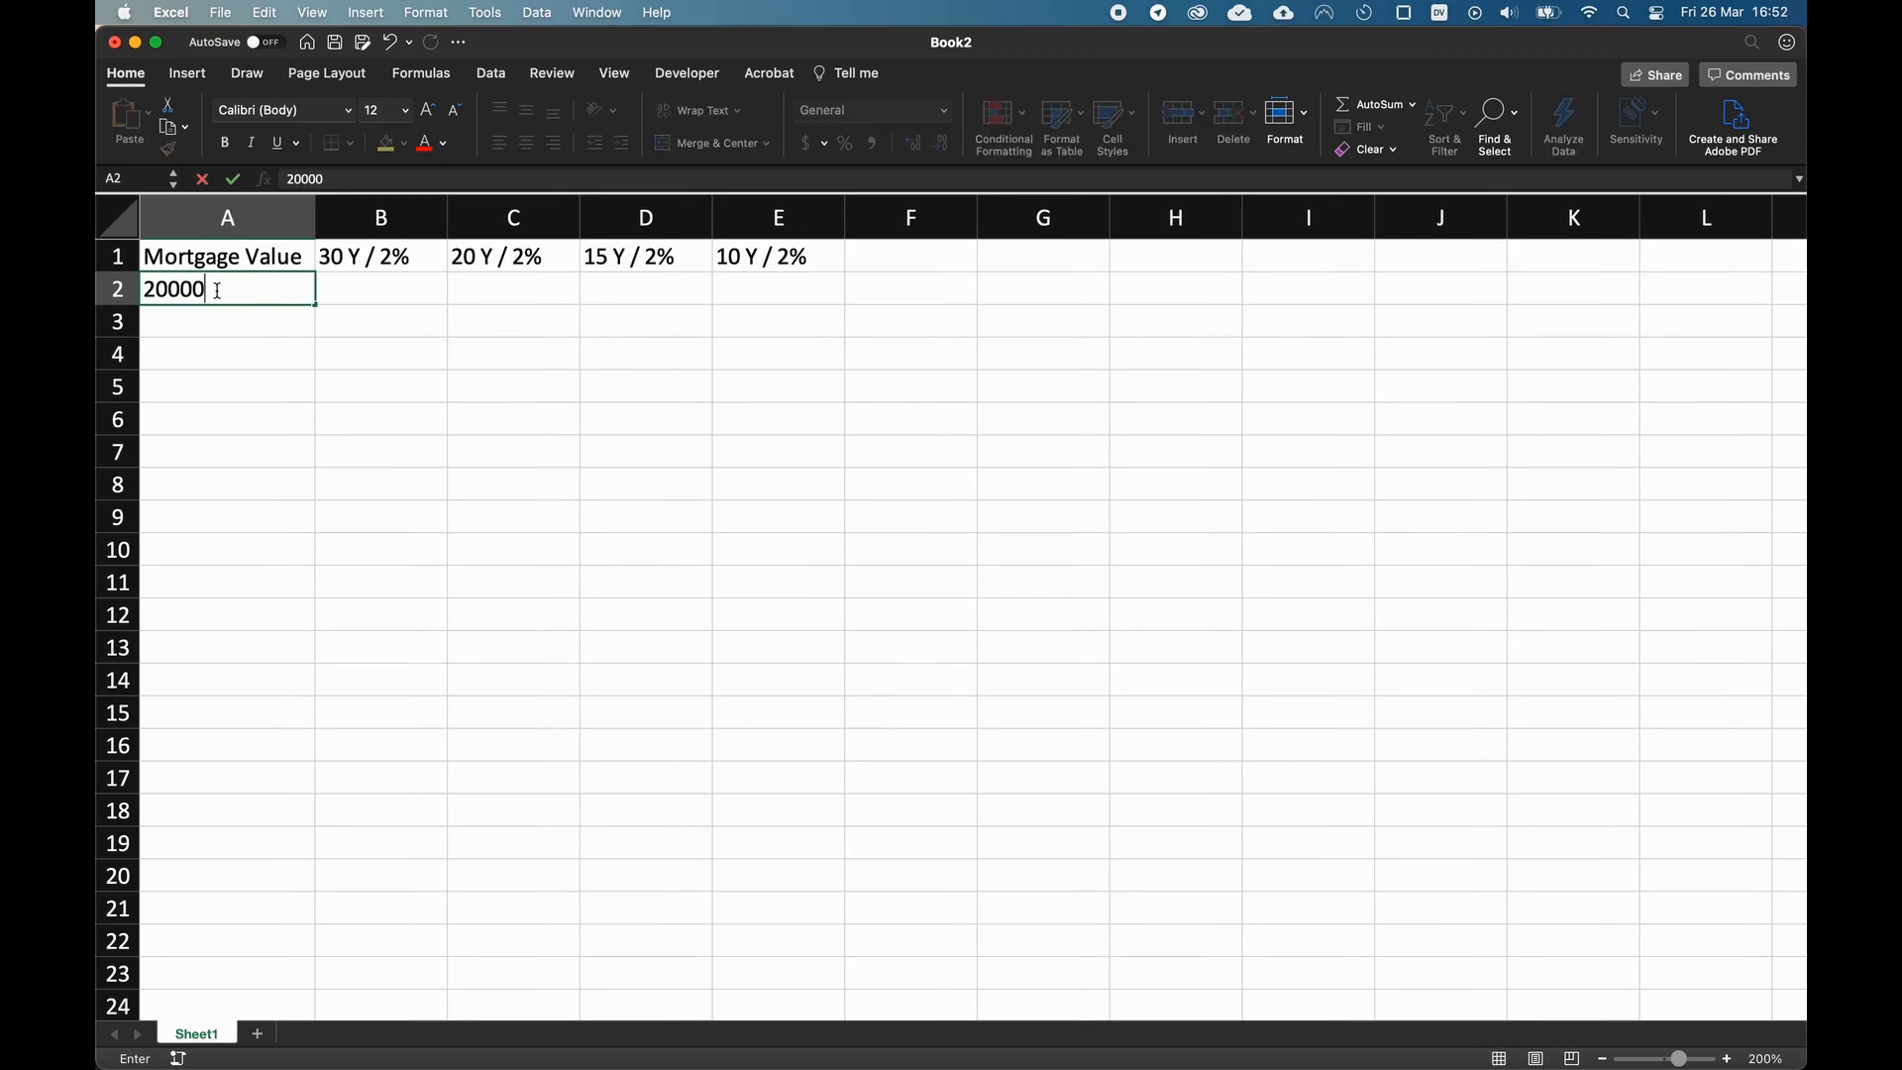
{"action": "type", "text": "0"}
{"action": "key", "text": "ctrl+Return"}
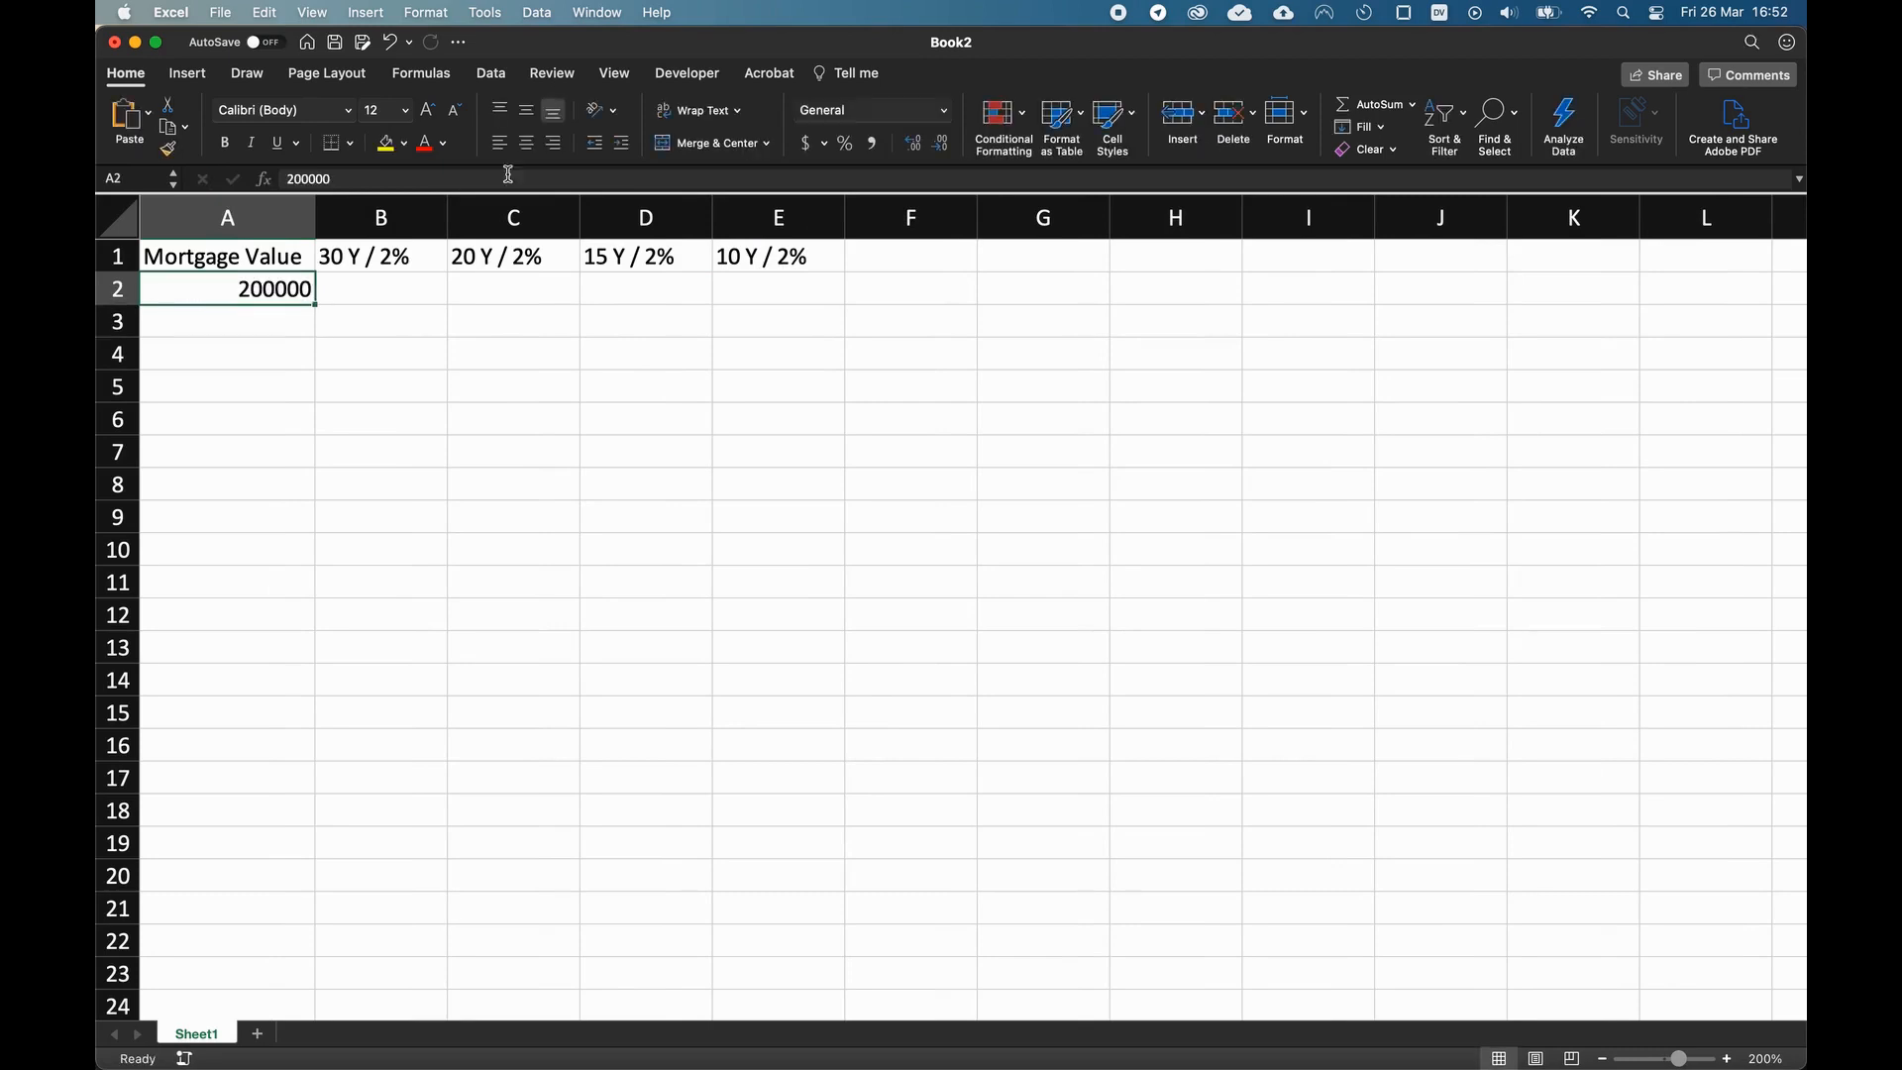
- Format A2 as a dollar accounting value without decimals and increase its indent by two levels
{"action": "left_click", "coordinate": [813, 150]}
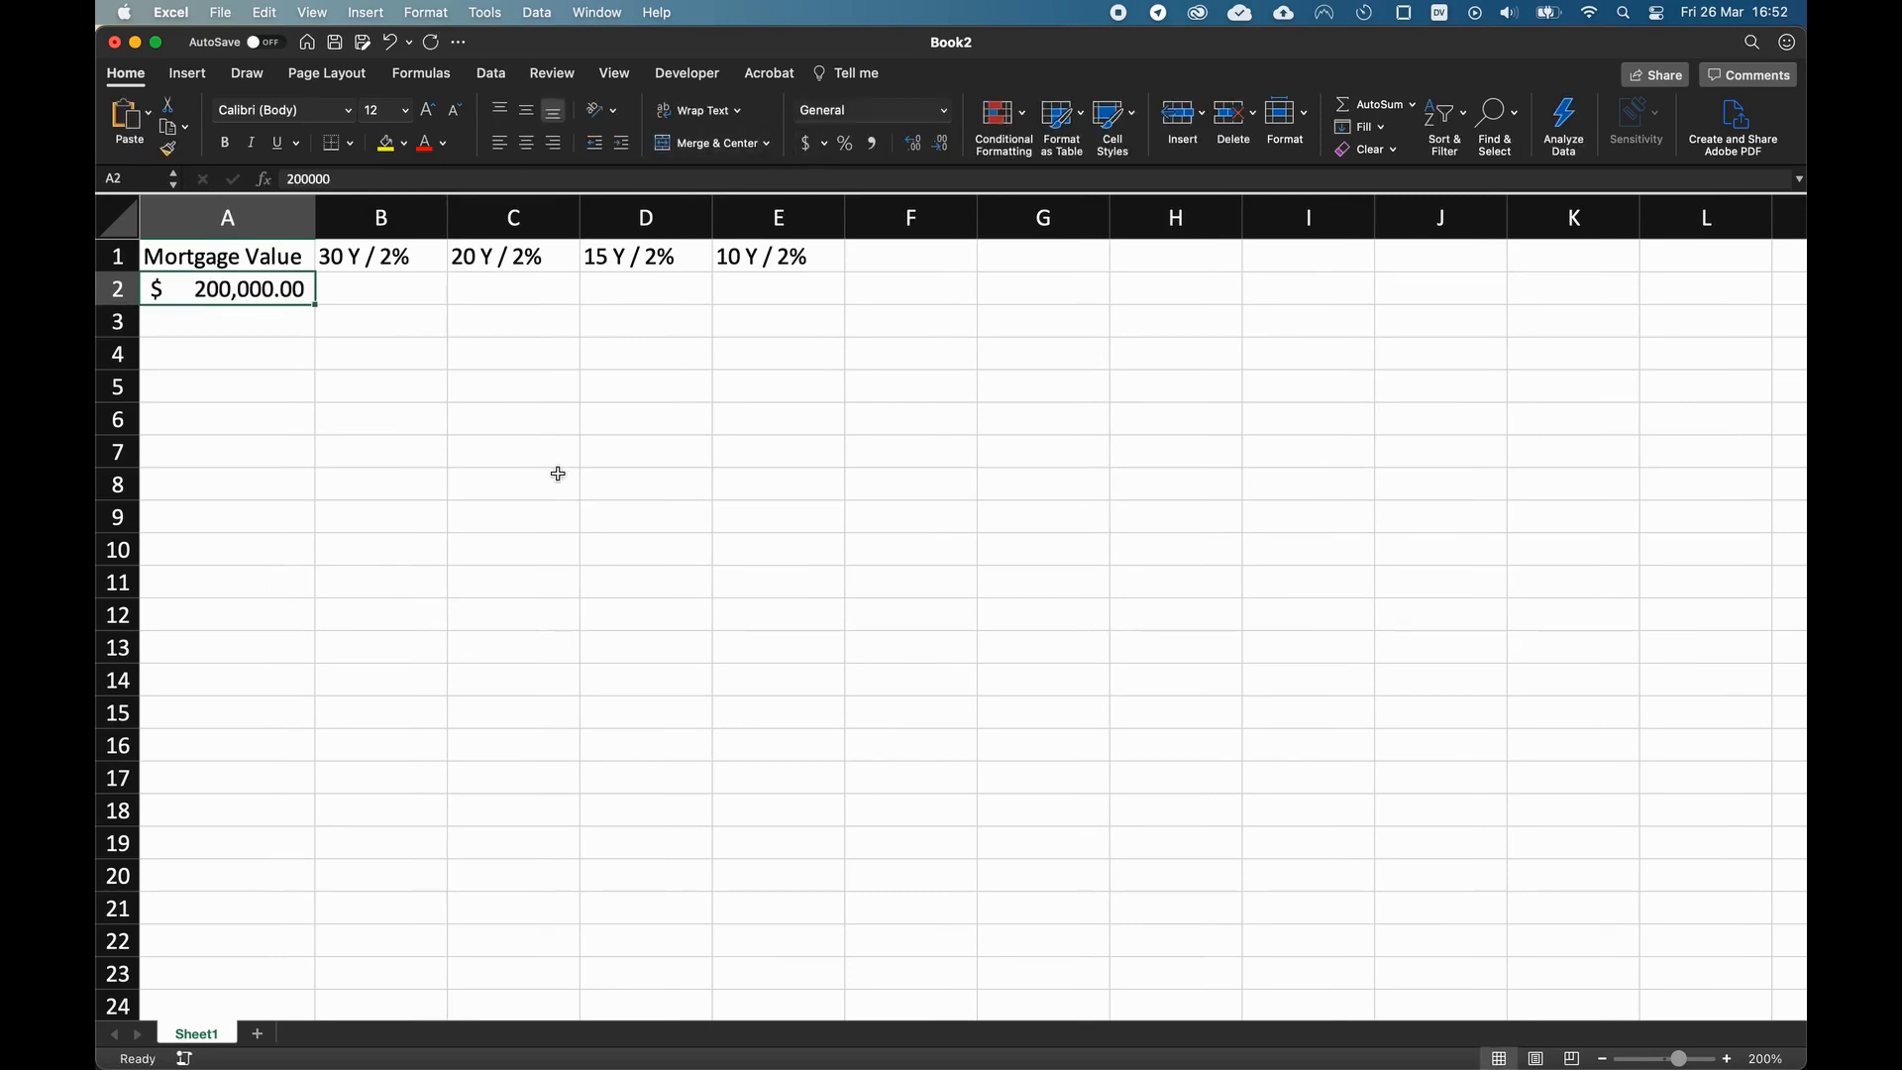
{"action": "left_click", "coordinate": [622, 144]}
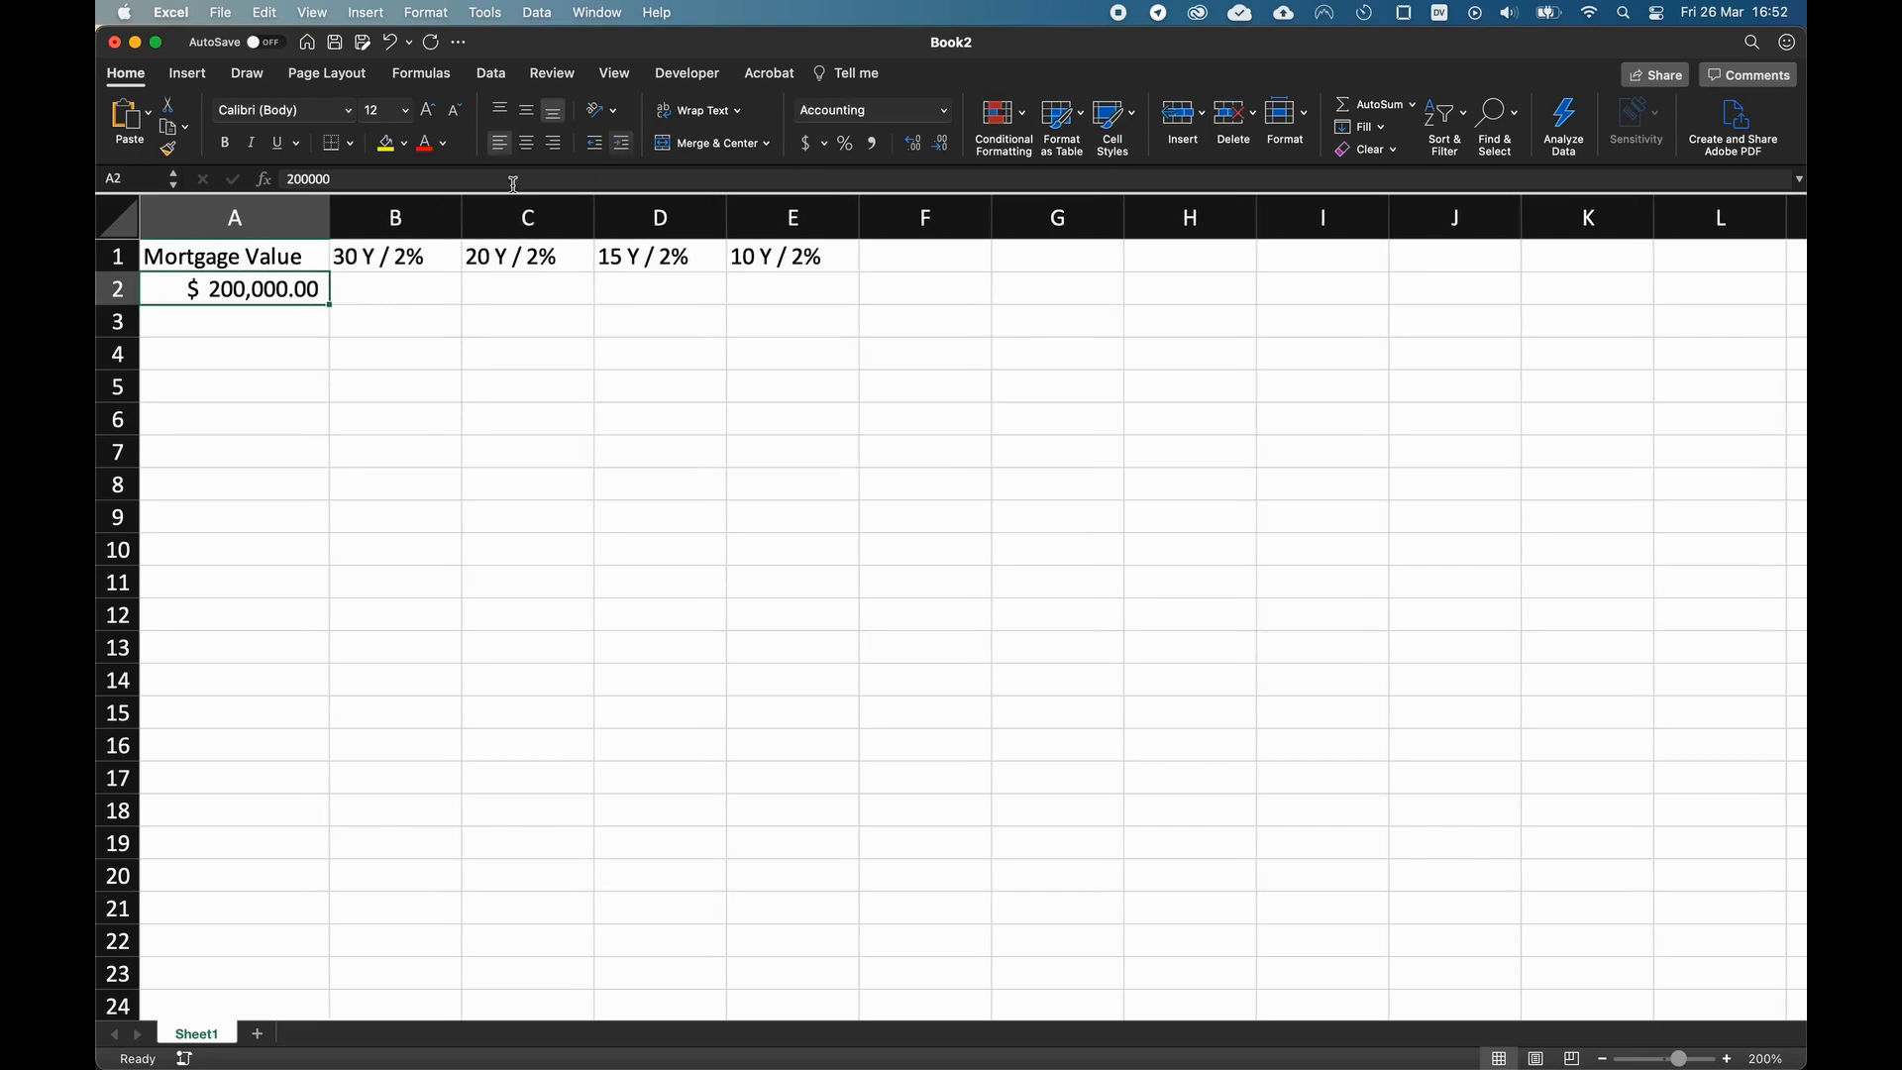
{"action": "left_click", "coordinate": [629, 149]}
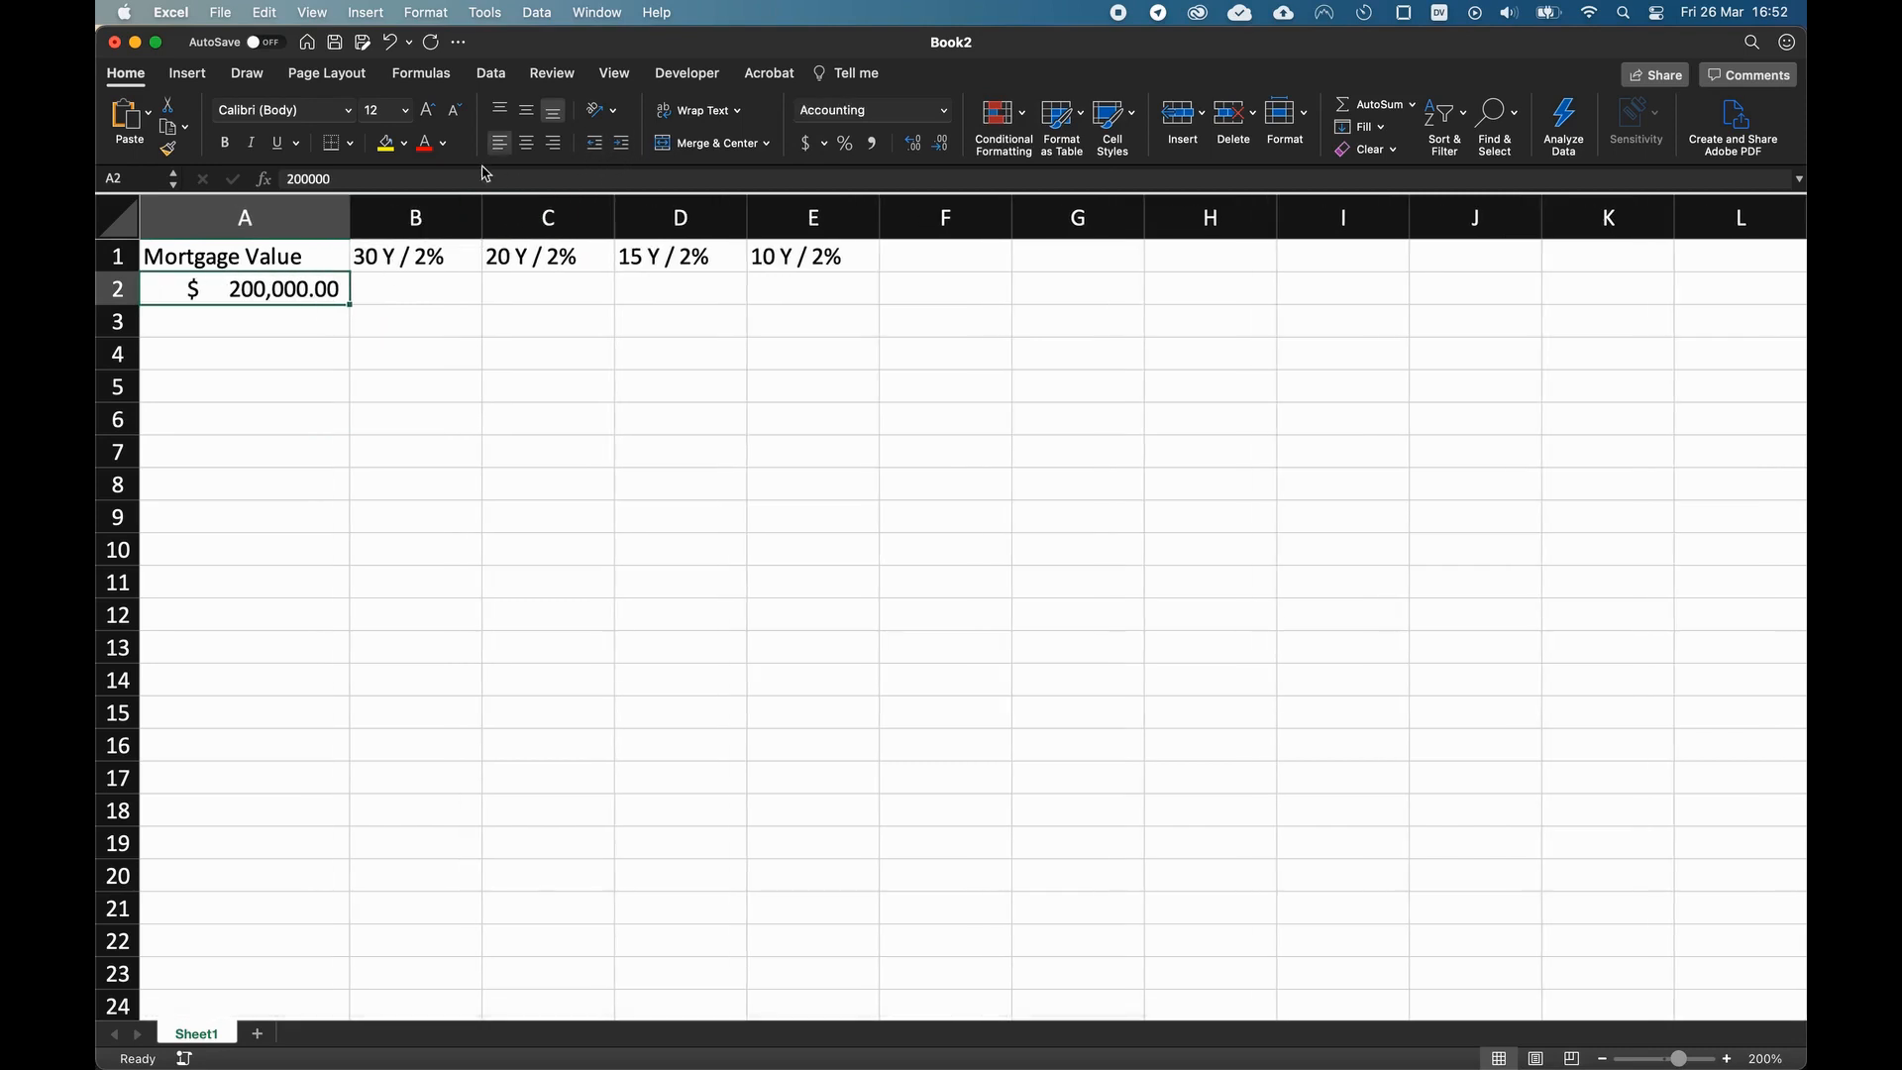
{"action": "left_click", "coordinate": [940, 143]}
{"action": "left_click", "coordinate": [940, 144]}
- Calculate the 30-year monthly payment in B2 with the formula =PMT(2%/12,30*12,-A2)
{"action": "left_click", "coordinate": [460, 302]}
{"action": "type", "text": "=PMT("}
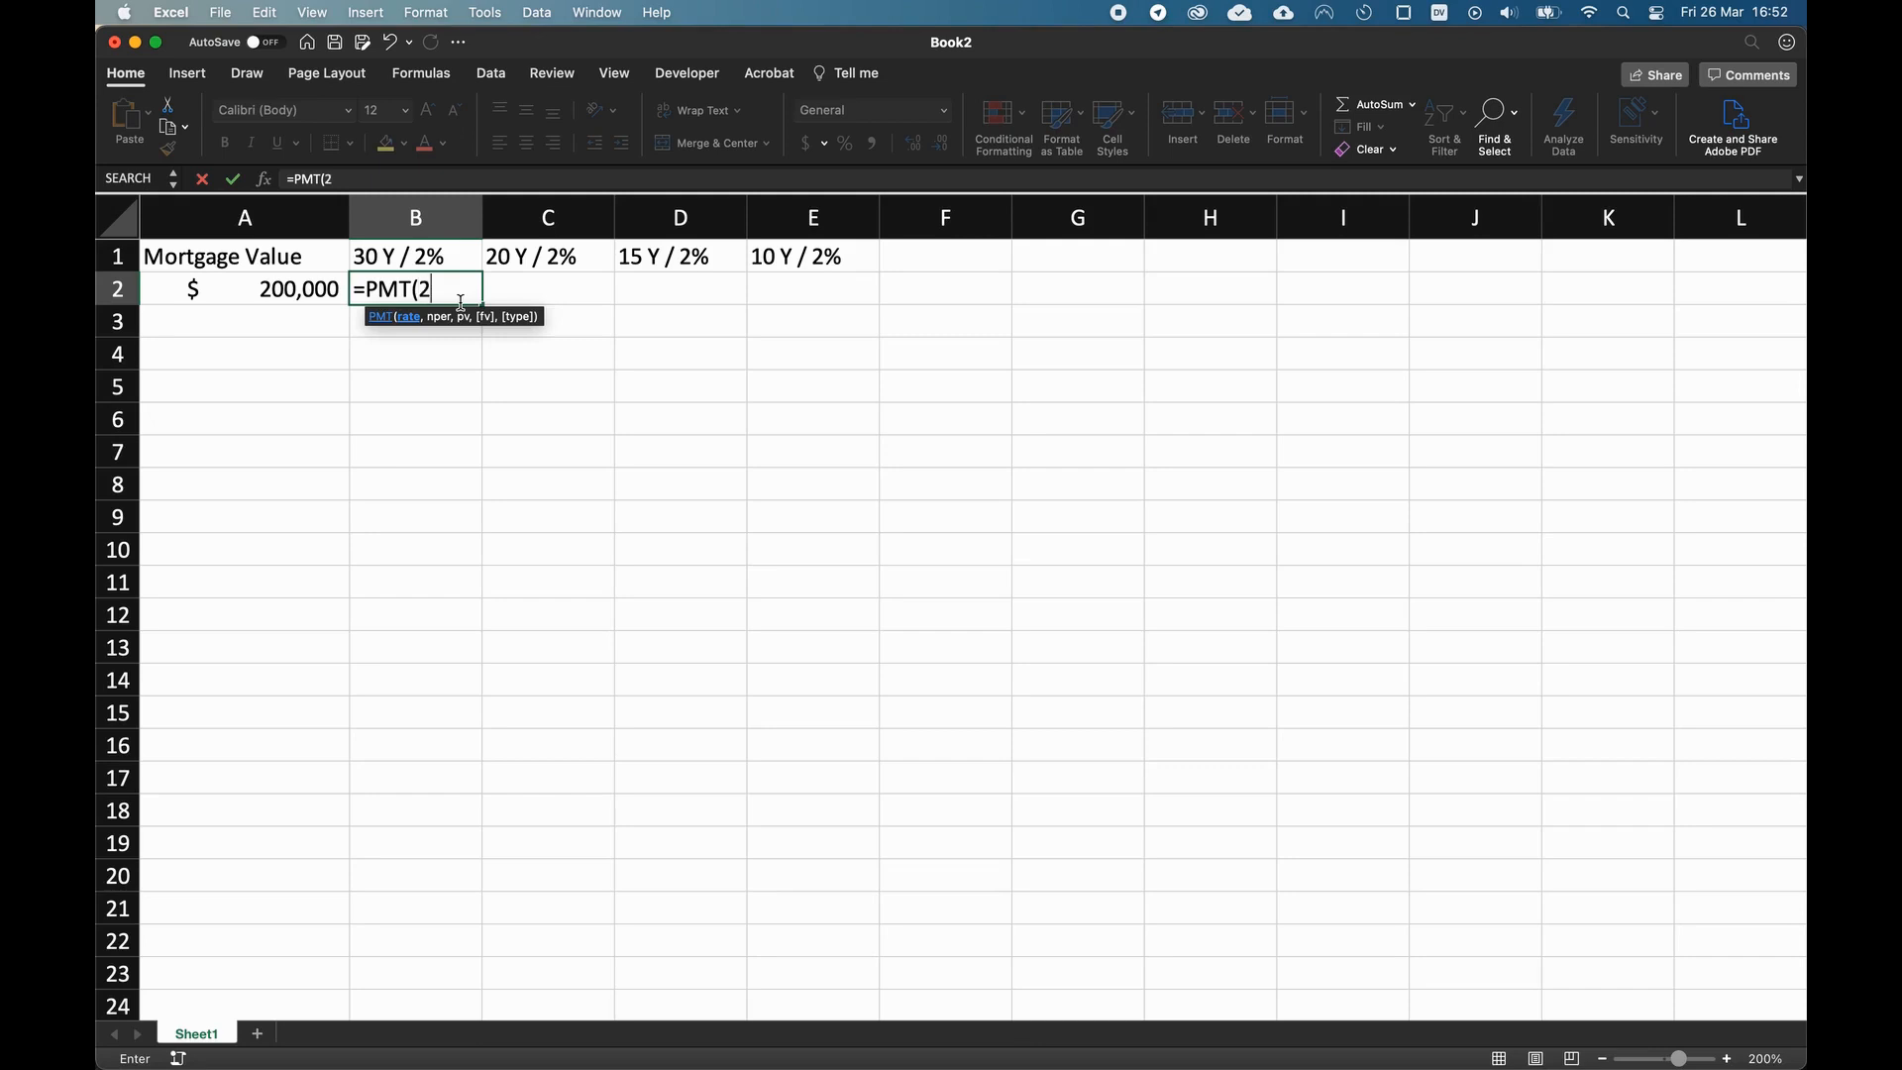
{"action": "type", "text": "2%/12,30"}
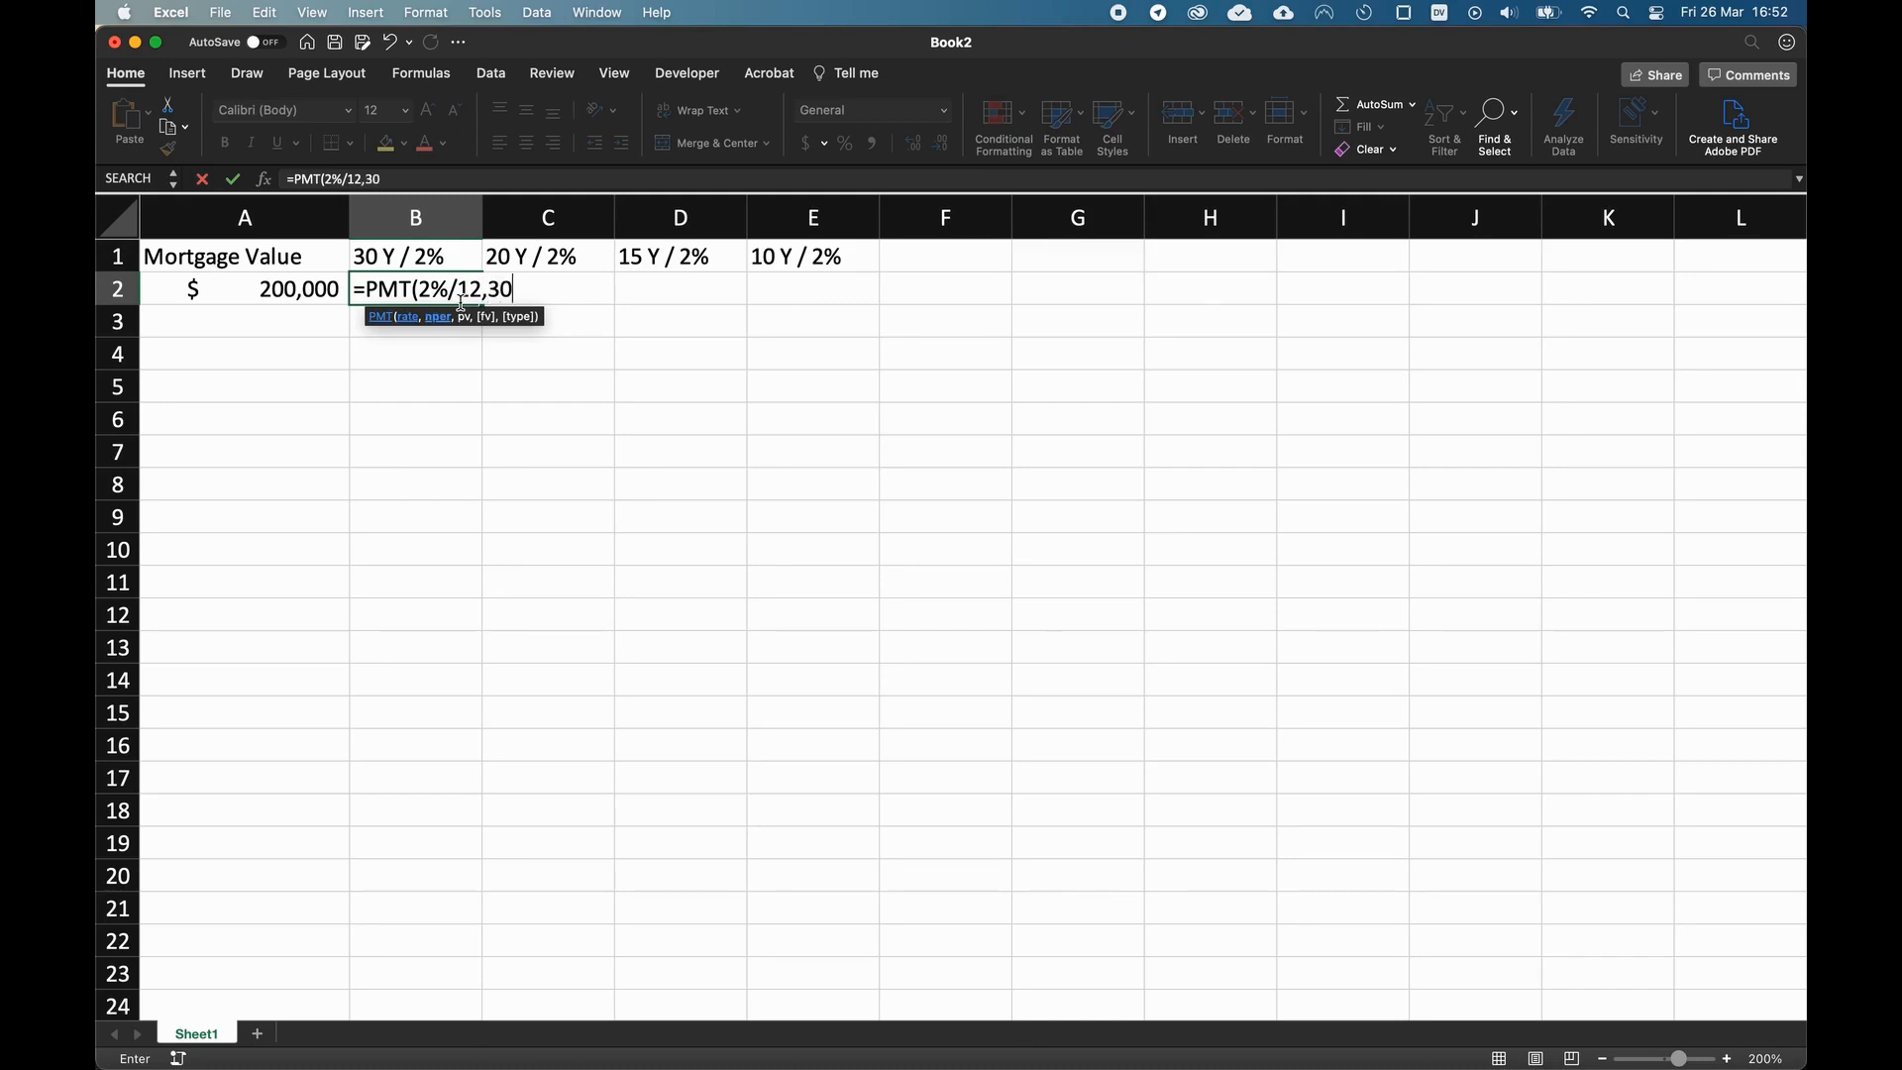
{"action": "type", "text": "*12,-"}
{"action": "left_click", "coordinate": [300, 299]}
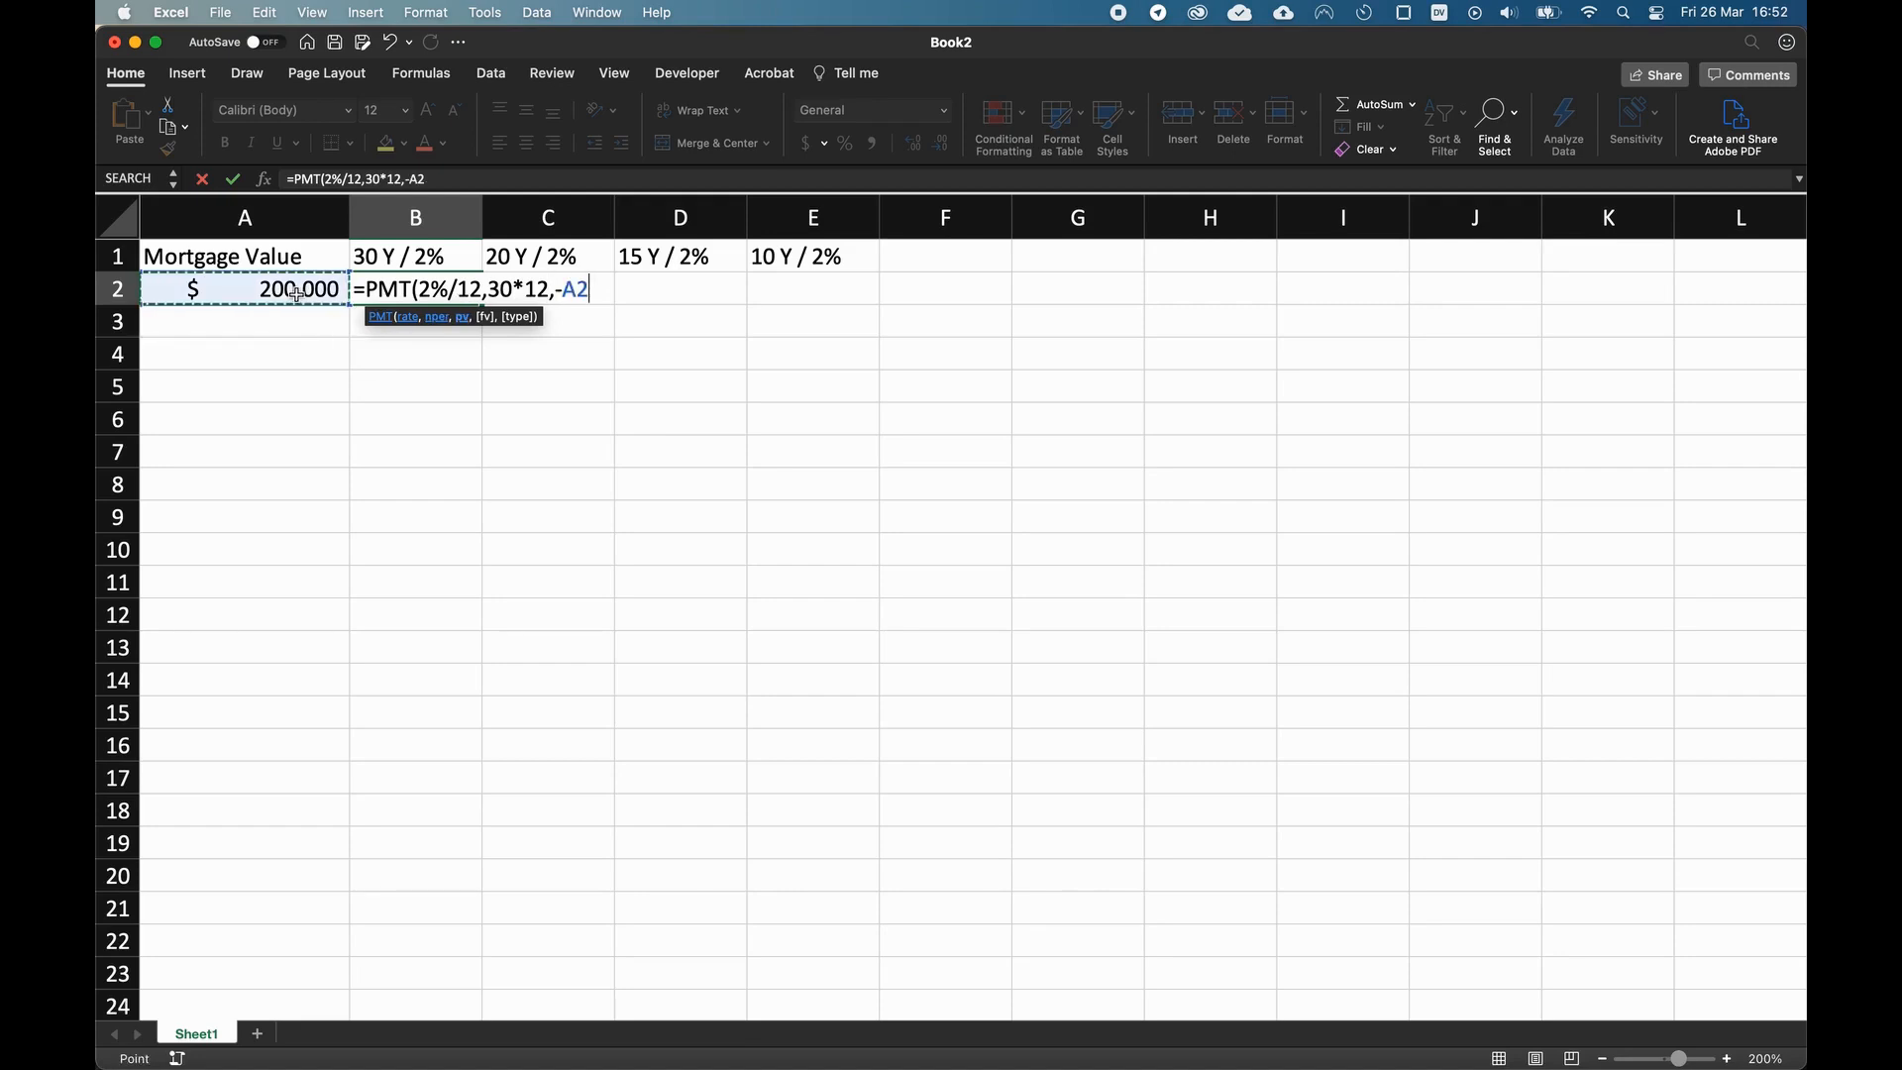
{"action": "type", "text": ")"}
{"action": "key", "text": "Return"}
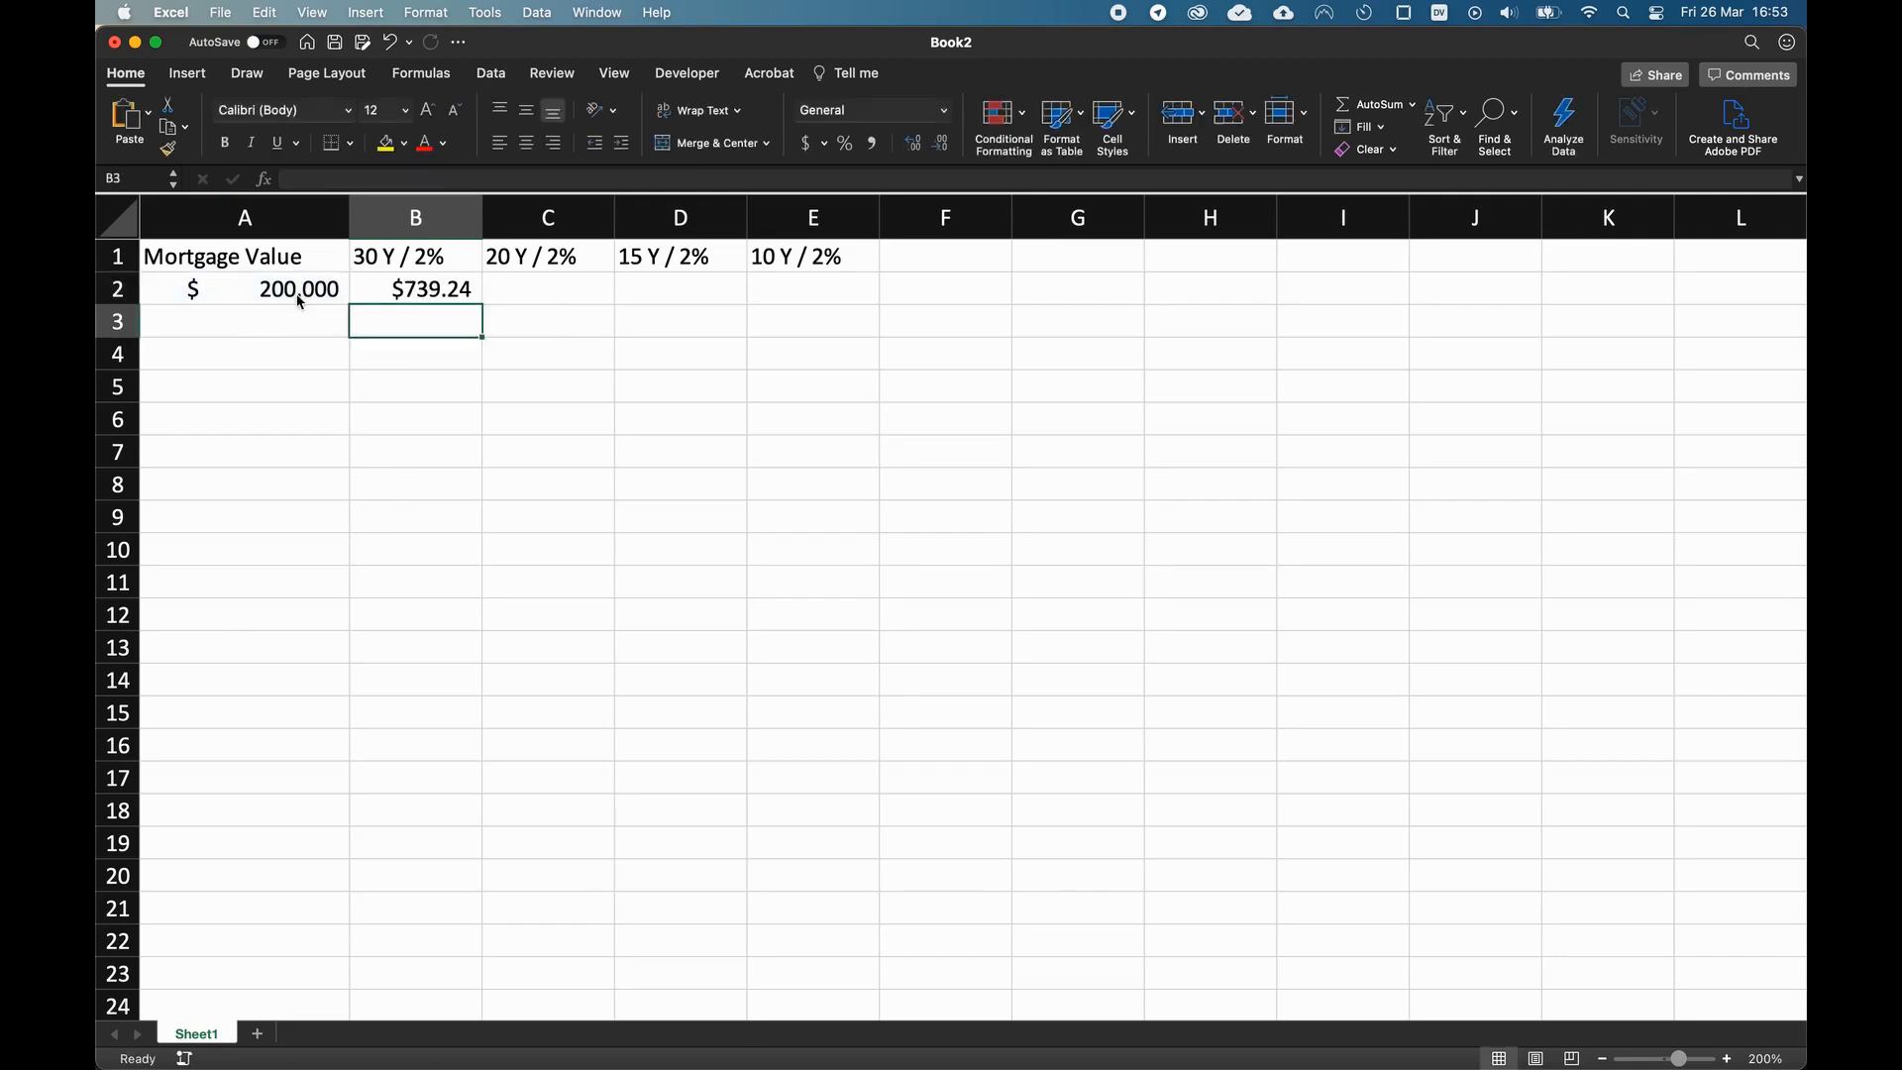
- Make the column of the mortgage value reference in B2's formula absolute, as $A2
{"action": "left_click", "coordinate": [440, 288]}
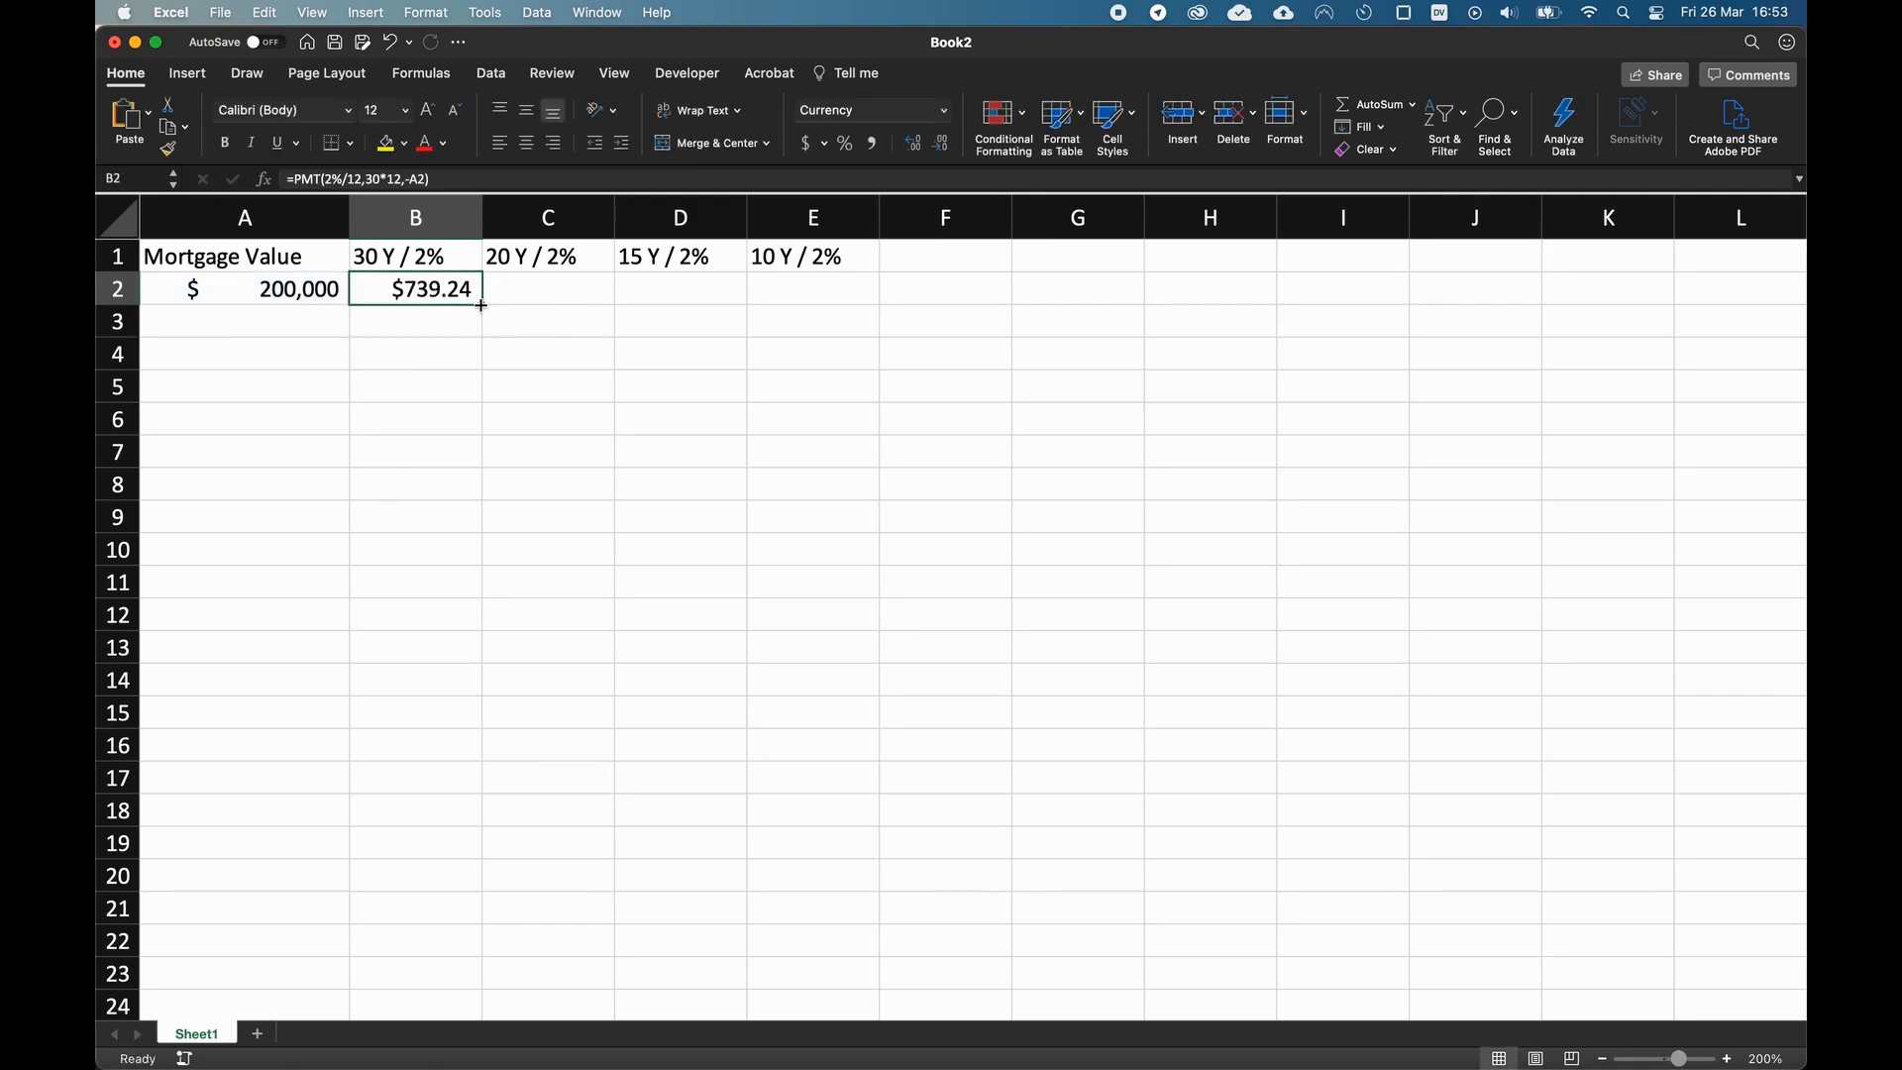
{"action": "double_click", "coordinate": [416, 180]}
{"action": "type", "text": "$"}
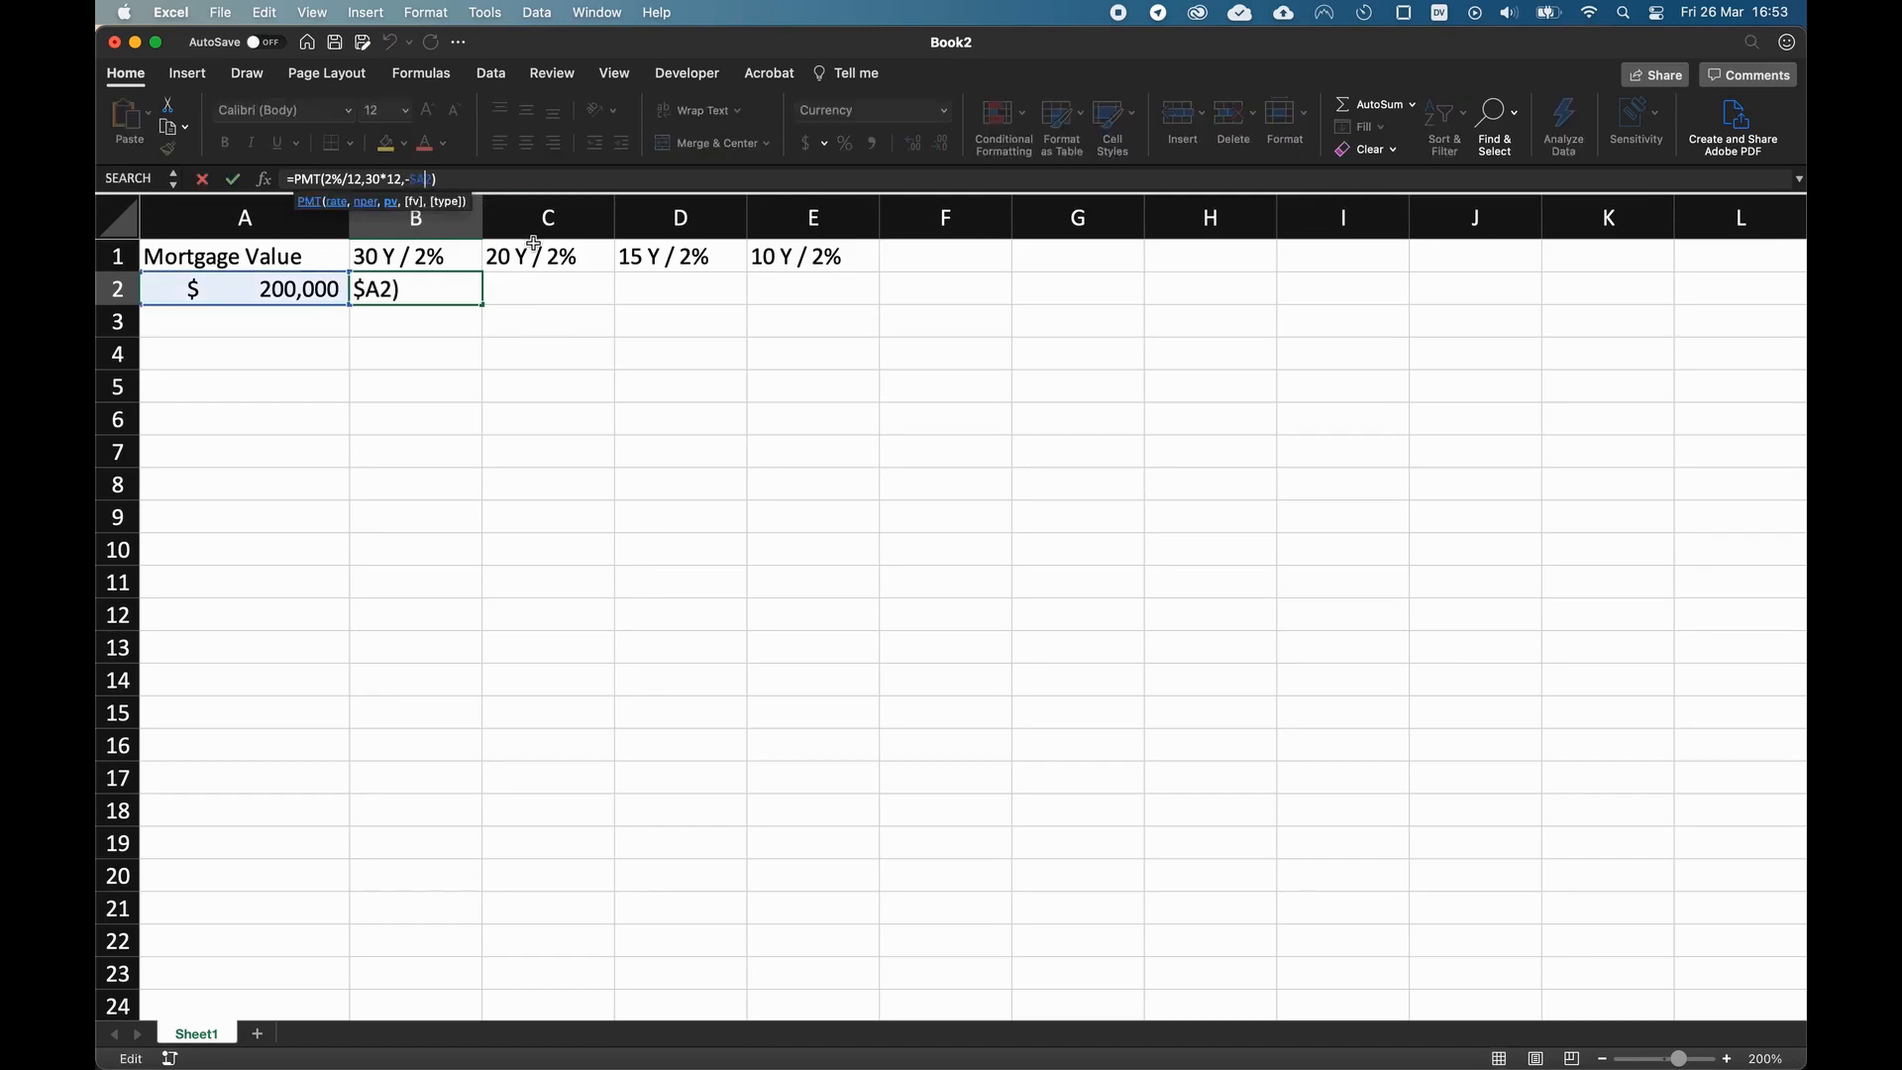
{"action": "type", "text": "$"}
{"action": "key", "text": "BackSpace"}
{"action": "key", "text": "Return"}
- Fill the payment formula from B2 across to E2
{"action": "left_click", "coordinate": [437, 263]}
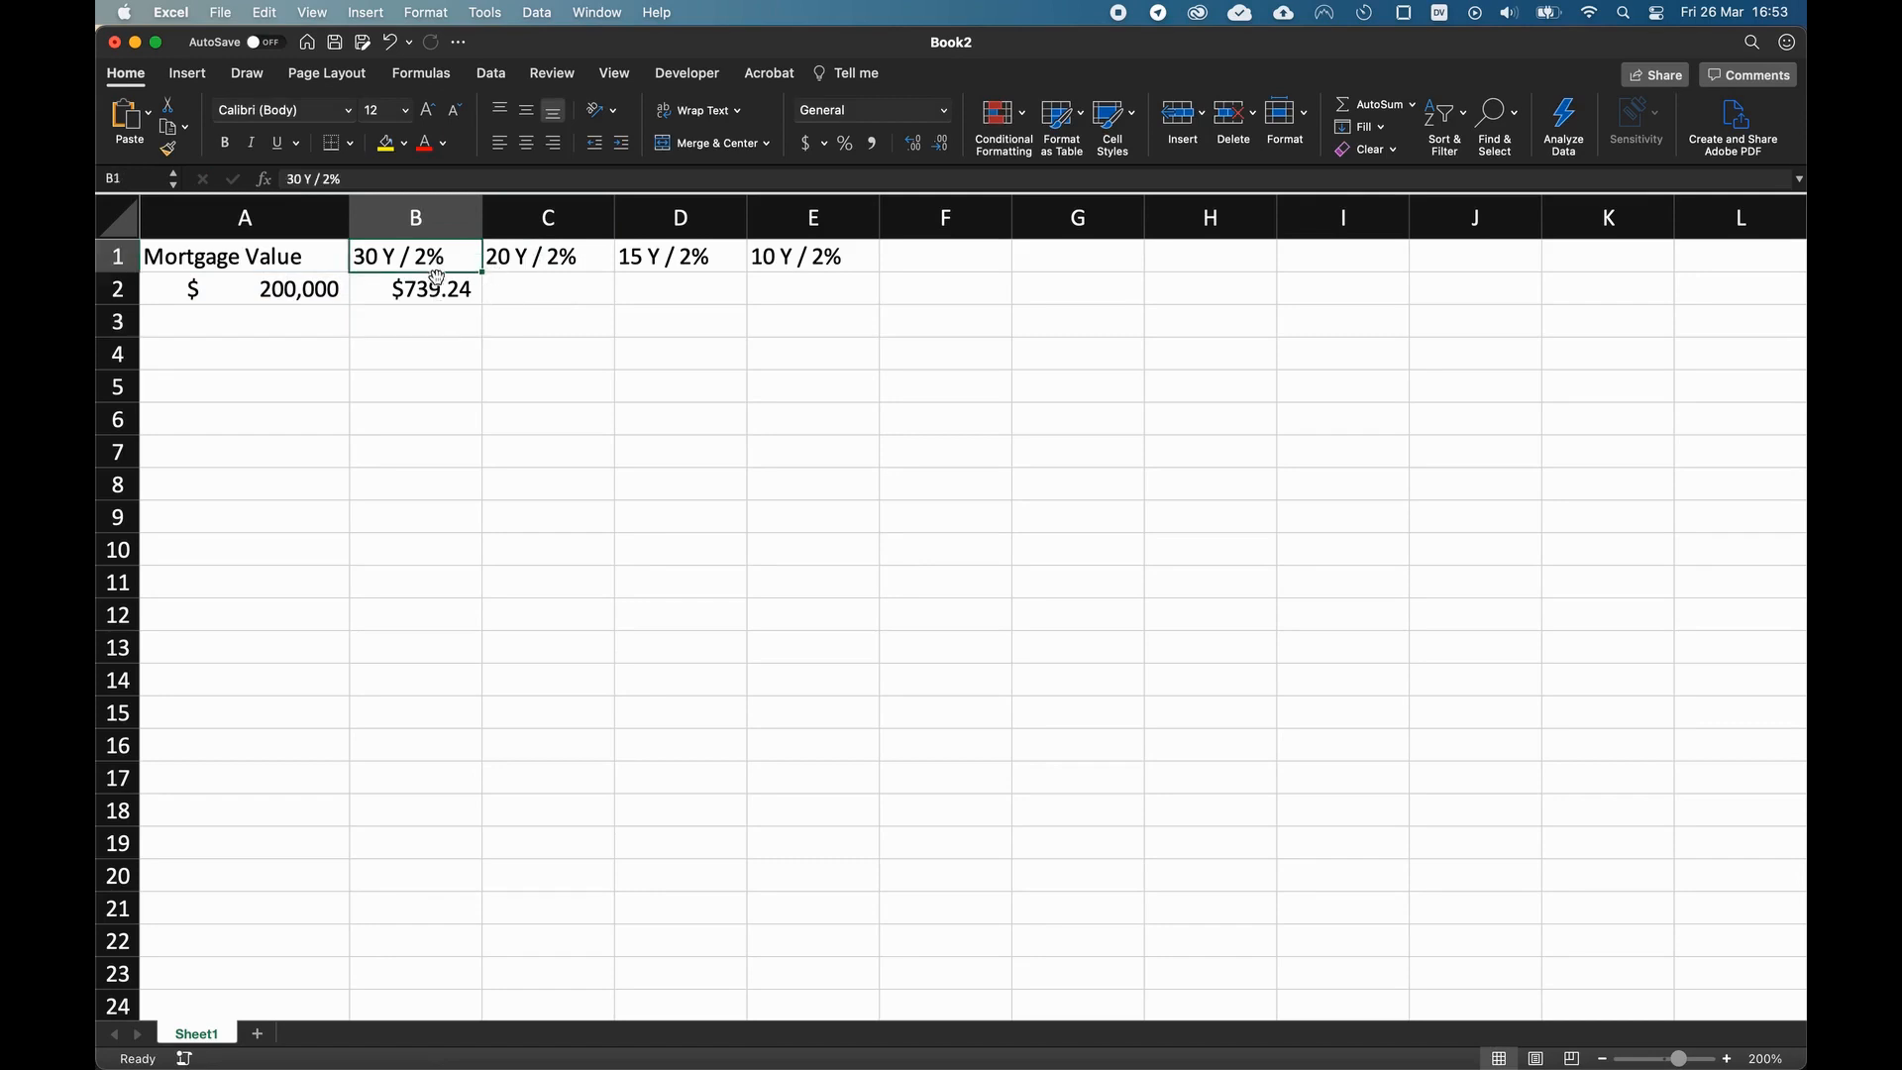
{"action": "left_click", "coordinate": [441, 286]}
{"action": "left_click_drag", "start_coordinate": [485, 305], "coordinate": [785, 291]}
- Change the term in C2's payment formula to 20 years, giving =PMT(2%/12,20*12,-$A2)
{"action": "left_click", "coordinate": [560, 288]}
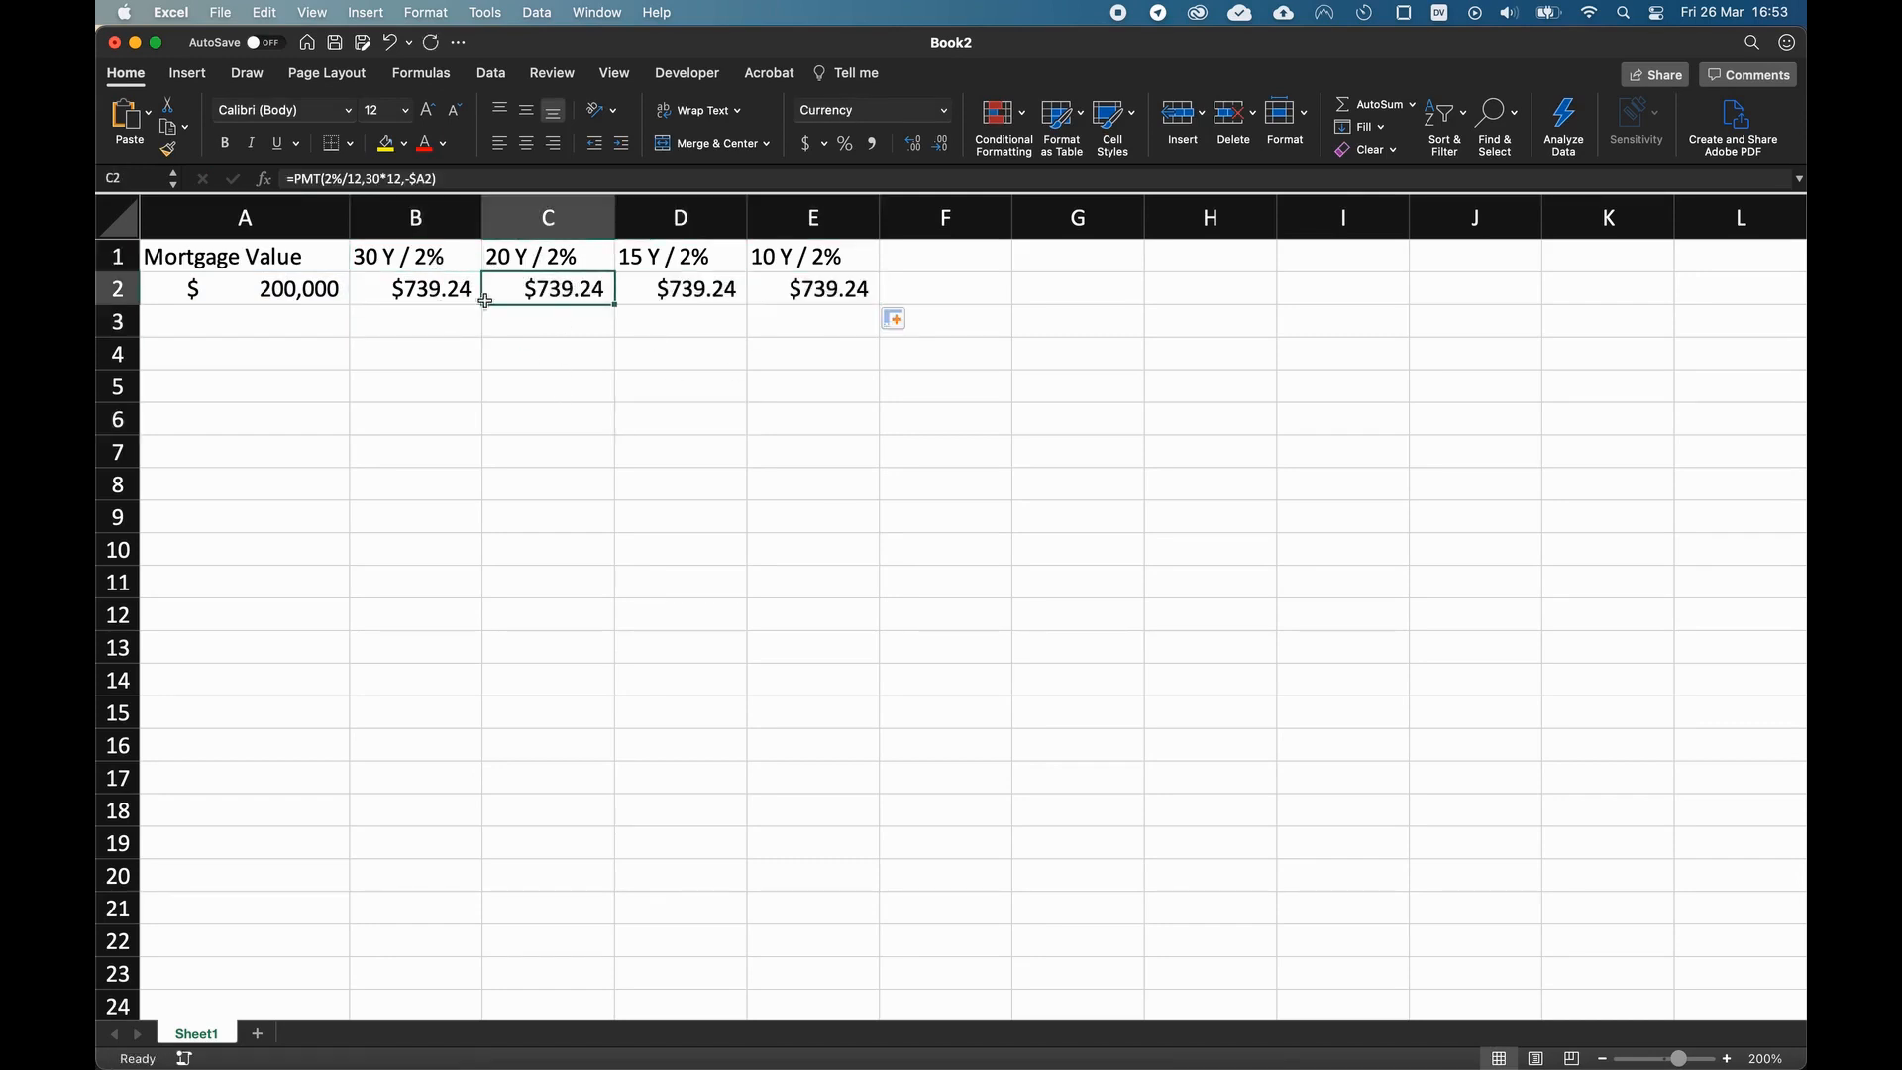
{"action": "left_click", "coordinate": [377, 180]}
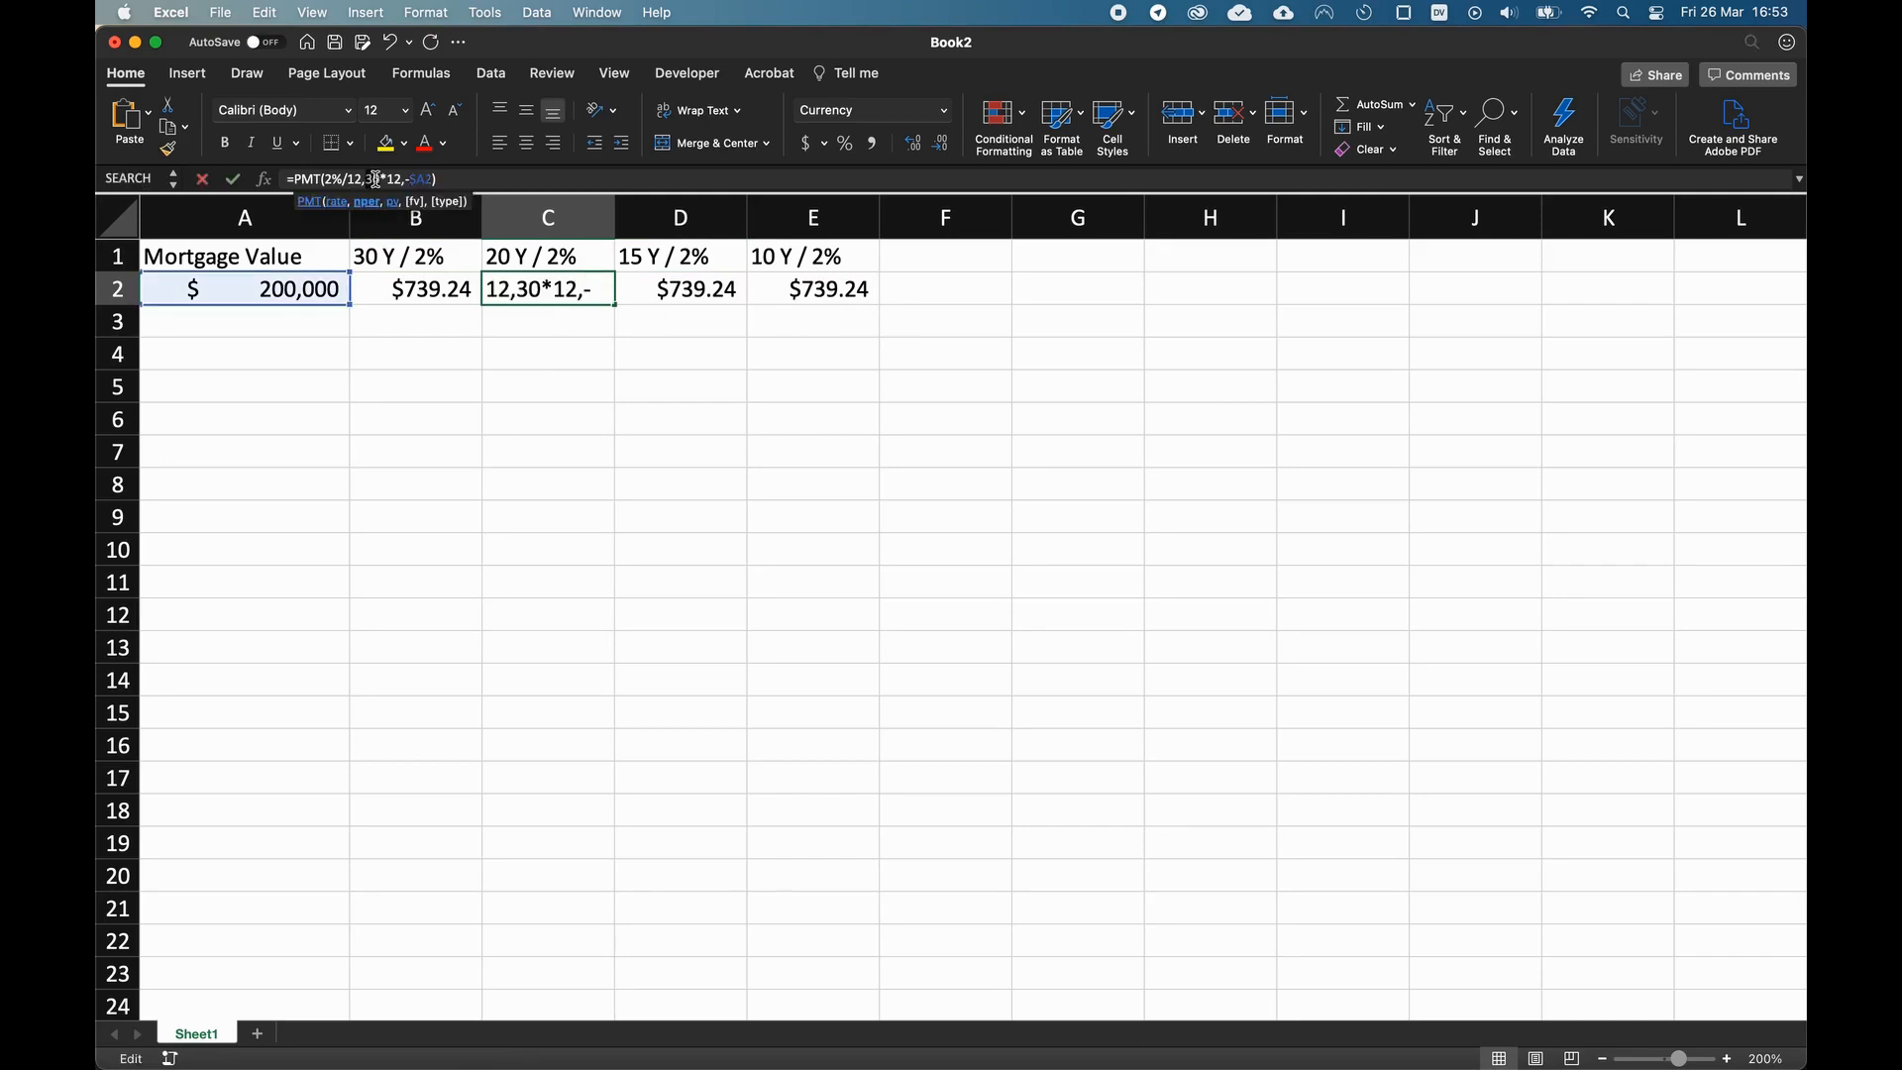
{"action": "type", "text": "20"}
{"action": "key", "text": "Return"}
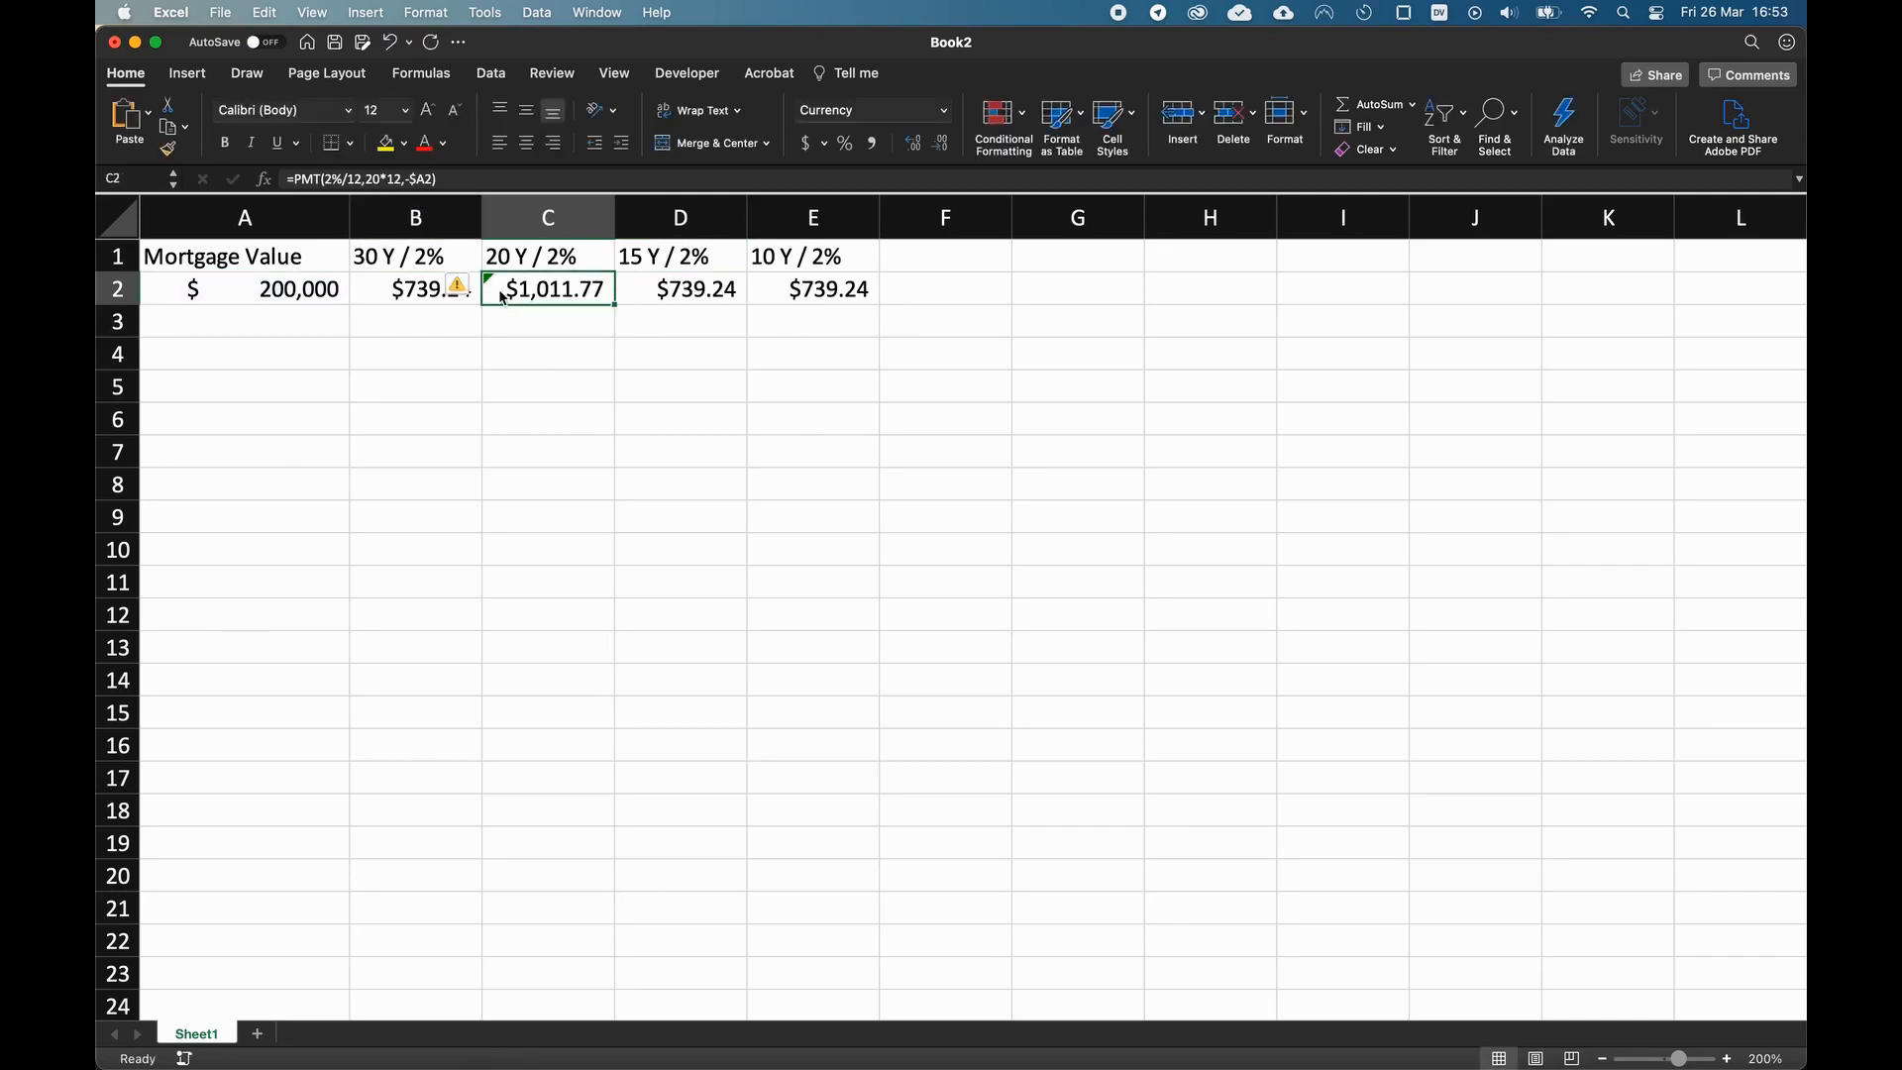
- Change the term in D2's payment formula to 15 years
{"action": "key", "text": "Right"}
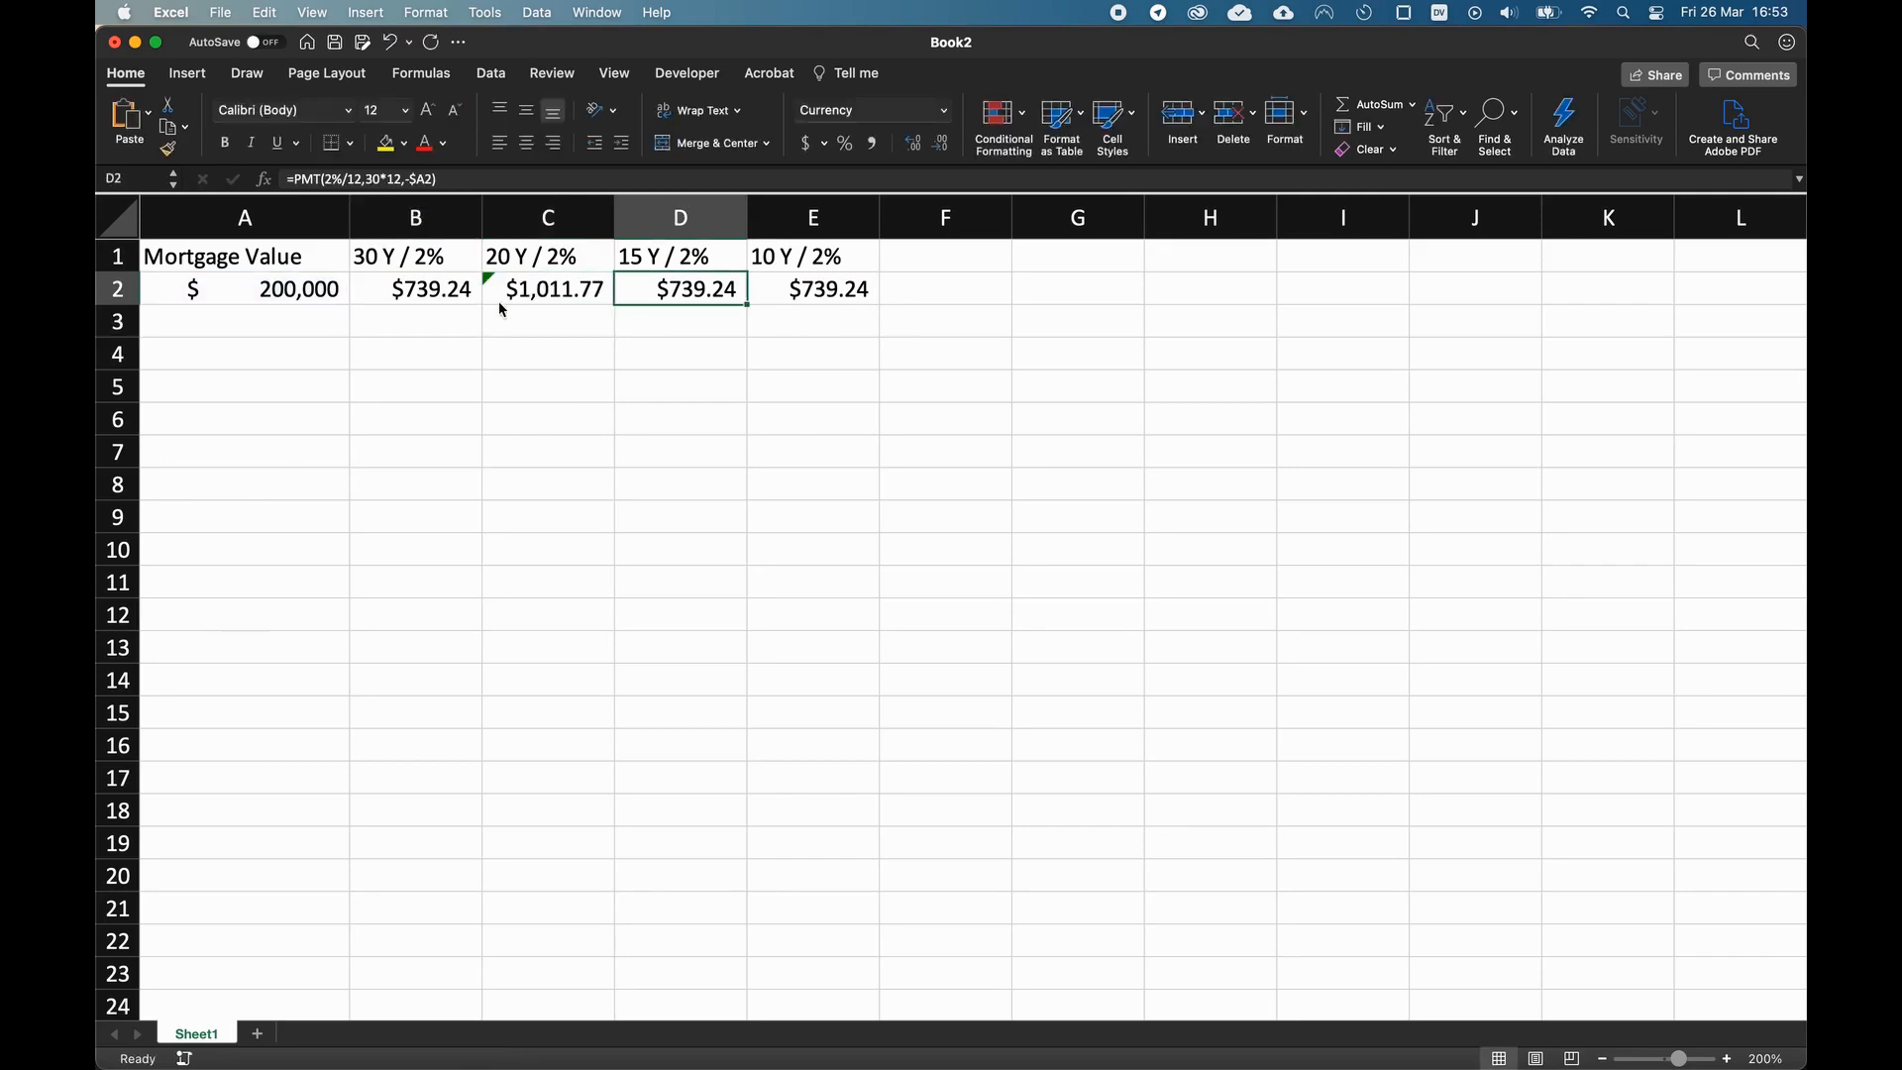
{"action": "left_click", "coordinate": [383, 180]}
{"action": "double_click", "coordinate": [383, 180]}
{"action": "type", "text": "15"}
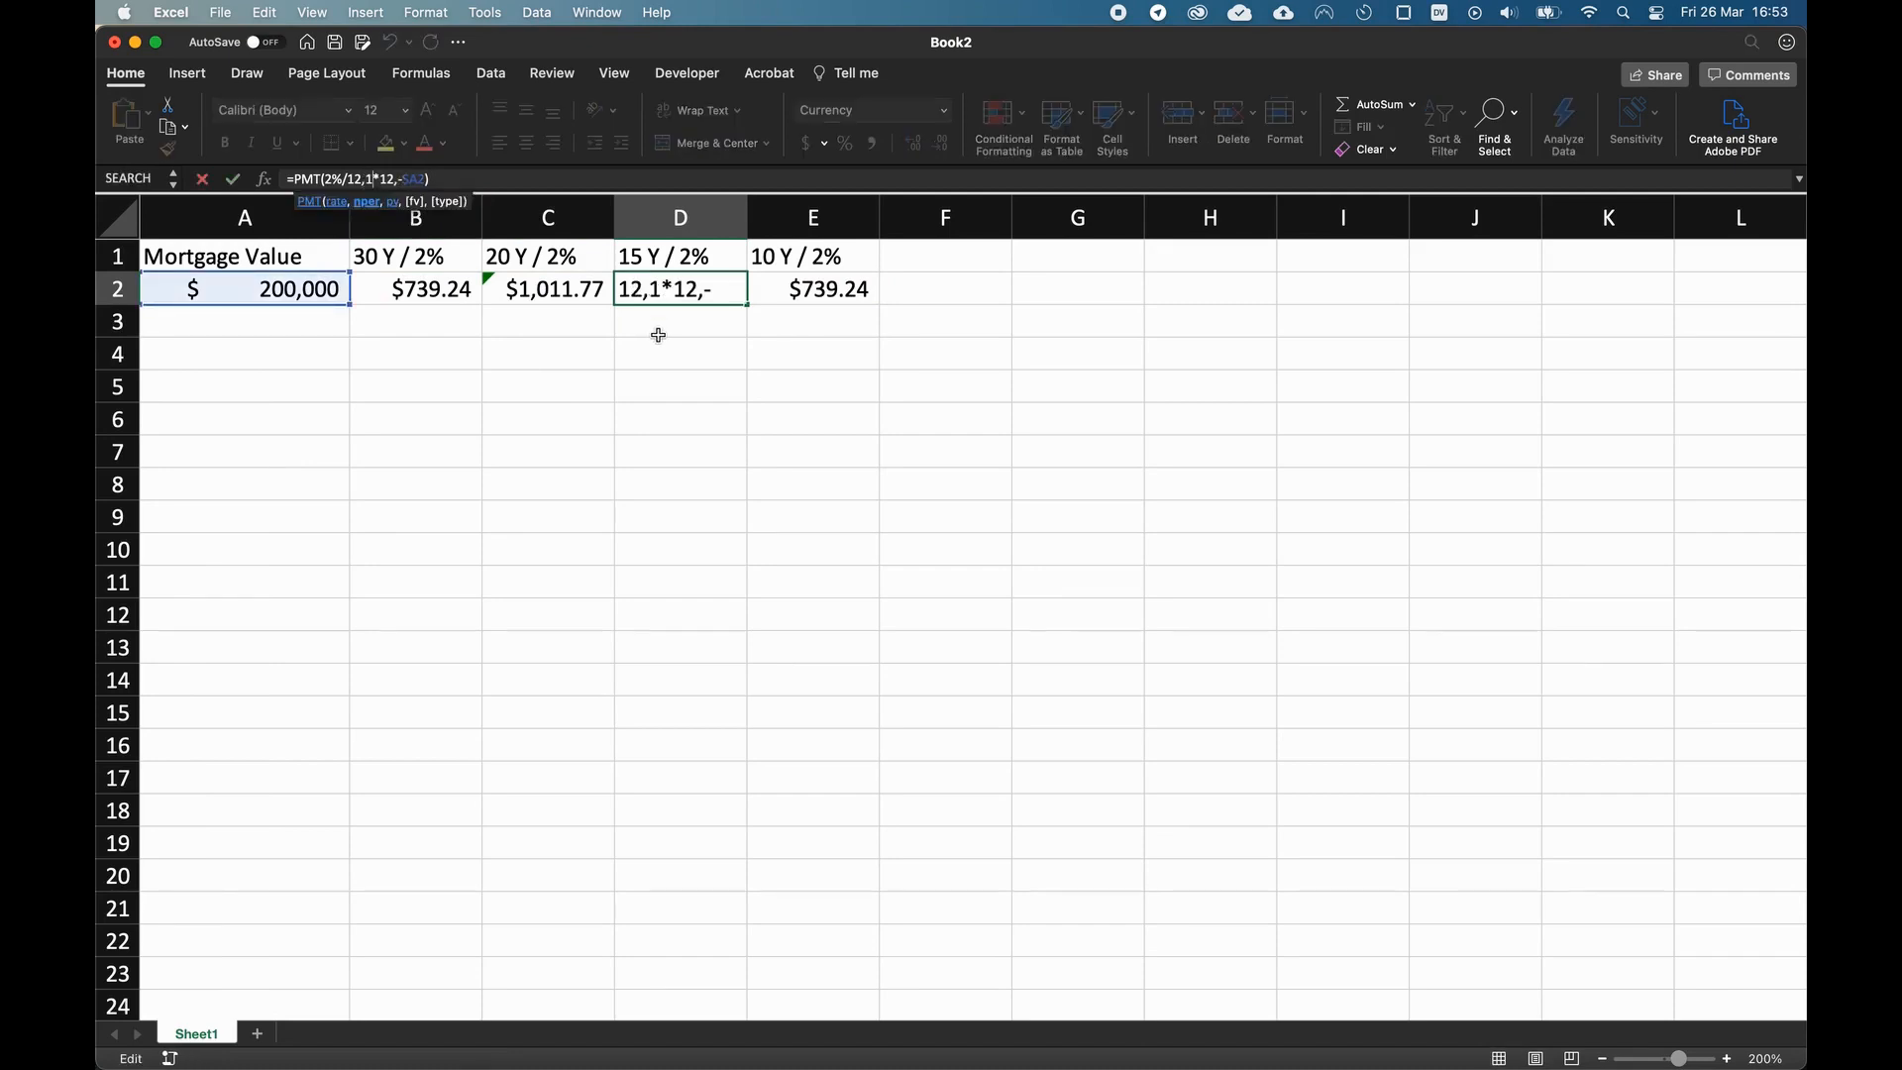
{"action": "key", "text": "Return"}
- Change the term in E2's payment formula to 10 years
{"action": "left_click", "coordinate": [811, 288]}
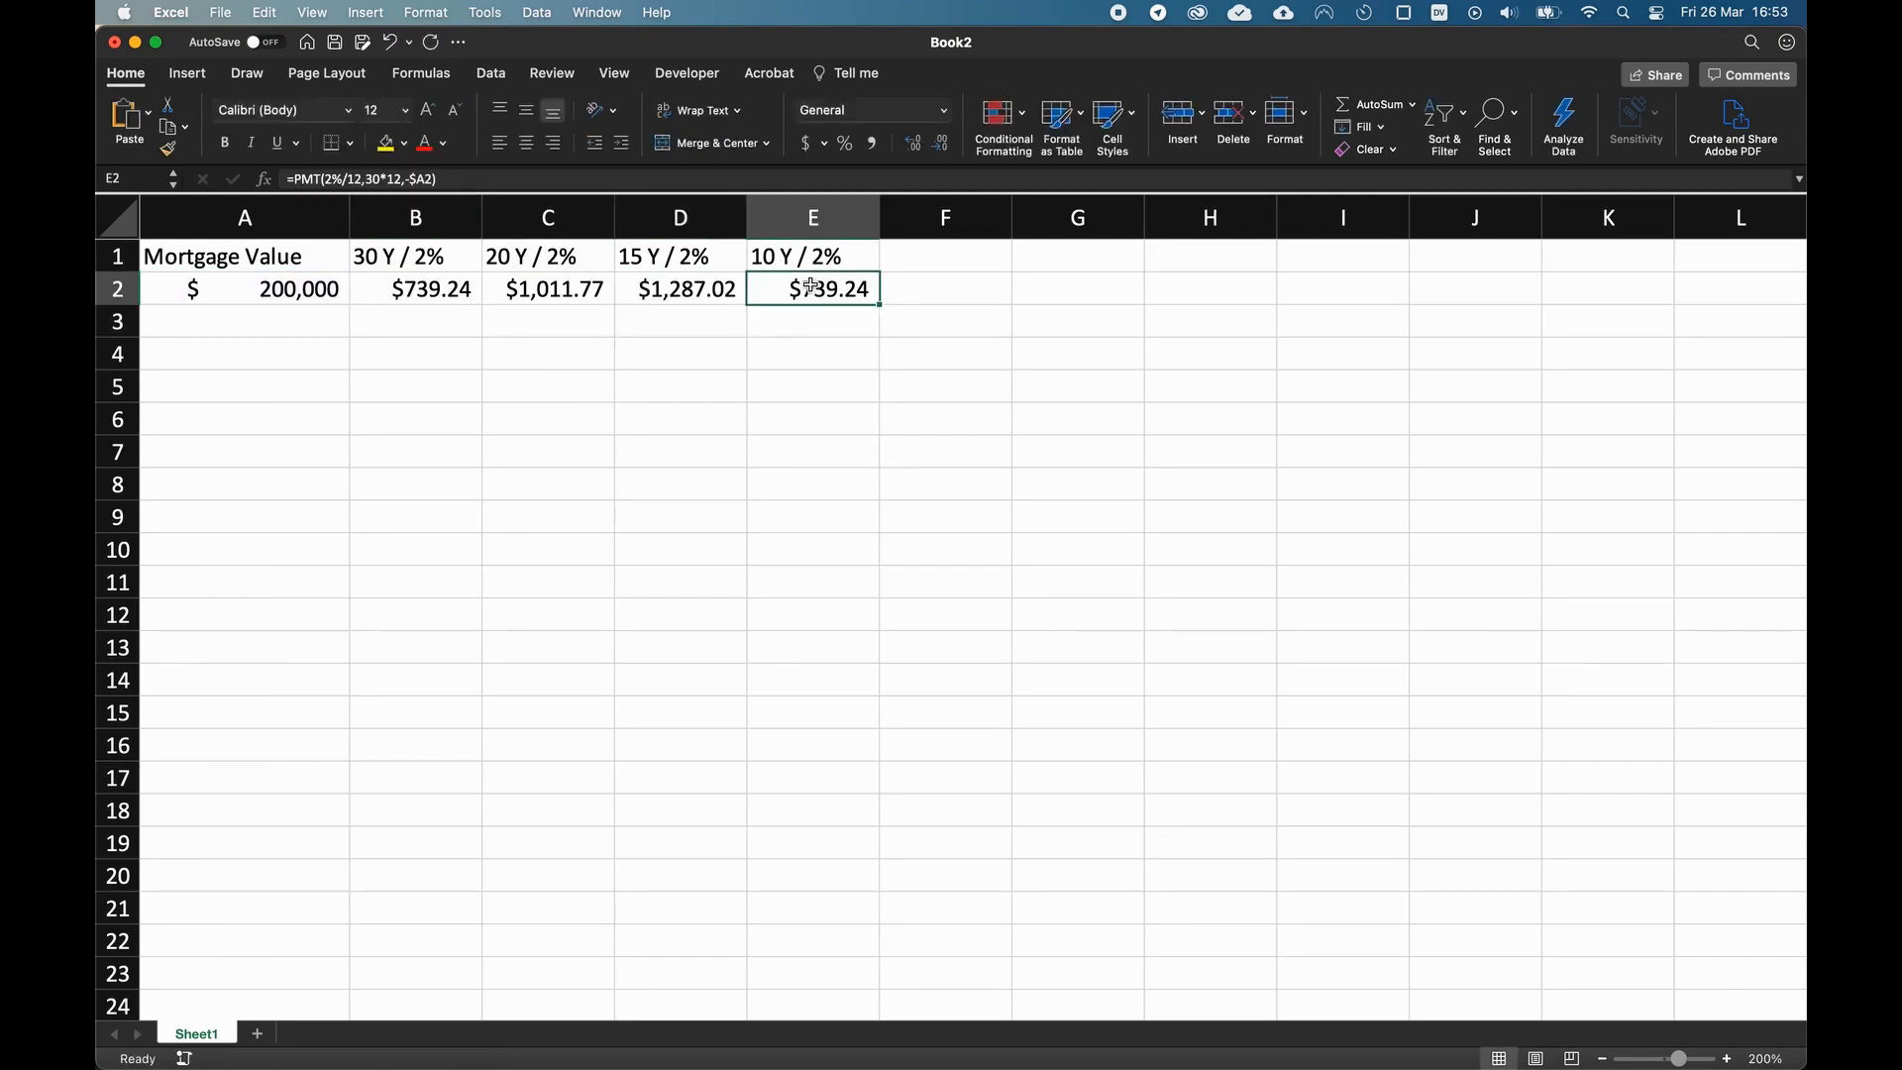
{"action": "left_click", "coordinate": [386, 178]}
{"action": "double_click", "coordinate": [386, 179]}
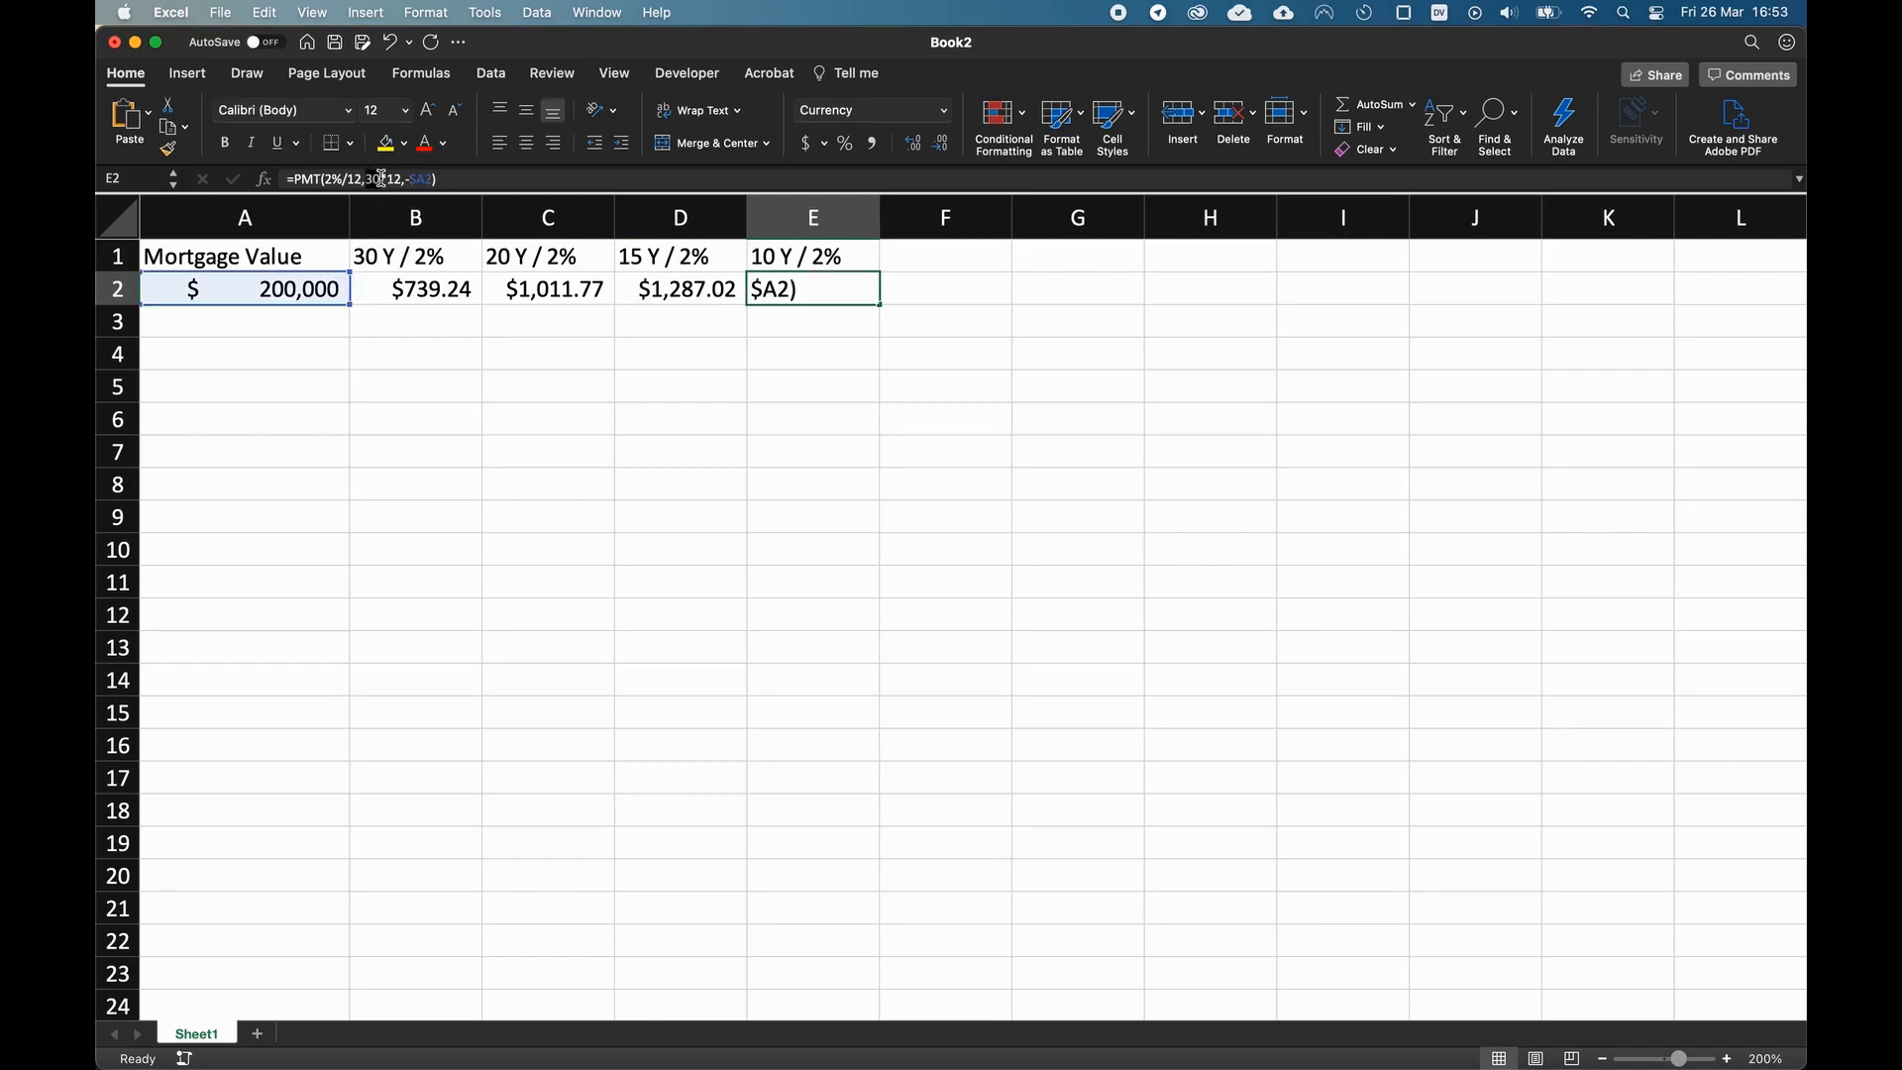
{"action": "type", "text": "10"}
{"action": "key", "text": "Return"}
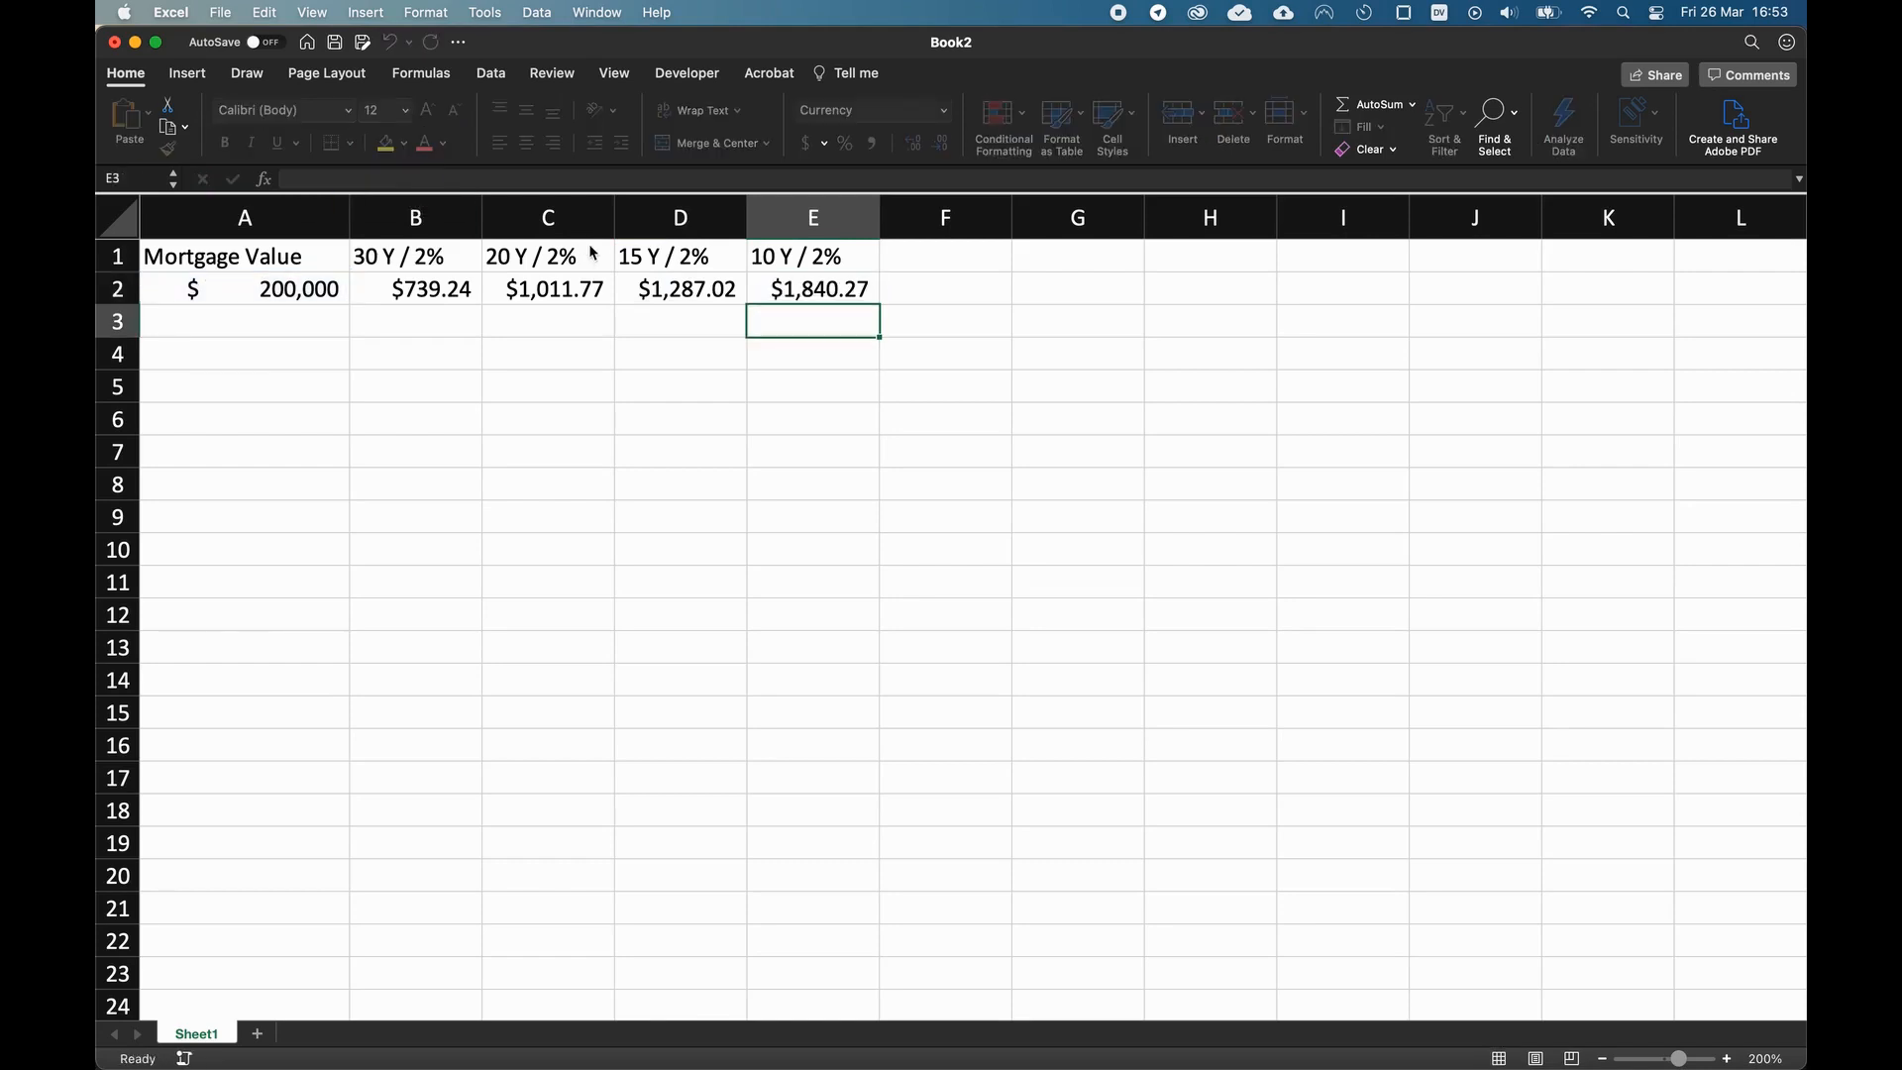
{"action": "left_click", "coordinate": [1041, 444]}
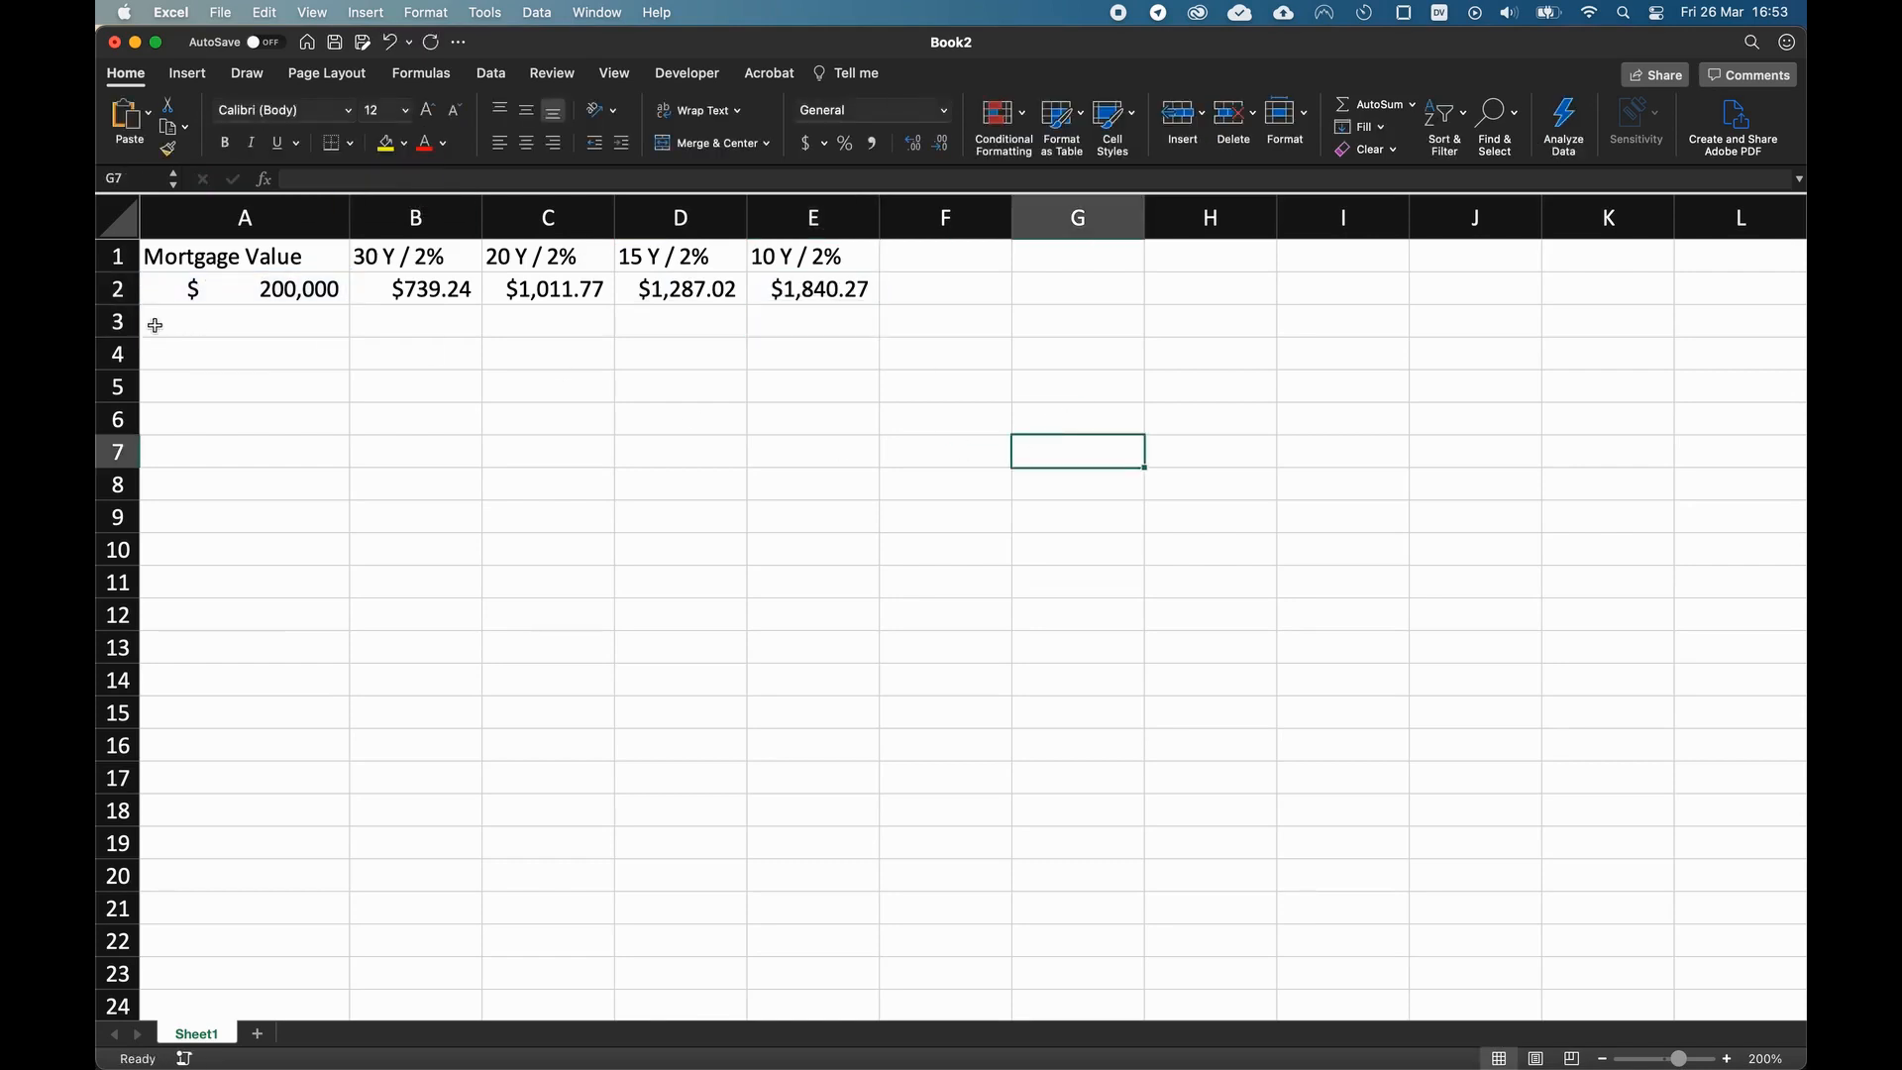
{"action": "left_click", "coordinate": [946, 262]}
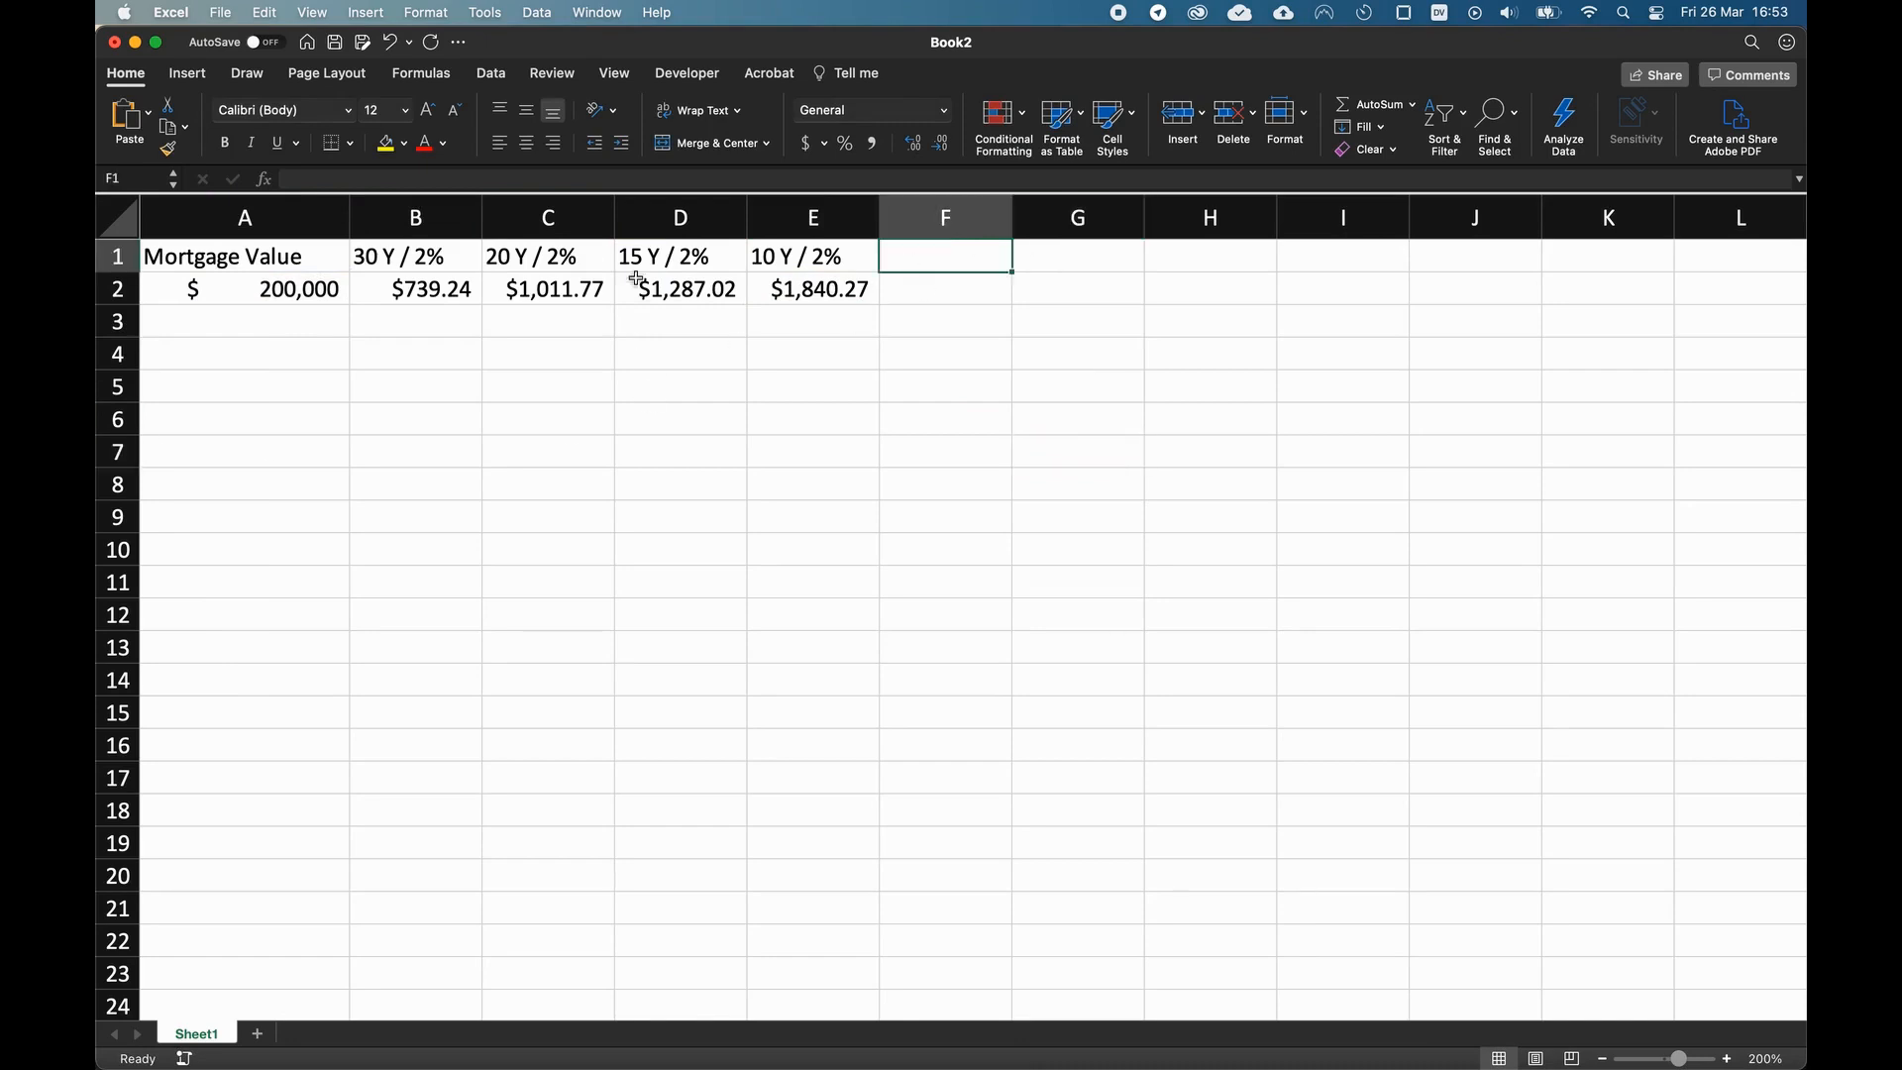
{"action": "left_click_drag", "start_coordinate": [386, 255], "coordinate": [783, 256]}
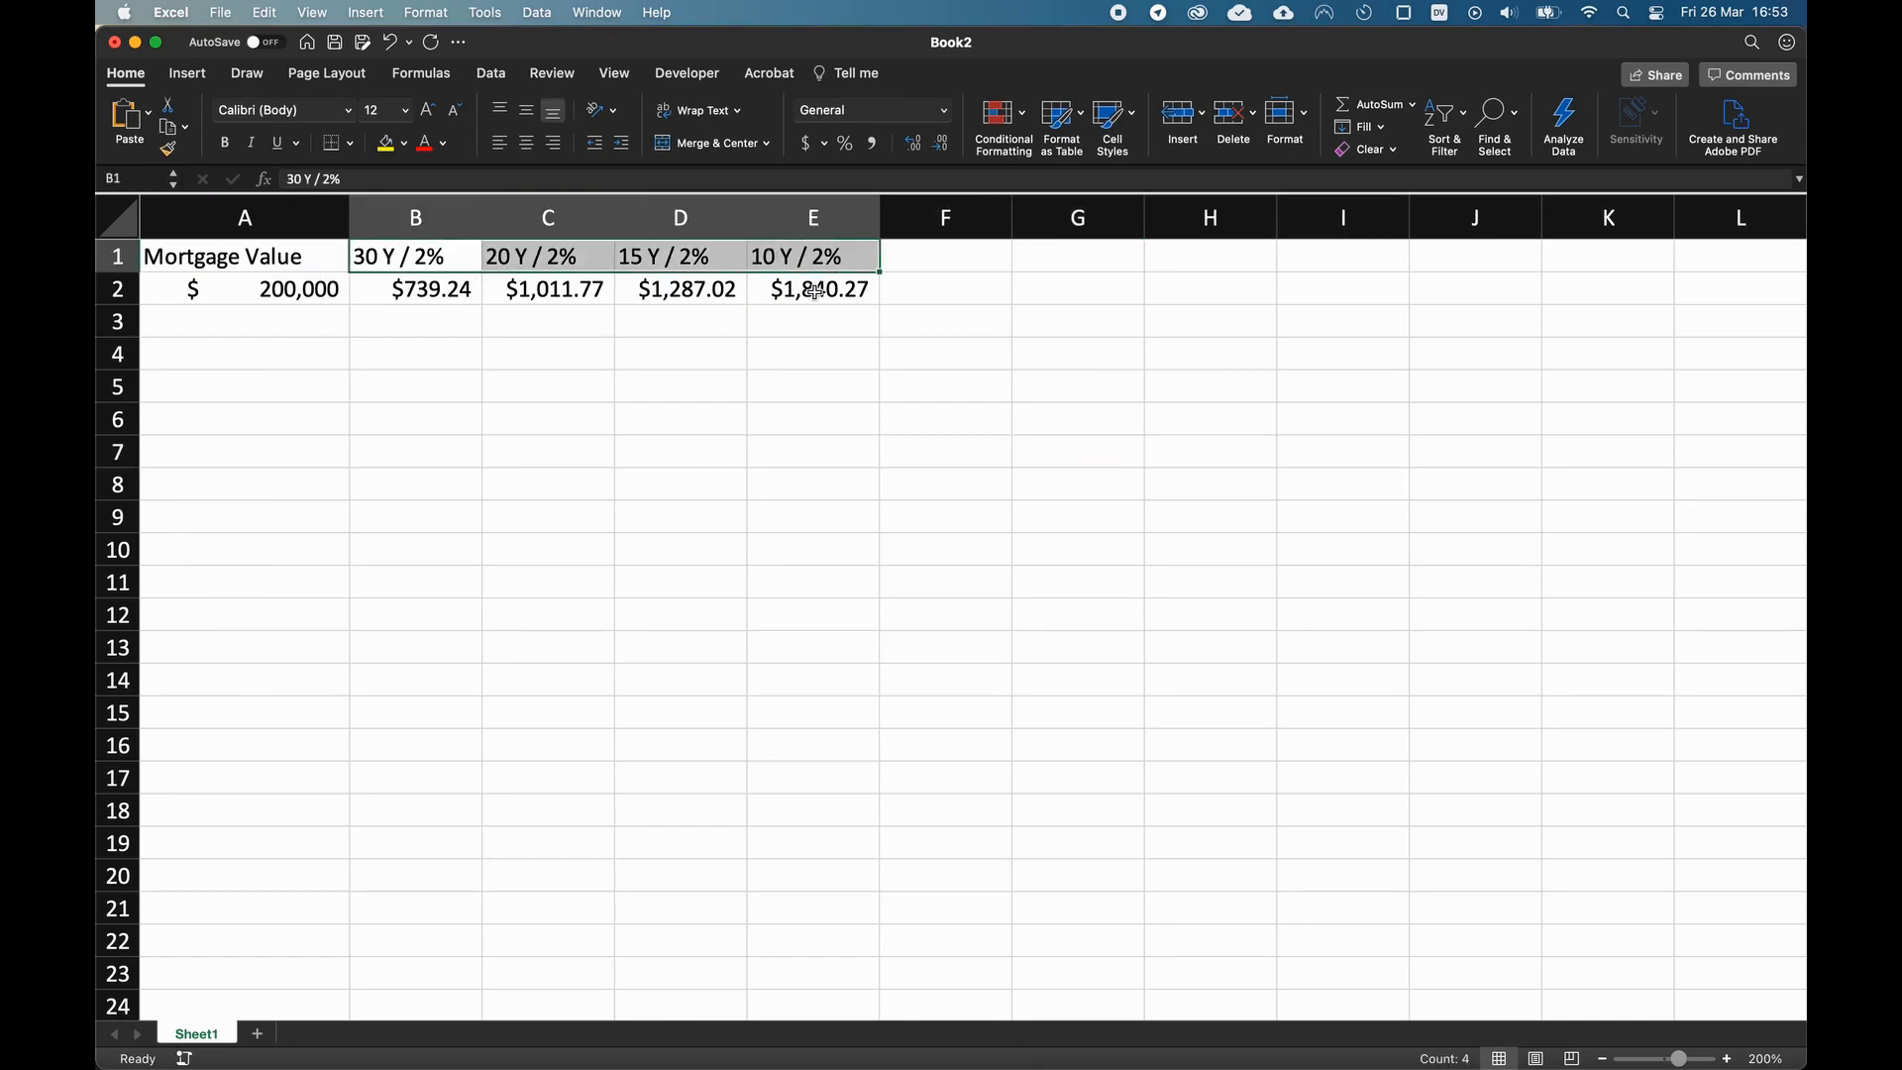
- Copy the four term and rate headers in B1:E1 into F1:I1
{"action": "key", "text": "super+c"}
{"action": "key", "text": "Right"}
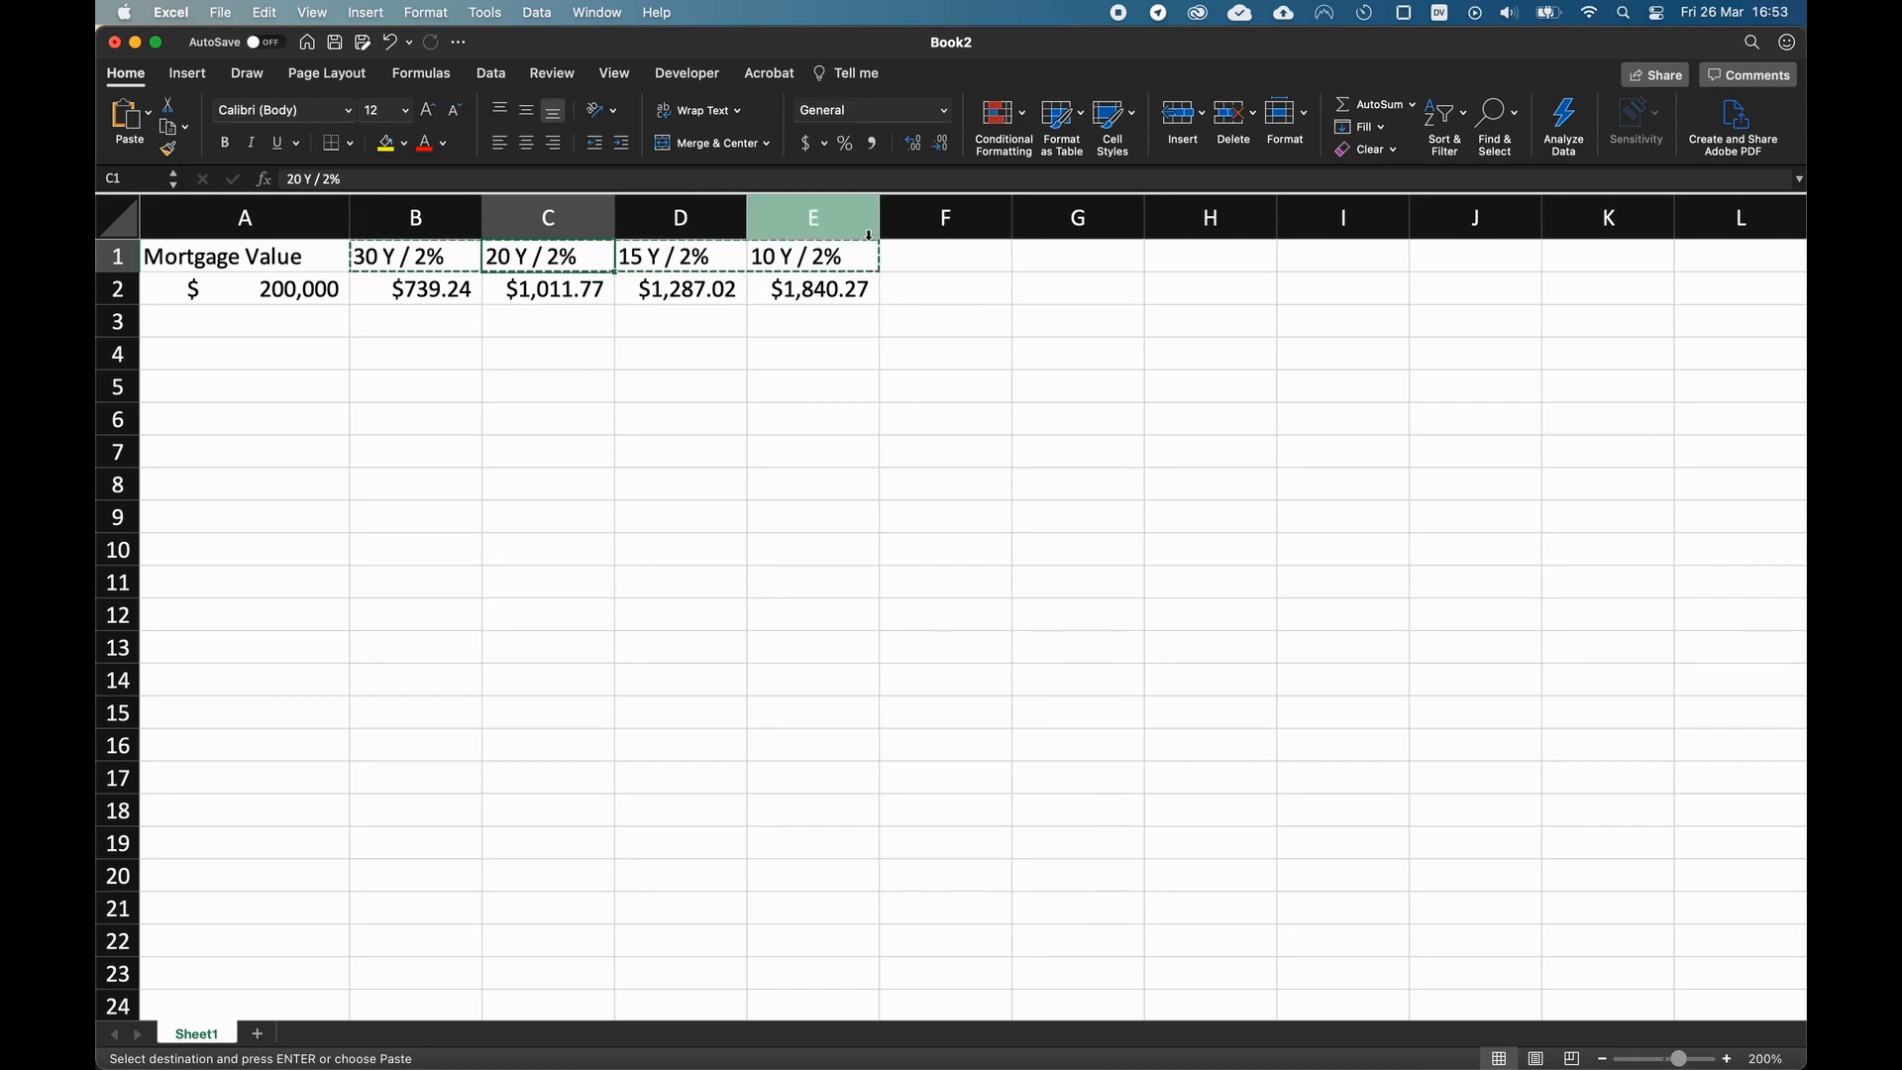
{"action": "left_click", "coordinate": [924, 264]}
{"action": "key", "text": "super+v"}
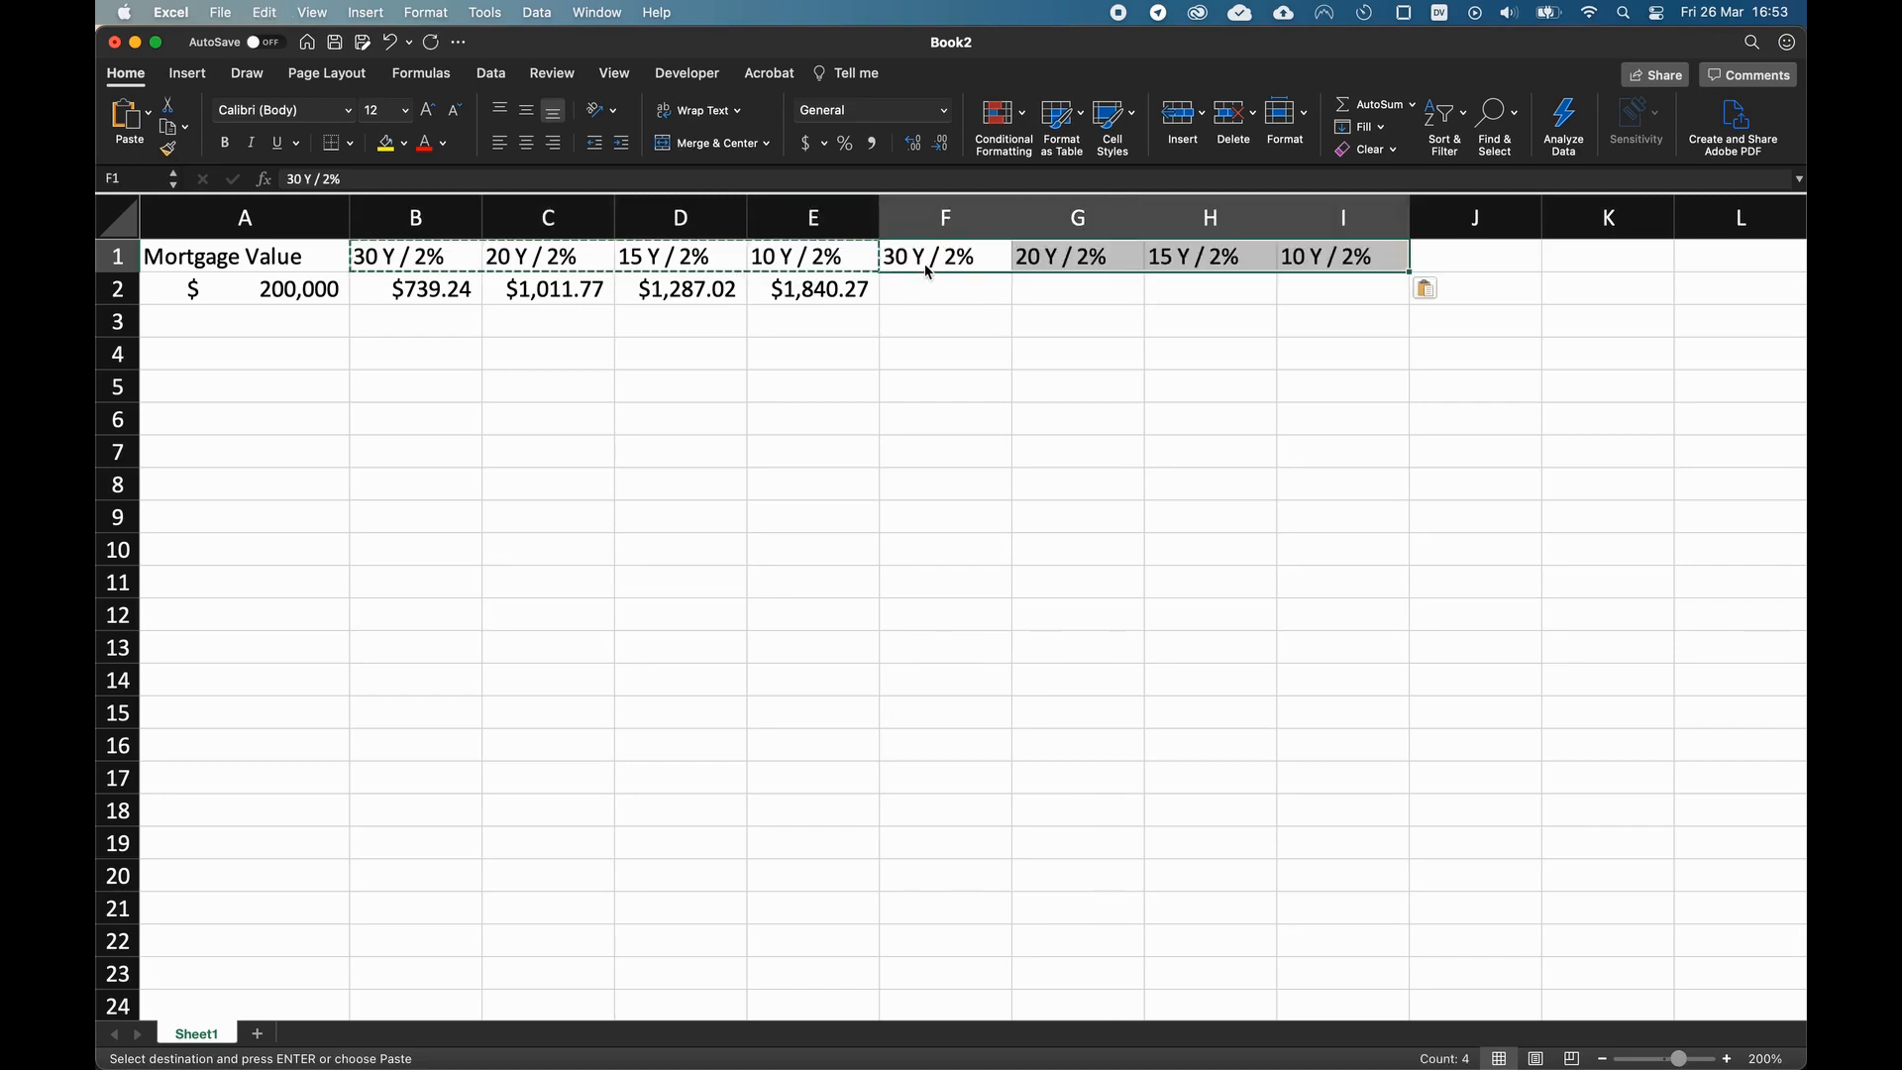
- Change the rate in the copied headers F1 through I1 to 4%, keeping the 30, 20, 15 and 10 Y terms
{"action": "double_click", "coordinate": [956, 260]}
{"action": "key", "text": "BackSpace"}
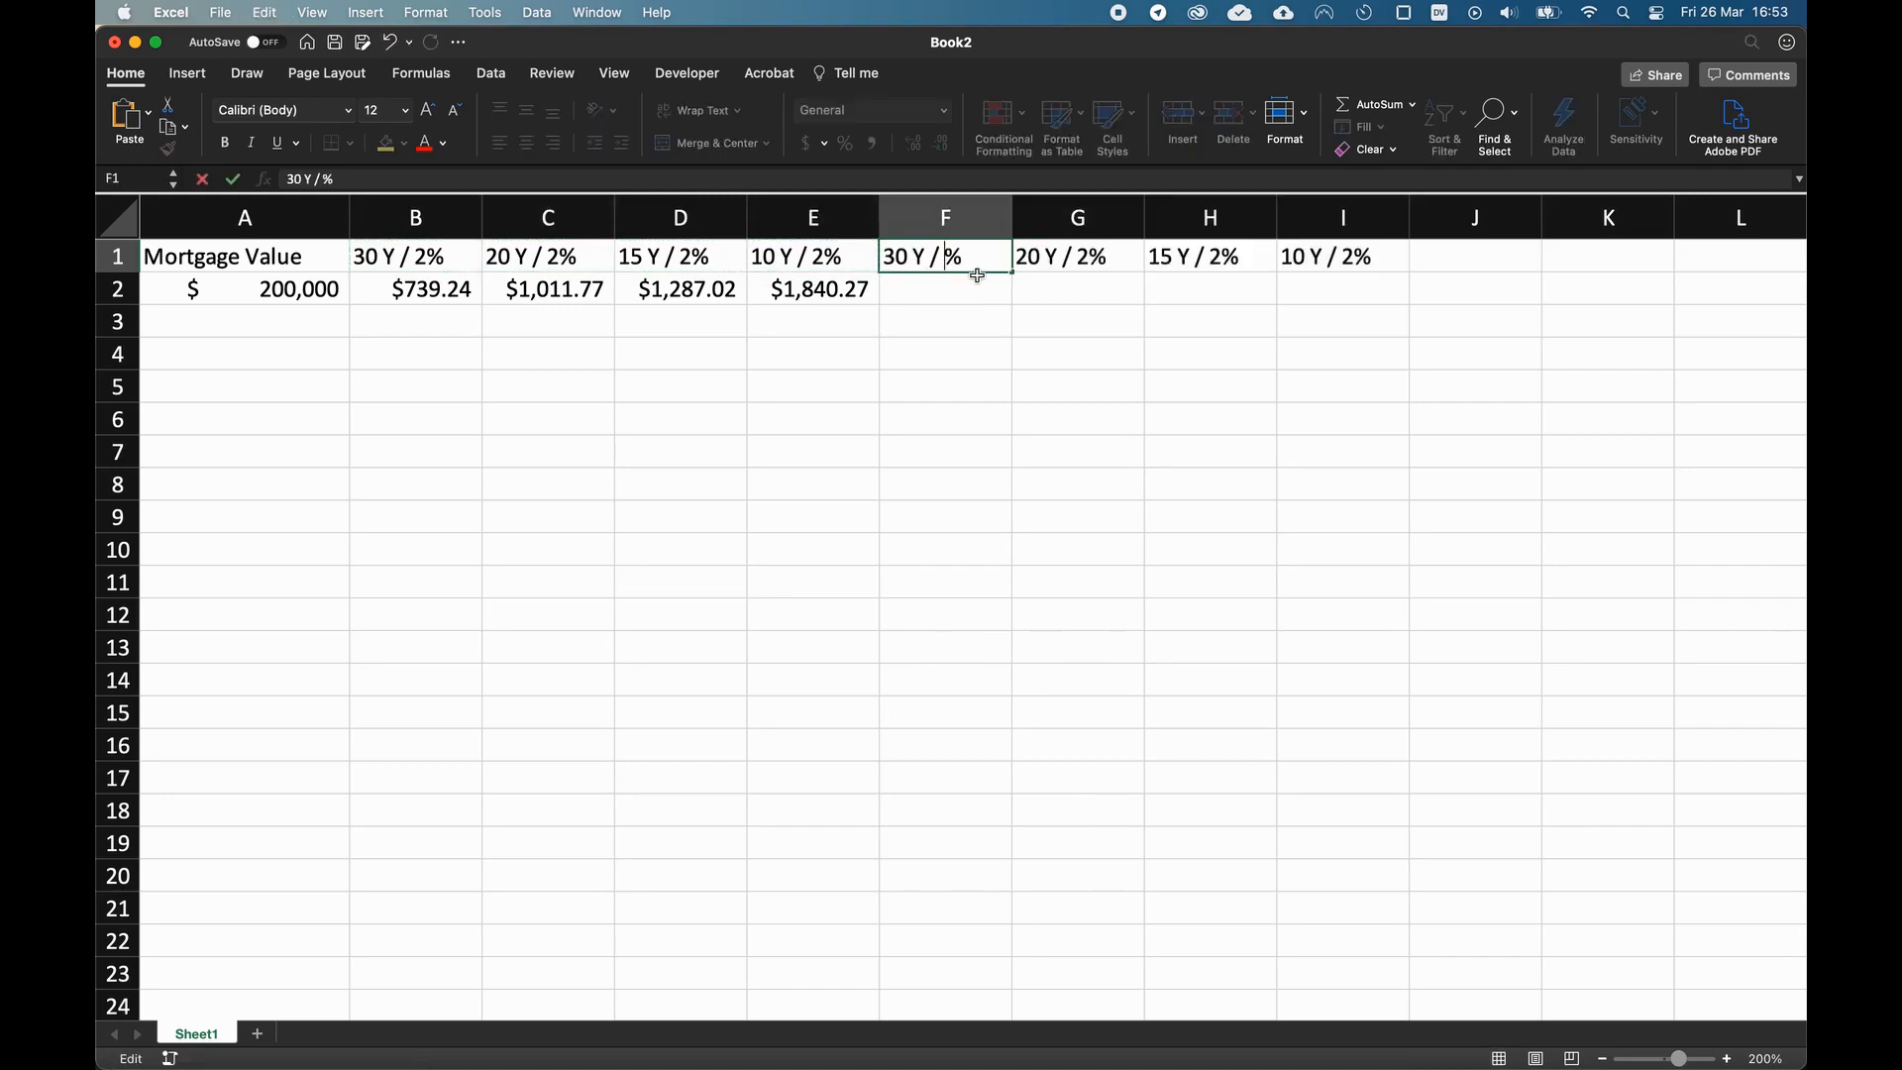
{"action": "type", "text": "4"}
{"action": "double_click", "coordinate": [1083, 260]}
{"action": "key", "text": "BackSpace"}
{"action": "type", "text": "4"}
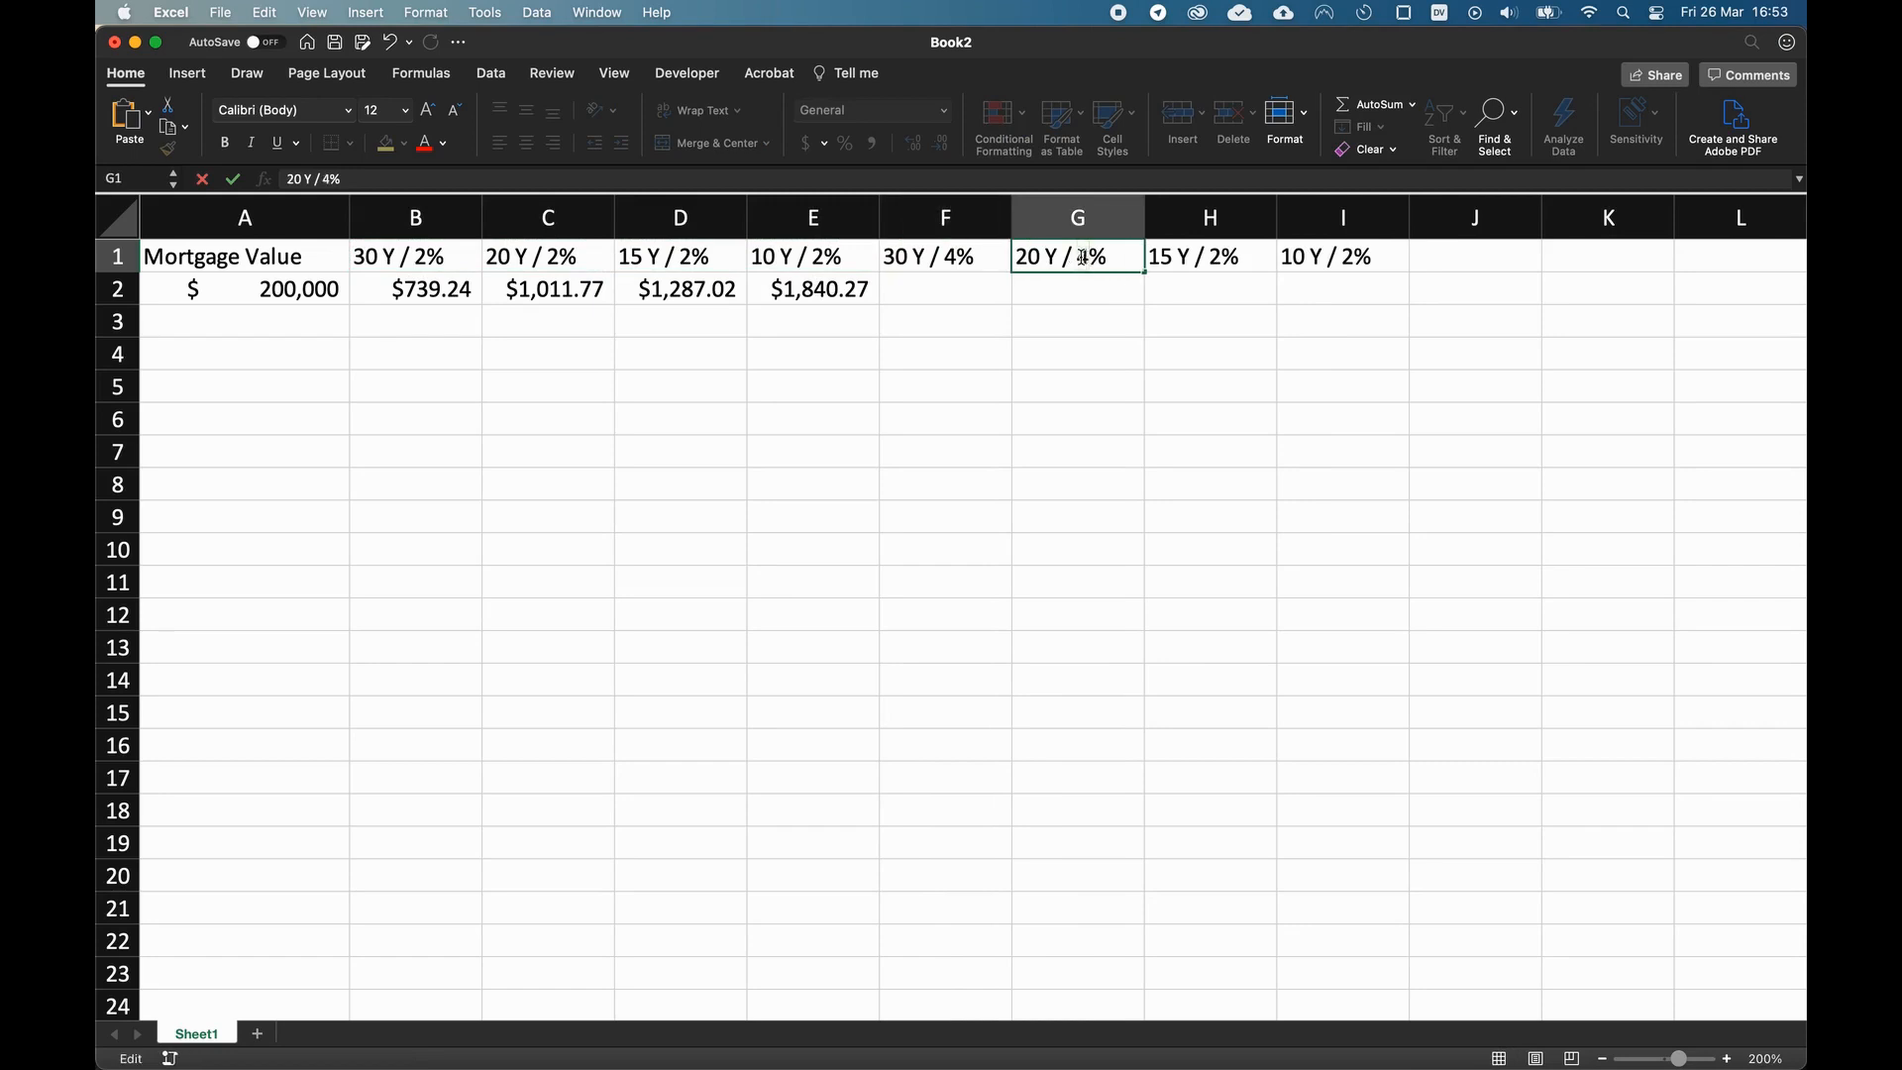
{"action": "double_click", "coordinate": [1221, 260]}
{"action": "key", "text": "BackSpace"}
{"action": "type", "text": "4"}
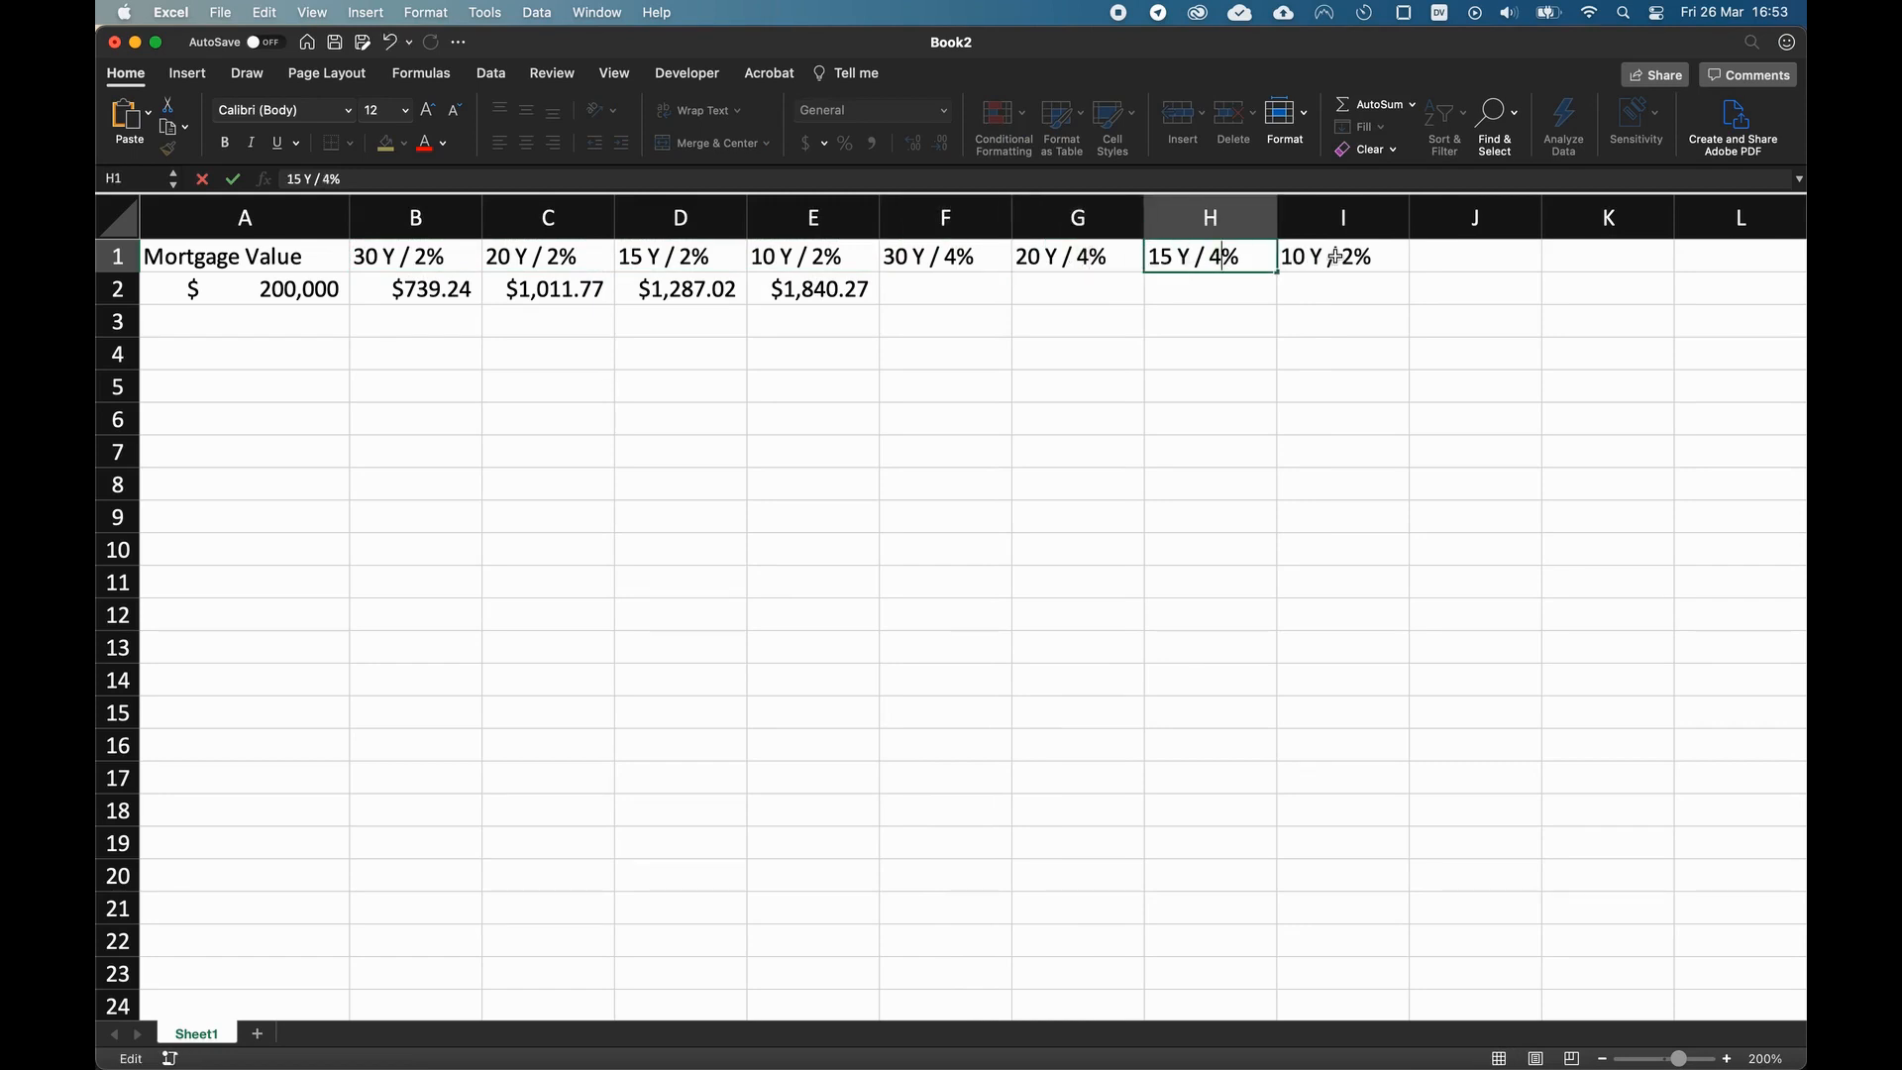
{"action": "double_click", "coordinate": [1337, 260]}
{"action": "key", "text": "BackSpace"}
{"action": "type", "text": "4"}
{"action": "left_click", "coordinate": [1350, 301]}
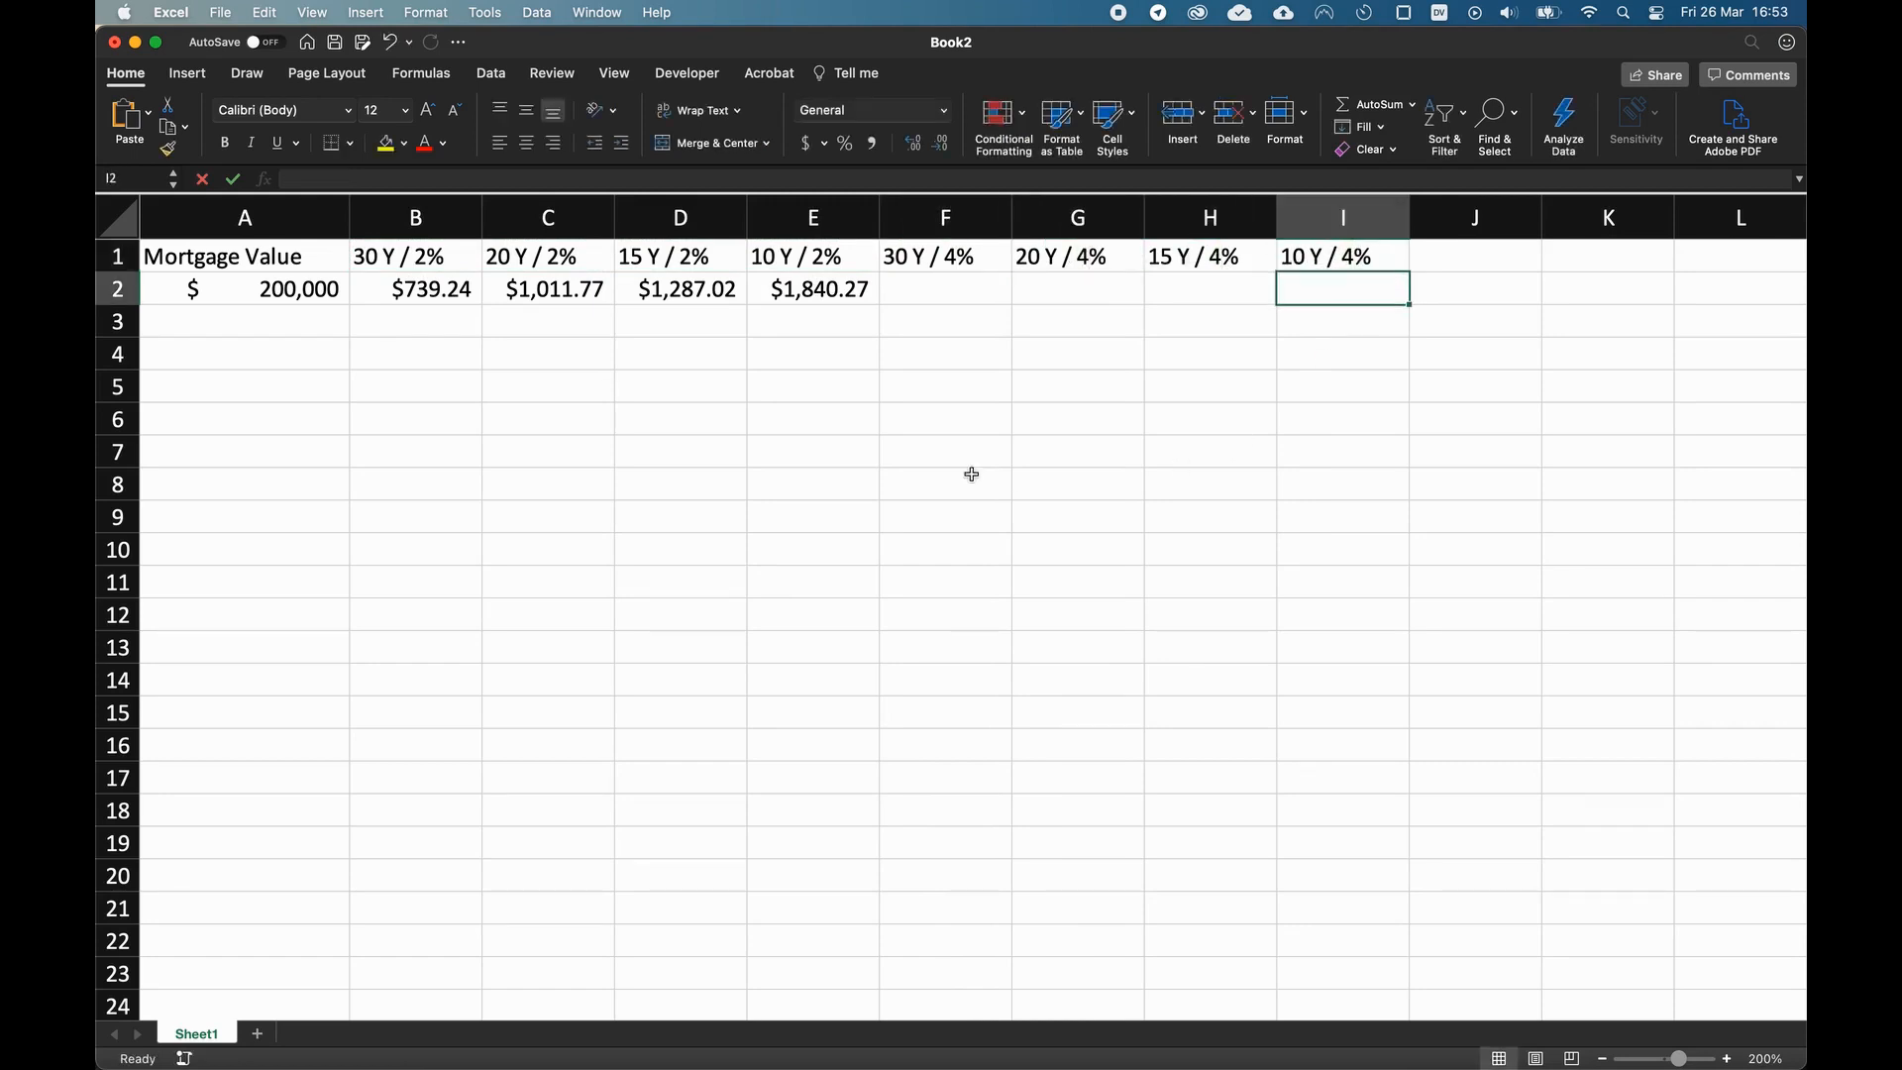
- Fill the payment formula from E2 across to I2
{"action": "left_click", "coordinate": [840, 289]}
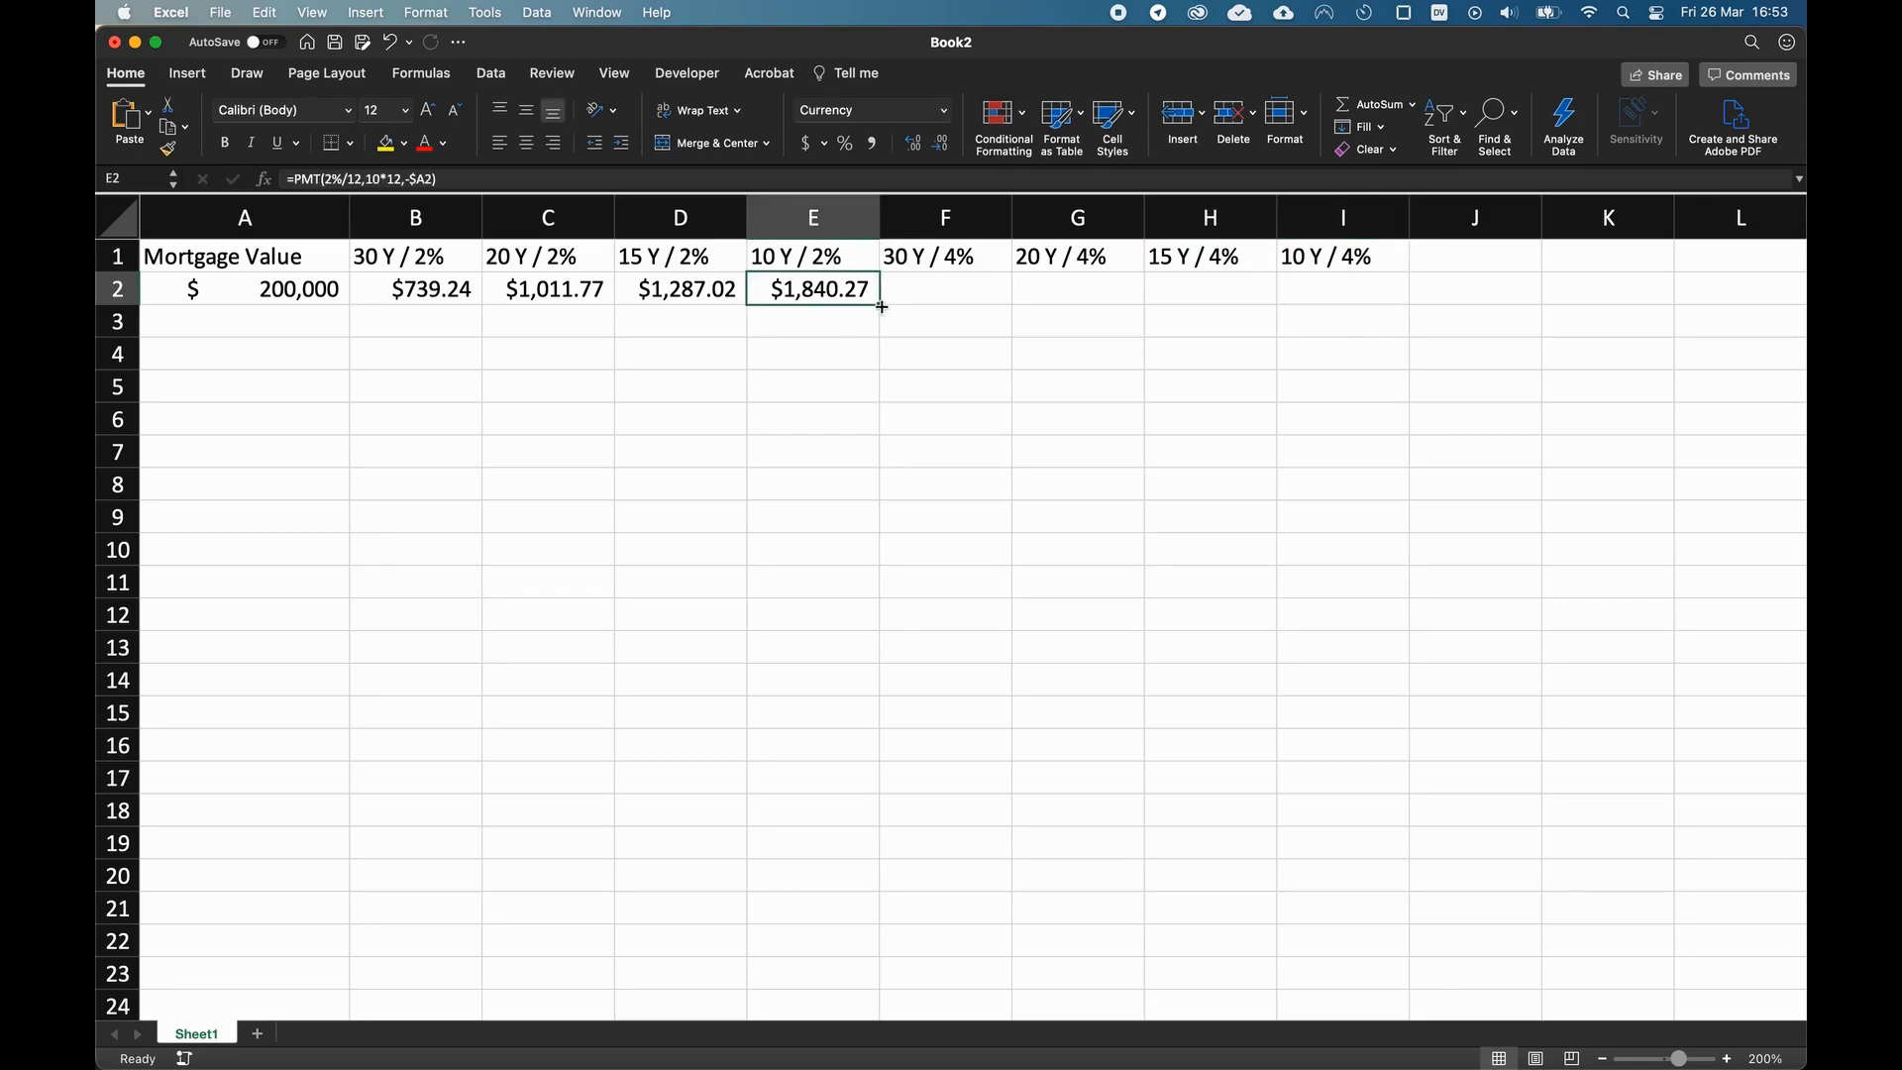
{"action": "left_click_drag", "start_coordinate": [881, 307], "coordinate": [1357, 299]}
{"action": "left_click", "coordinate": [1228, 448]}
- Change the interest rate in F2's payment formula to 4%
{"action": "left_click", "coordinate": [916, 289]}
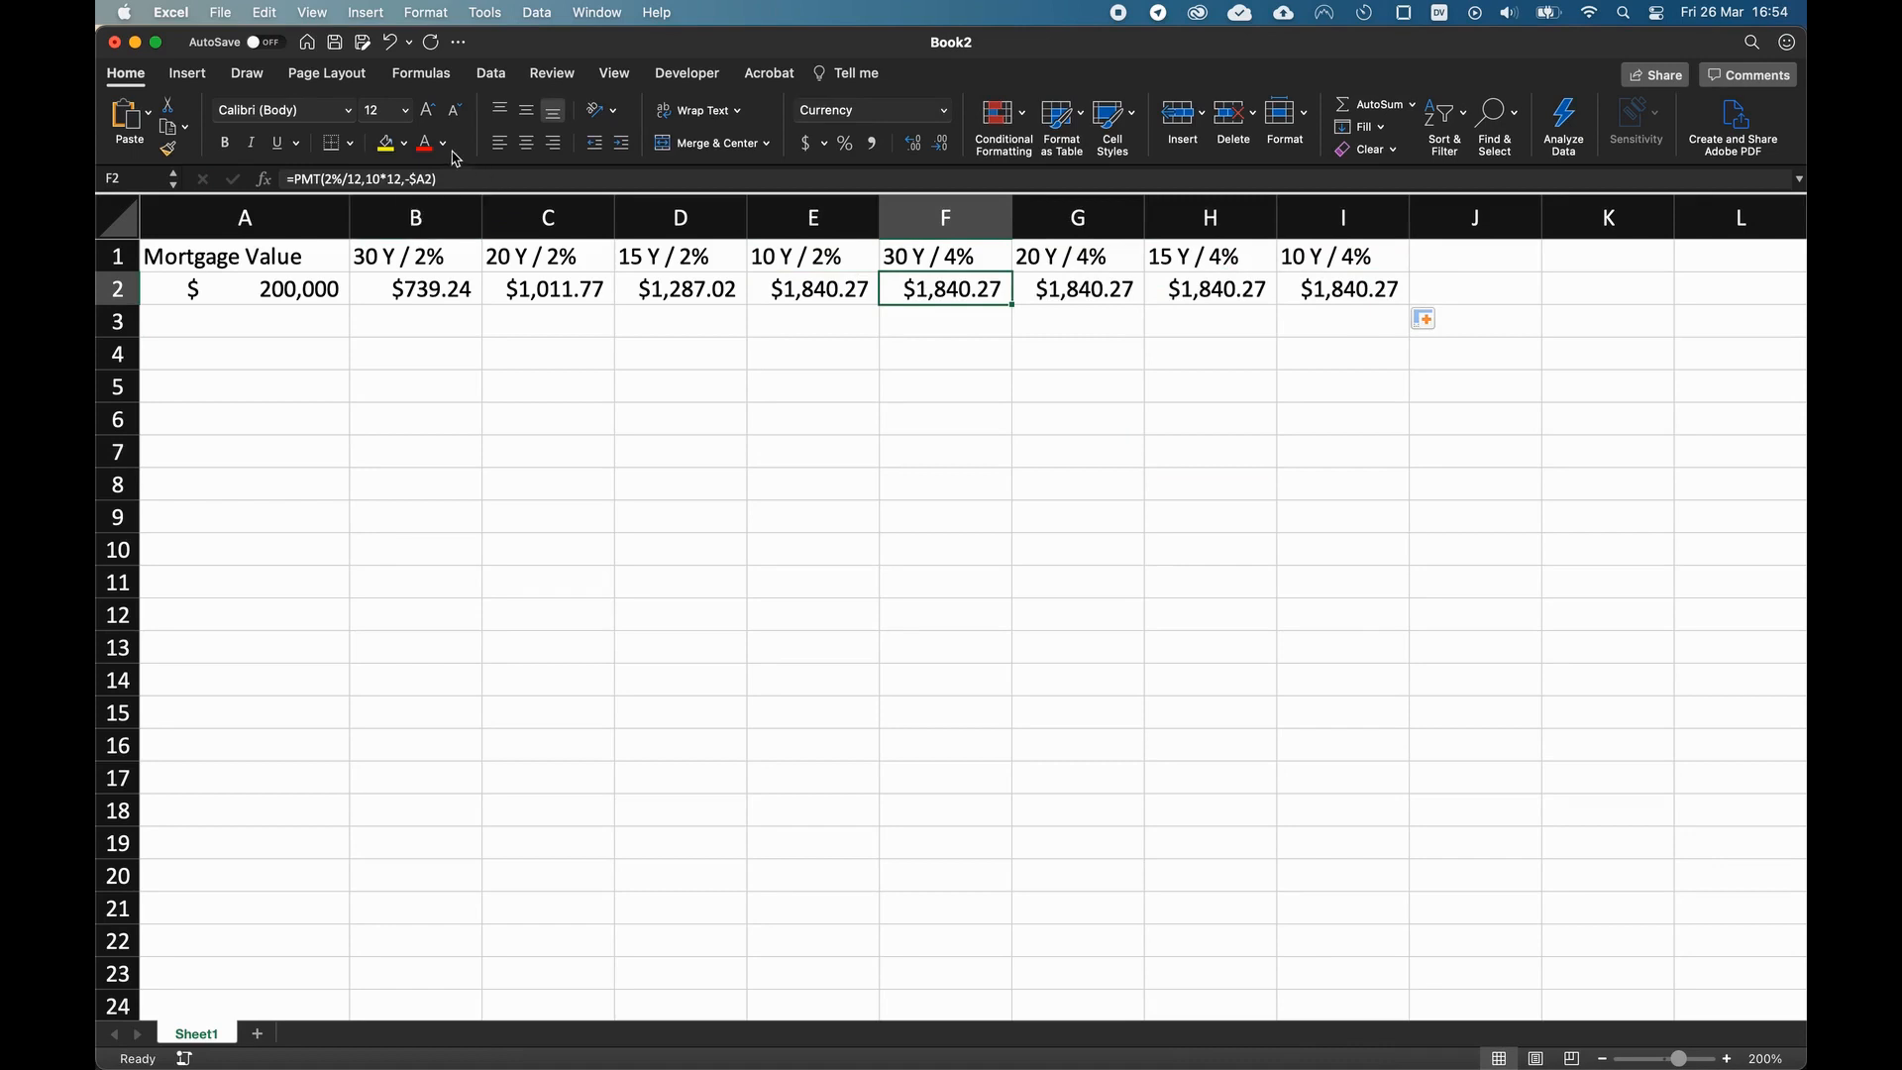
{"action": "left_click", "coordinate": [331, 180]}
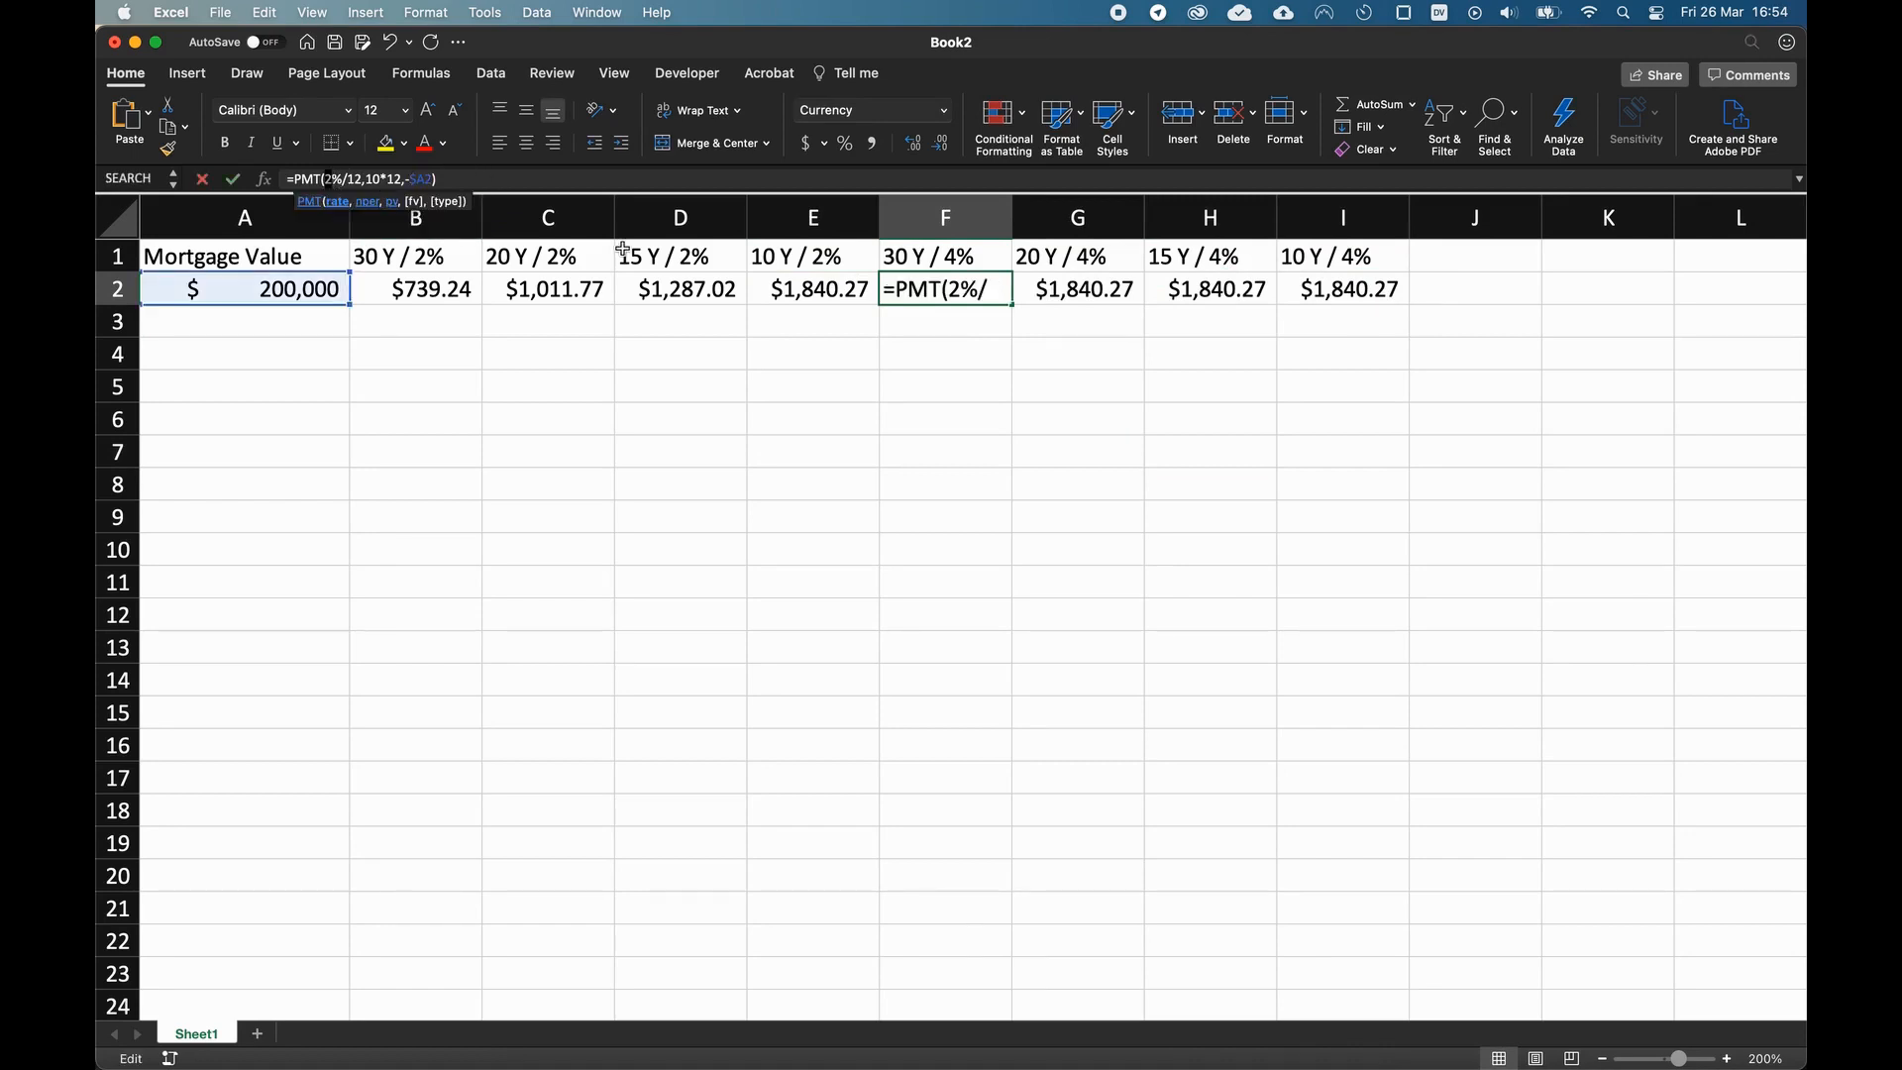
{"action": "key", "text": "BackSpace"}
{"action": "type", "text": "4"}
{"action": "key", "text": "Return"}
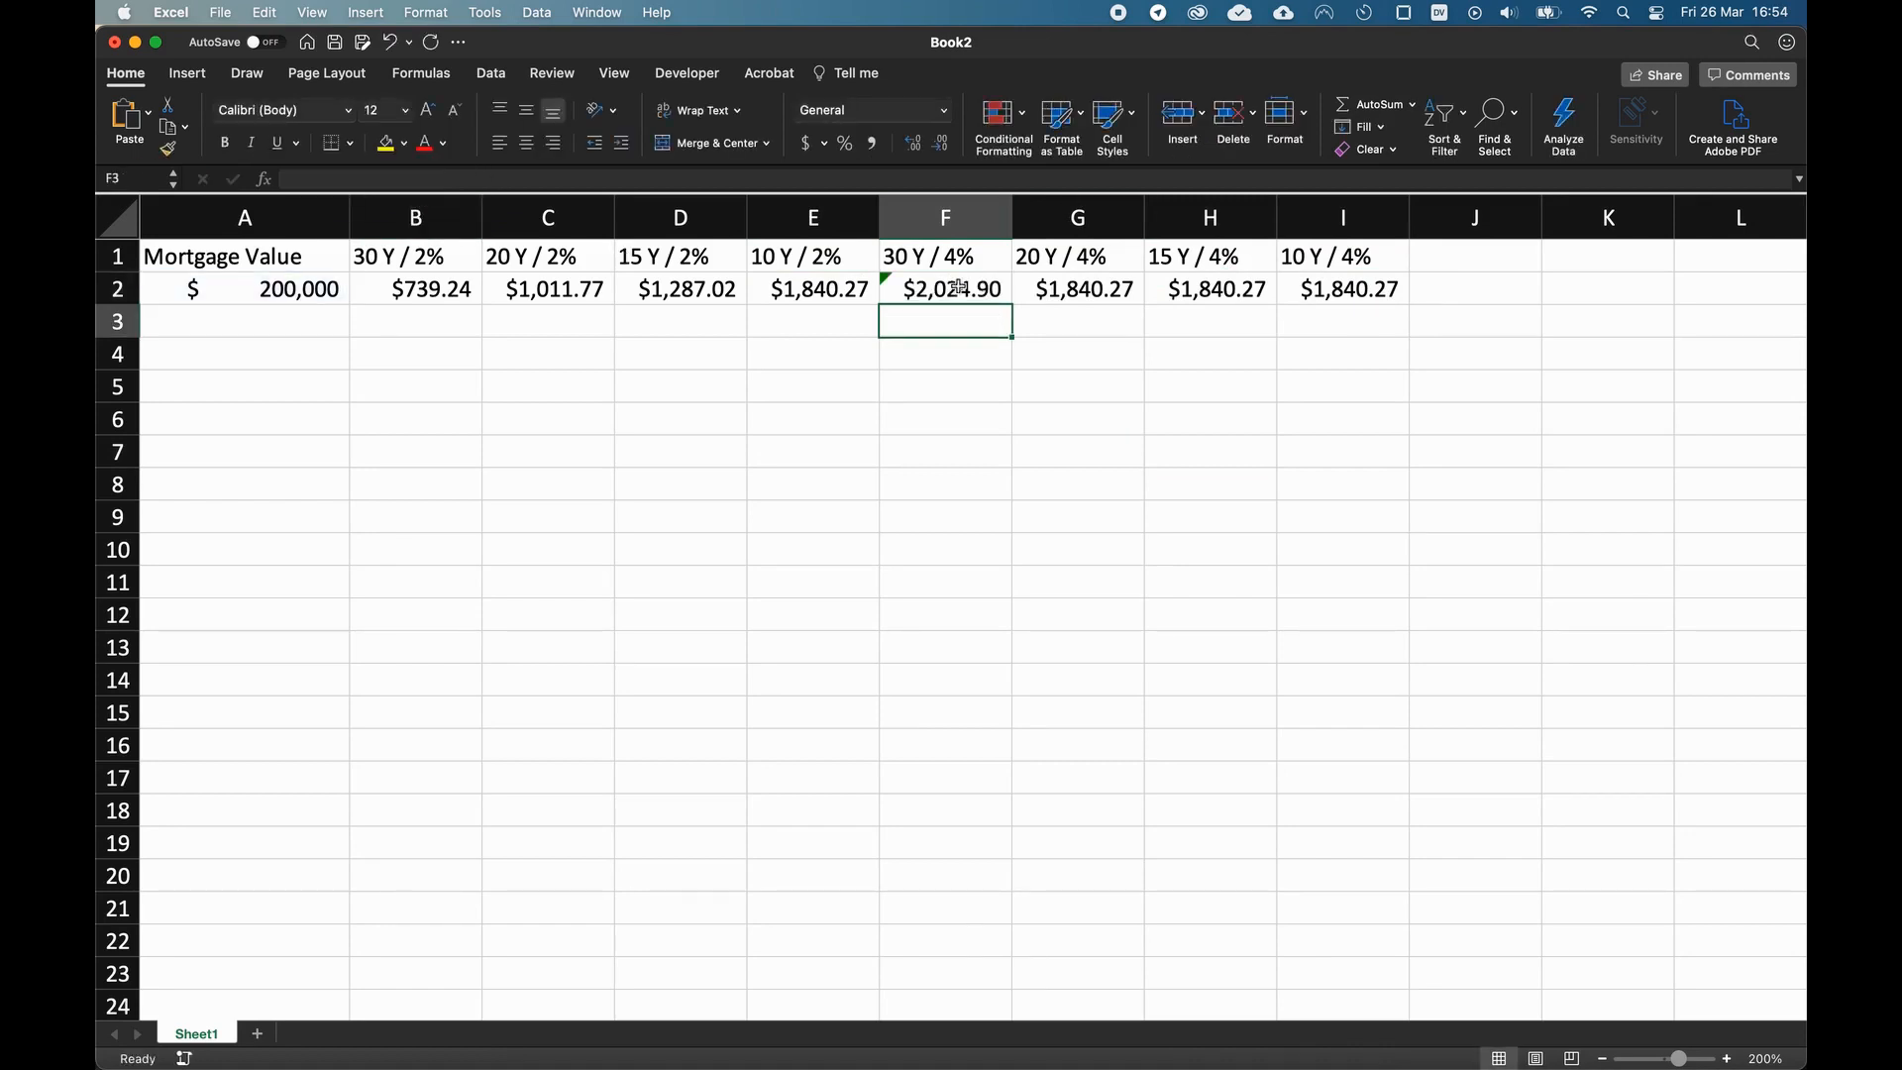
- Change the interest rate in G2's payment formula to 4%
{"action": "key", "text": "Up"}
{"action": "key", "text": "Right"}
{"action": "left_click", "coordinate": [354, 180]}
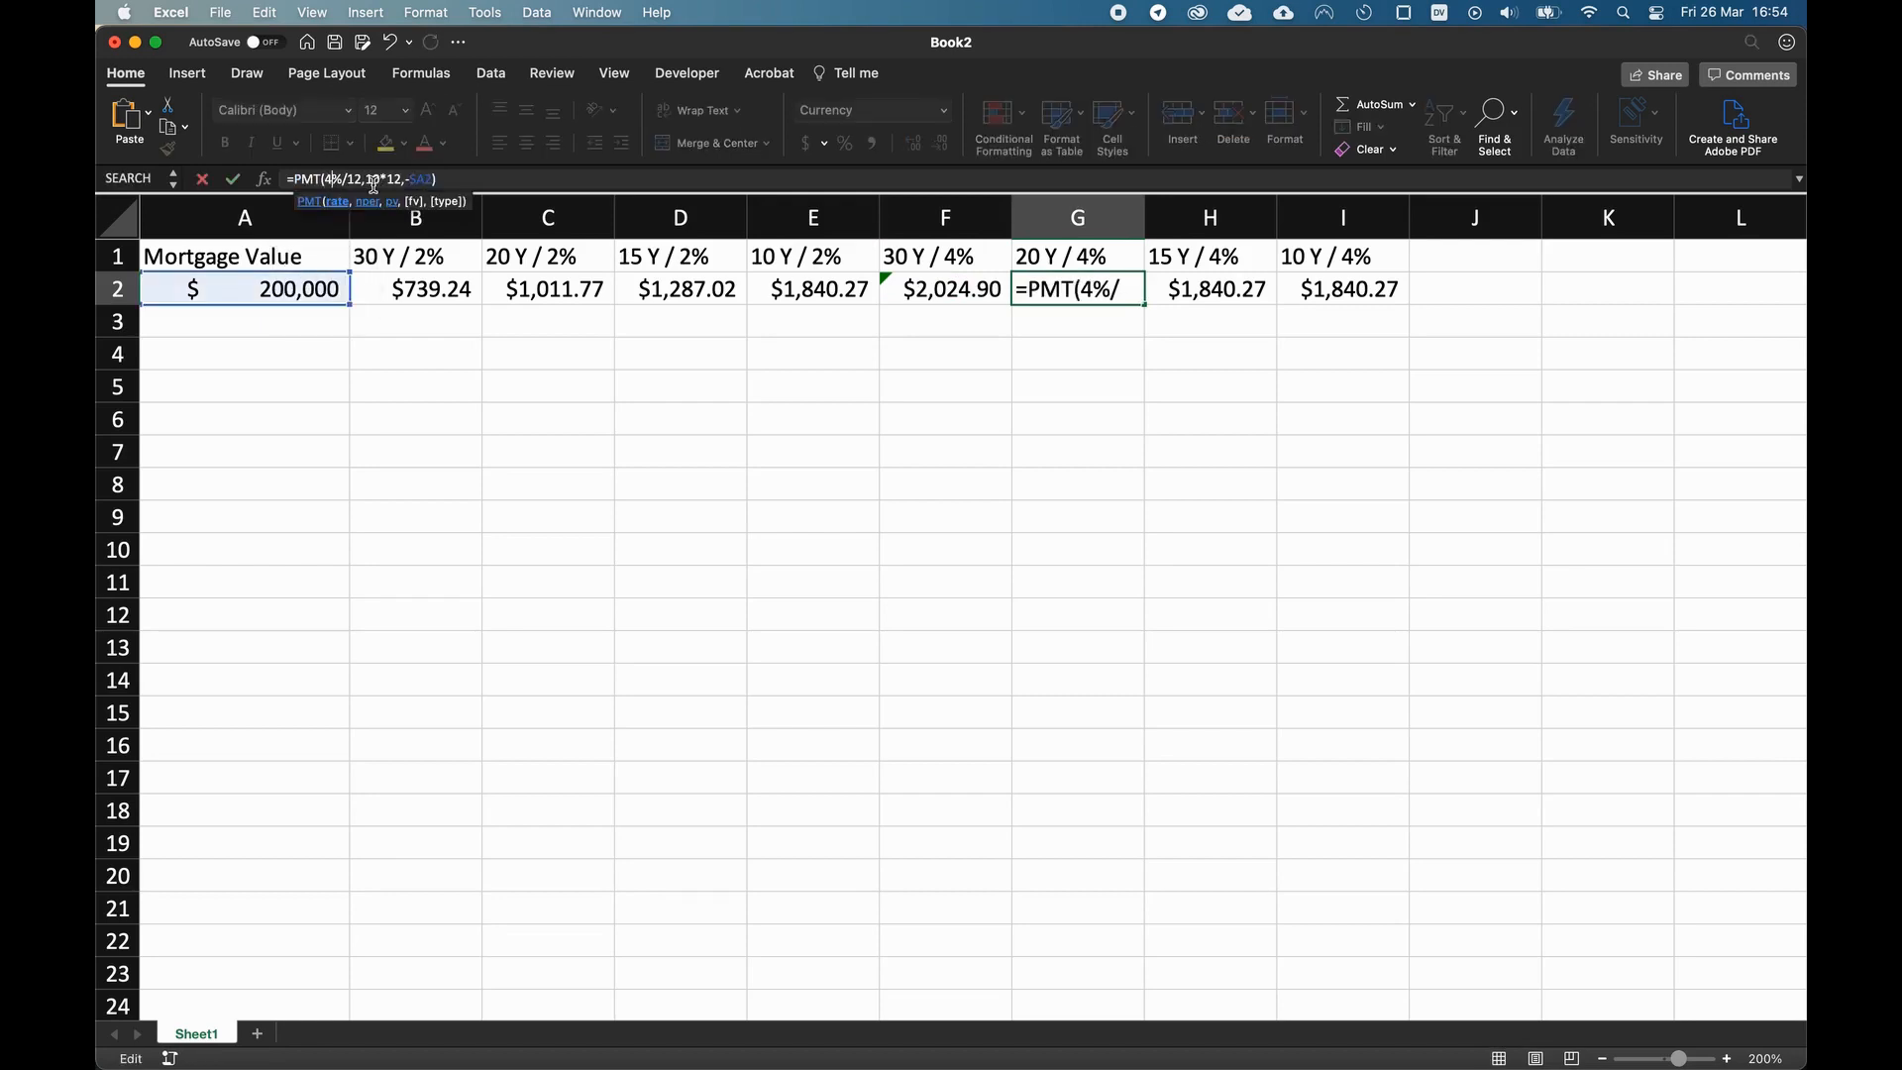
{"action": "key", "text": "Tab"}
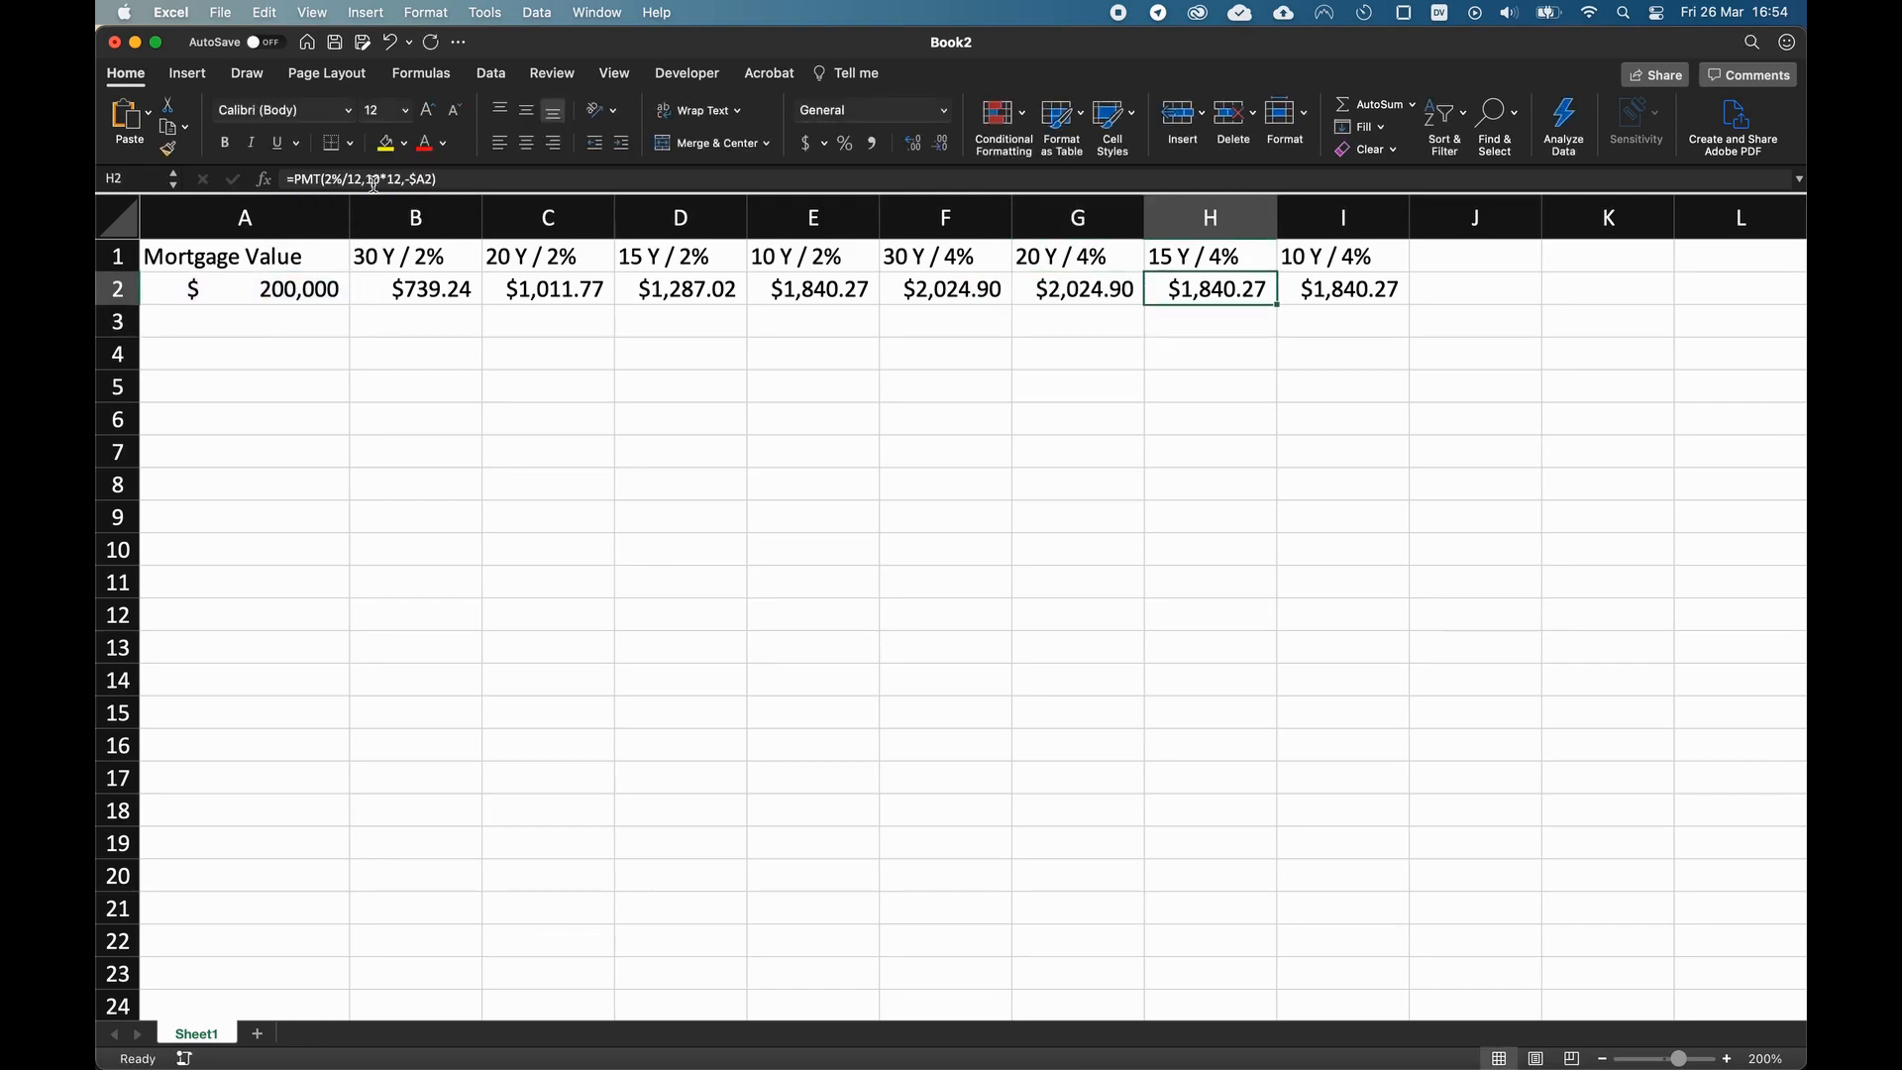
- Change the interest rate in H2's payment formula to 4%
{"action": "left_click", "coordinate": [332, 180]}
{"action": "key", "text": "BackSpace"}
{"action": "type", "text": "4"}
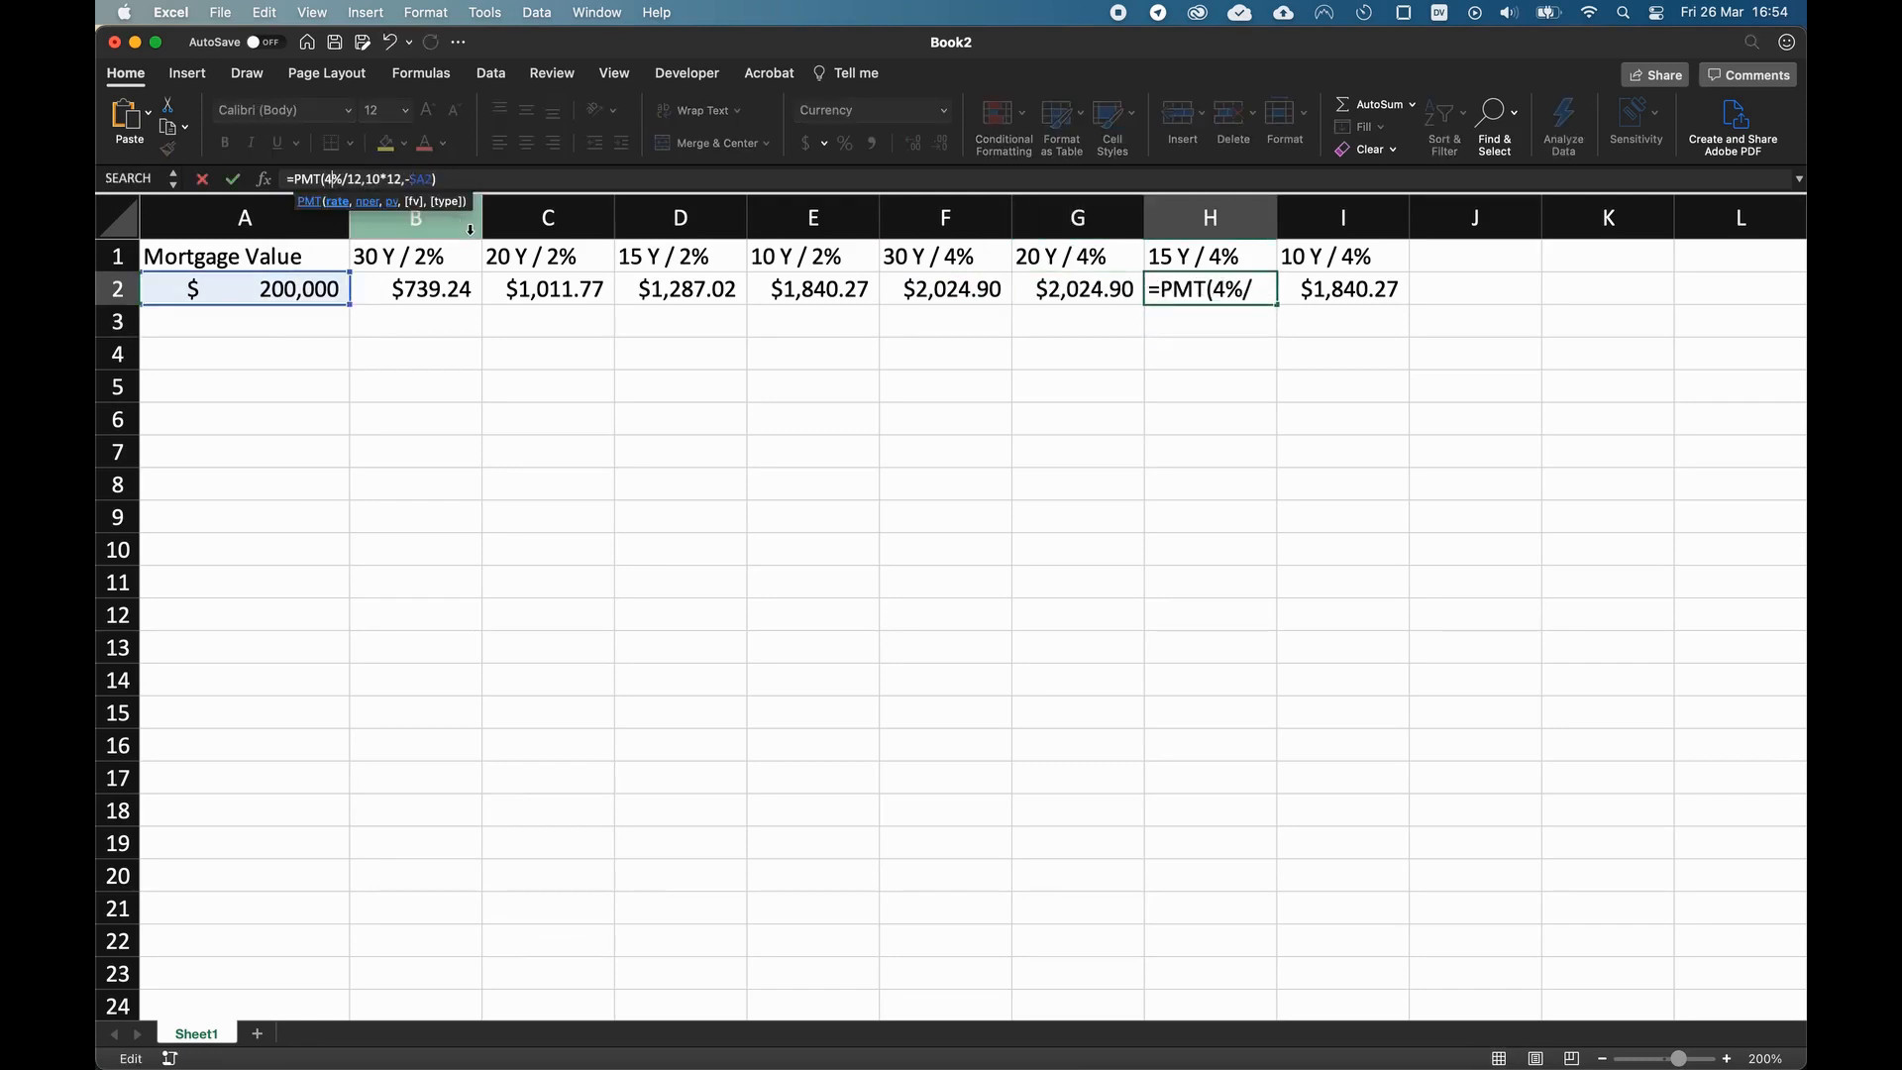
{"action": "key", "text": "Return"}
- Change the interest rate in I2's payment formula to 4%, giving =PMT(4%/12,10*12,-$A2)
{"action": "left_click", "coordinate": [1321, 302]}
{"action": "left_click", "coordinate": [334, 179]}
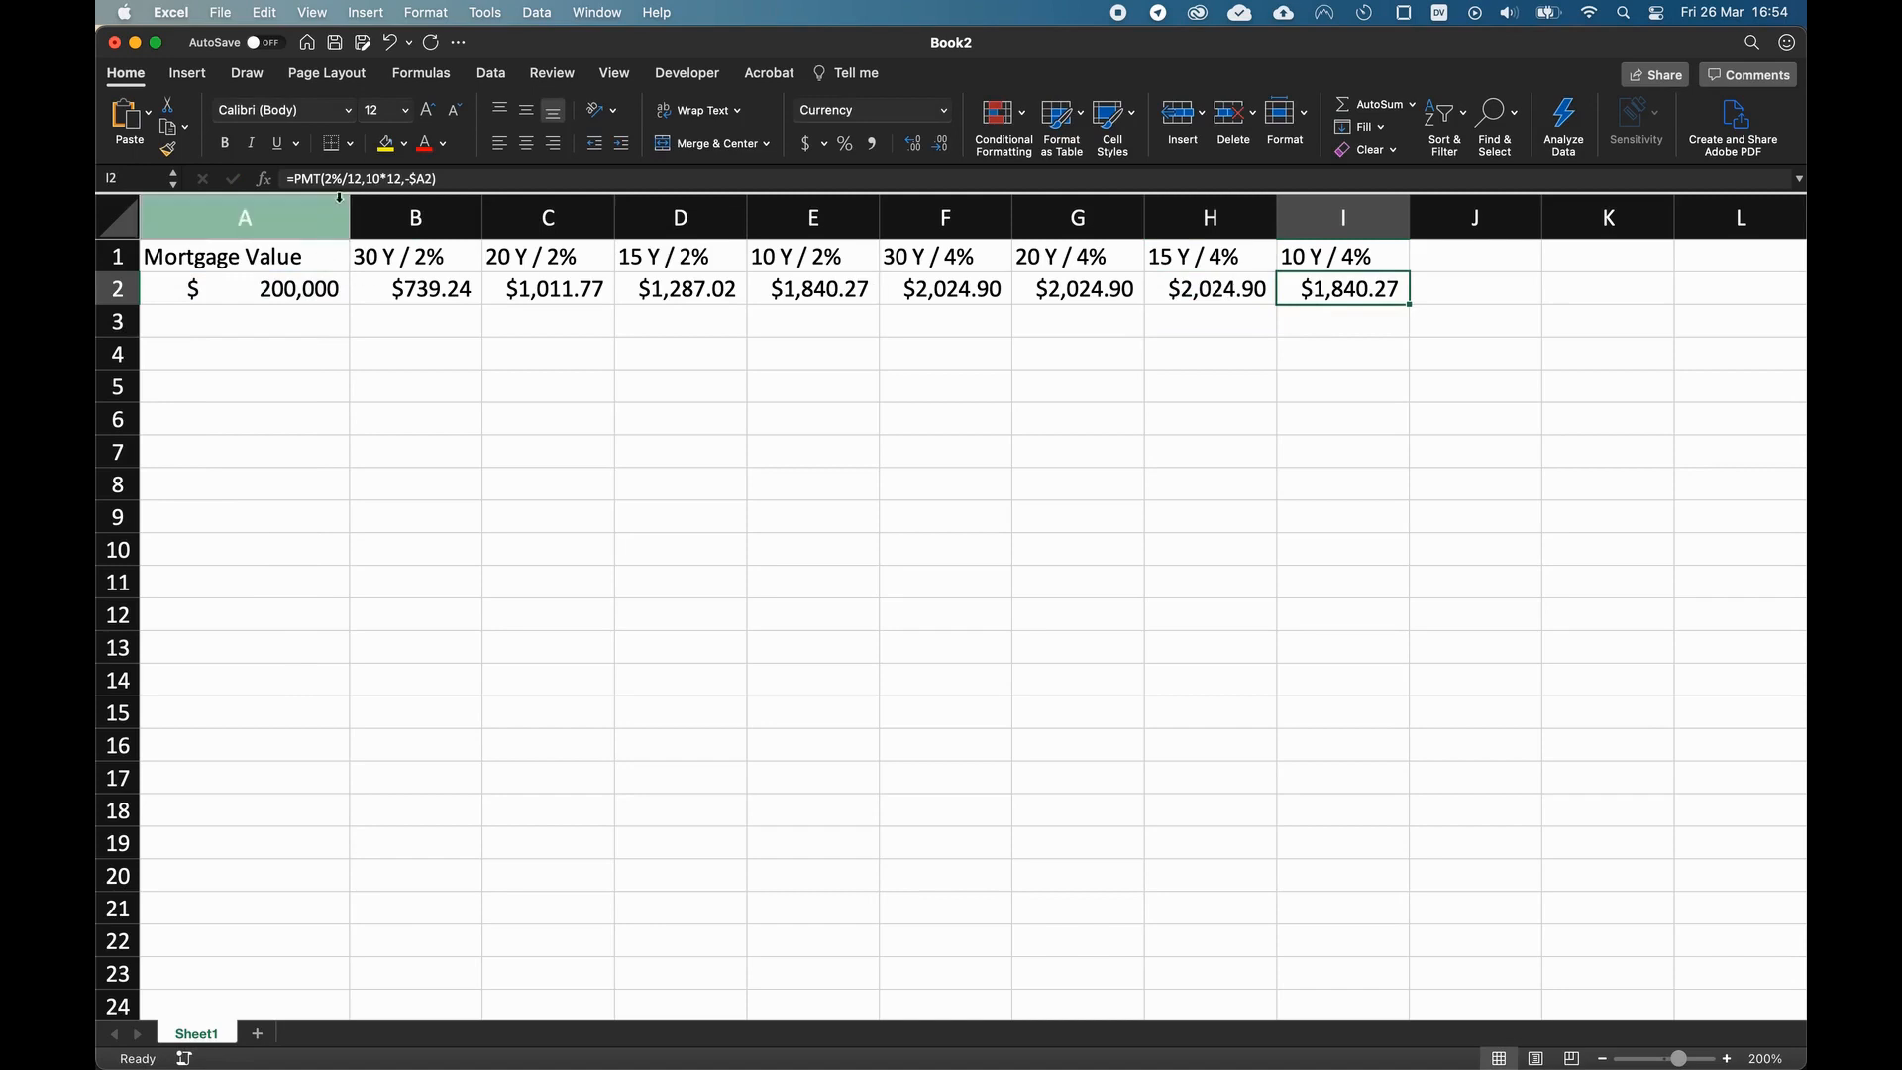
{"action": "key", "text": "BackSpace"}
{"action": "type", "text": "4"}
{"action": "key", "text": "Return"}
{"action": "left_click", "coordinate": [911, 582]}
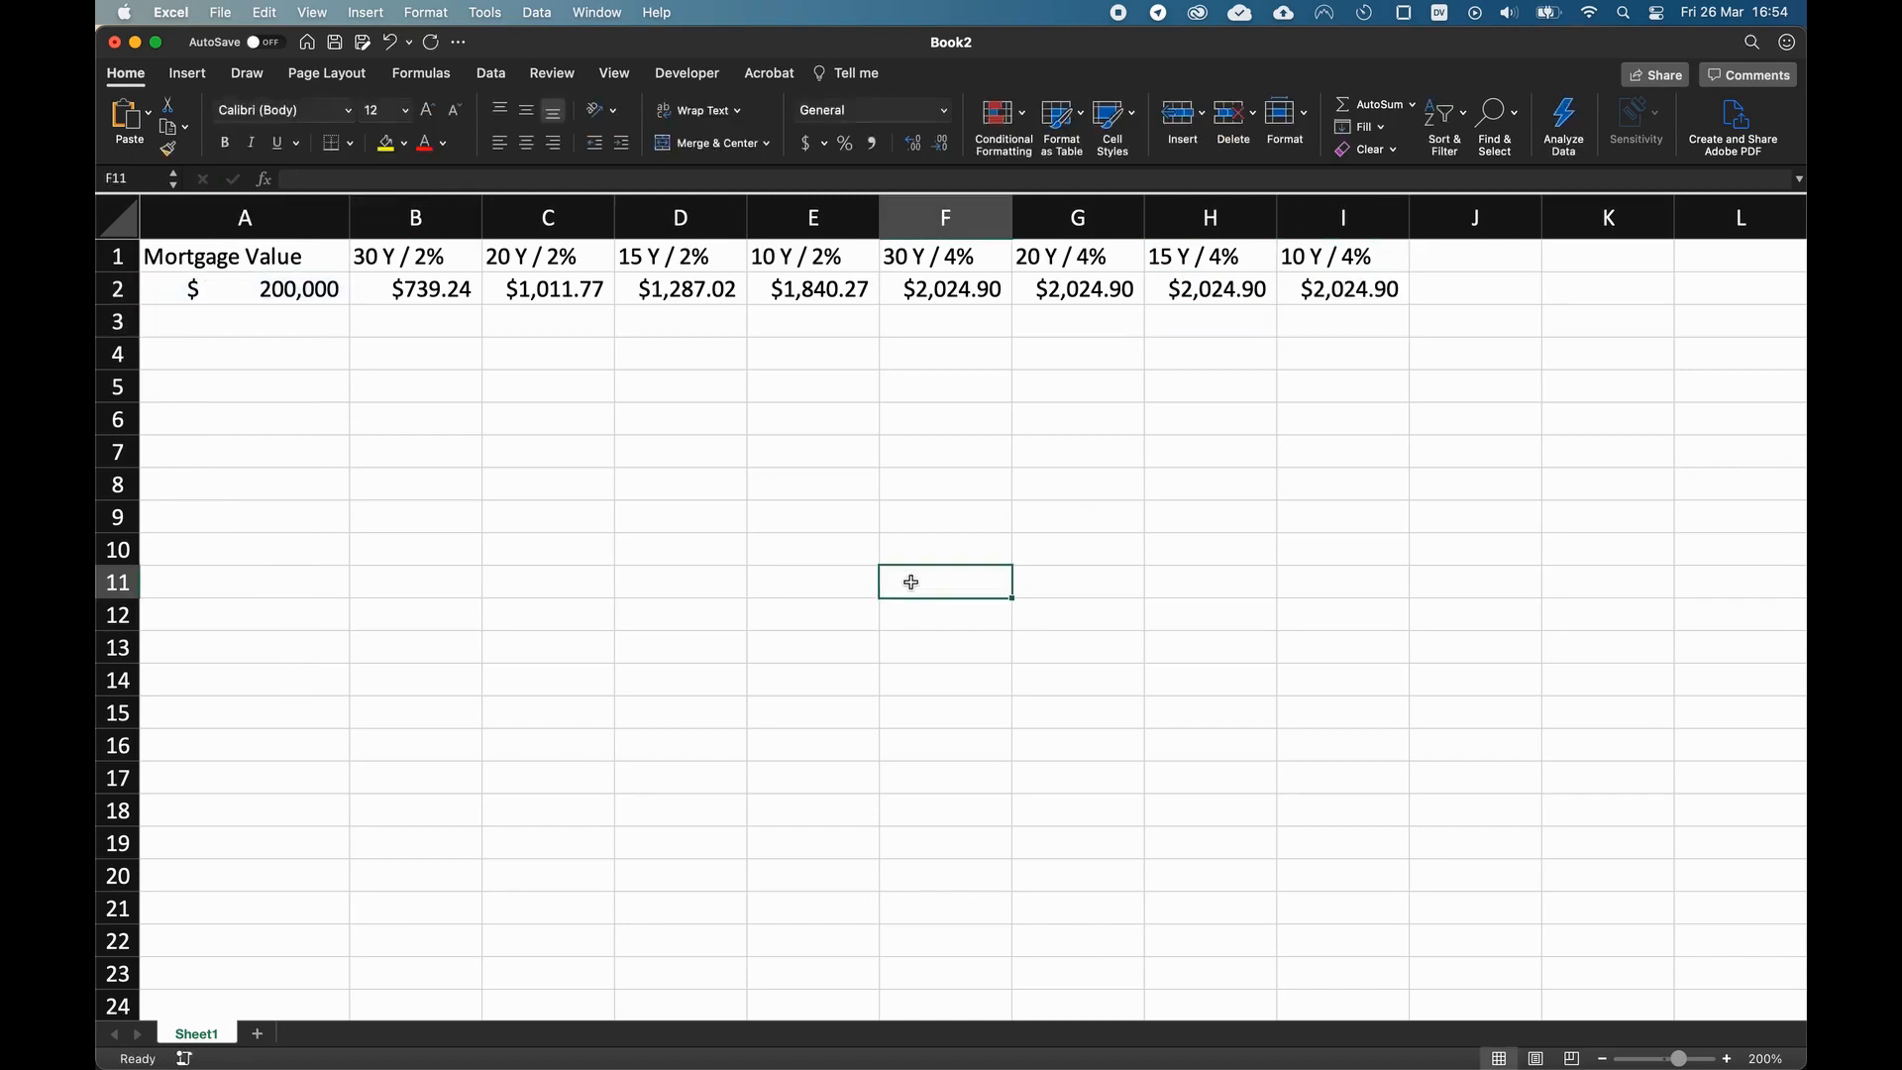
- Change the term in F2's payment formula to 30 years, giving =PMT(4%/12,30*12,-$A2)
{"action": "left_click", "coordinate": [988, 296]}
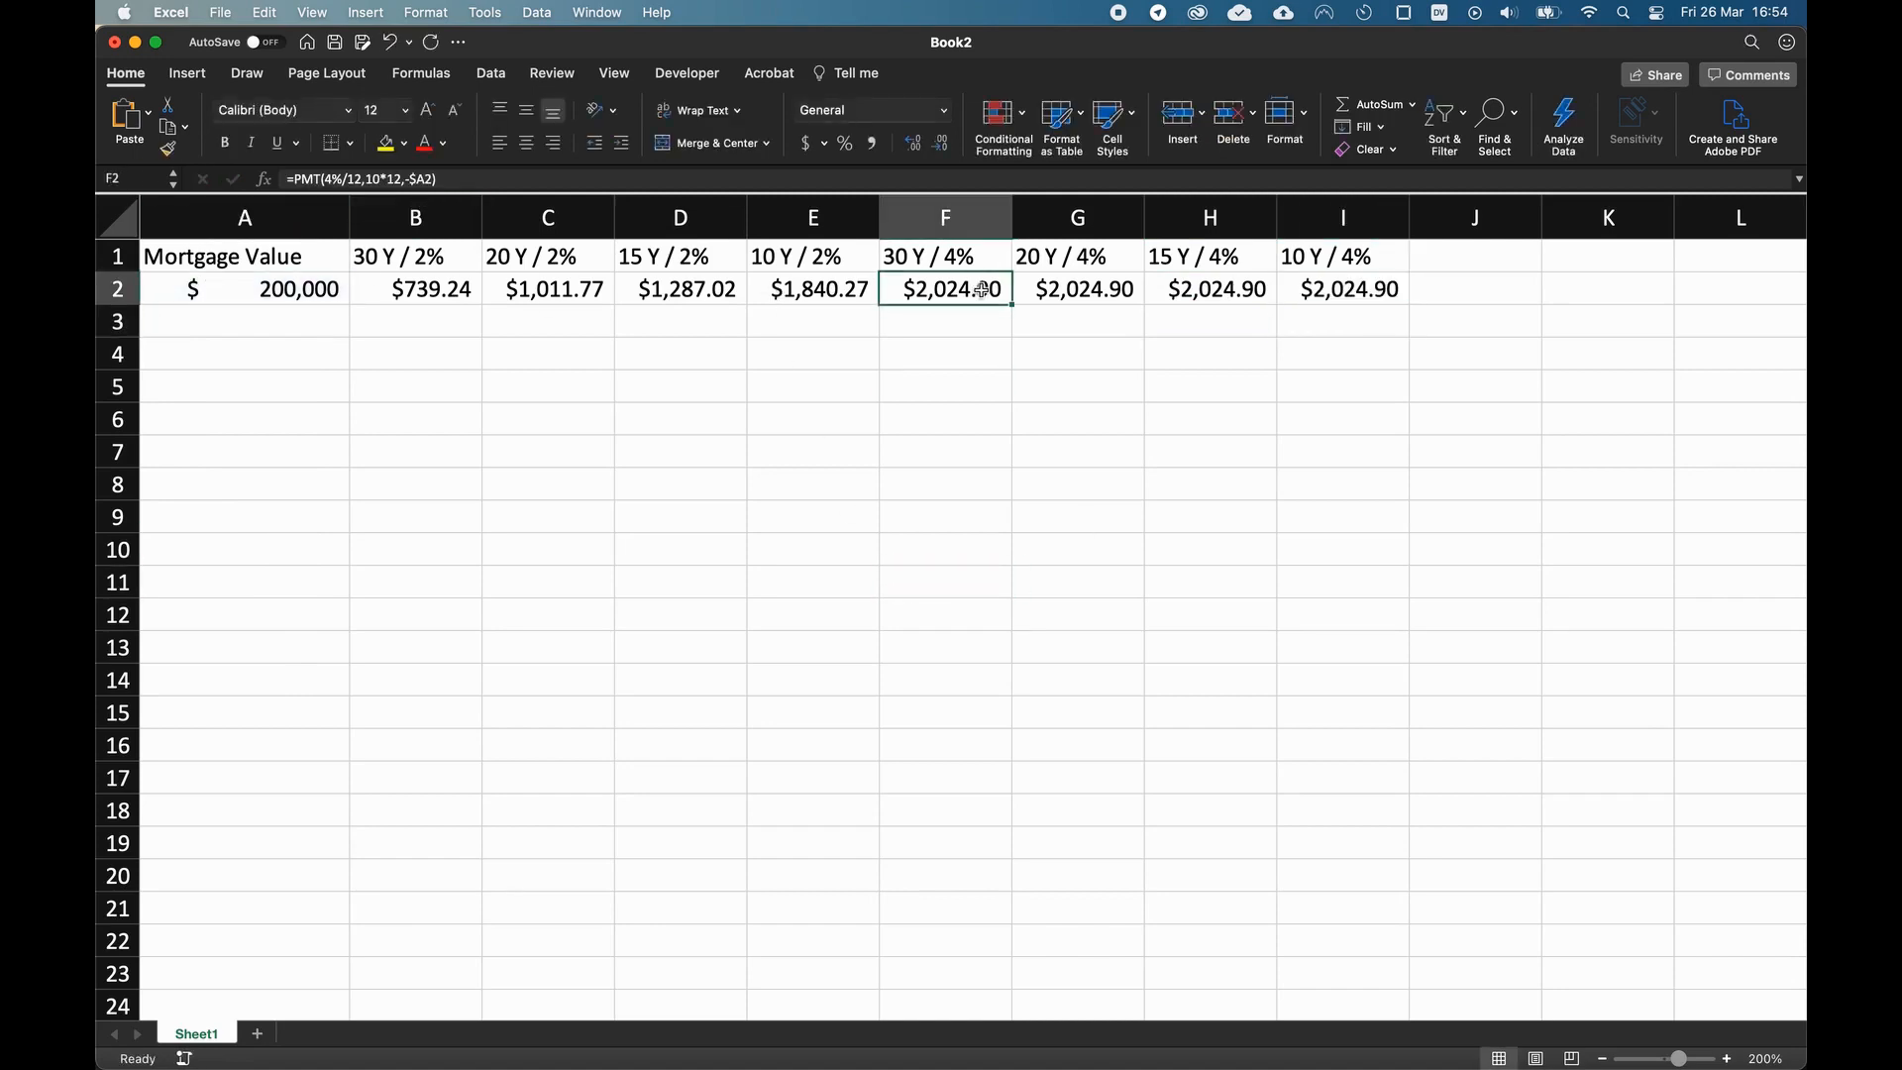
{"action": "left_click", "coordinate": [1068, 296]}
{"action": "left_click", "coordinate": [943, 295]}
{"action": "double_click", "coordinate": [374, 182]}
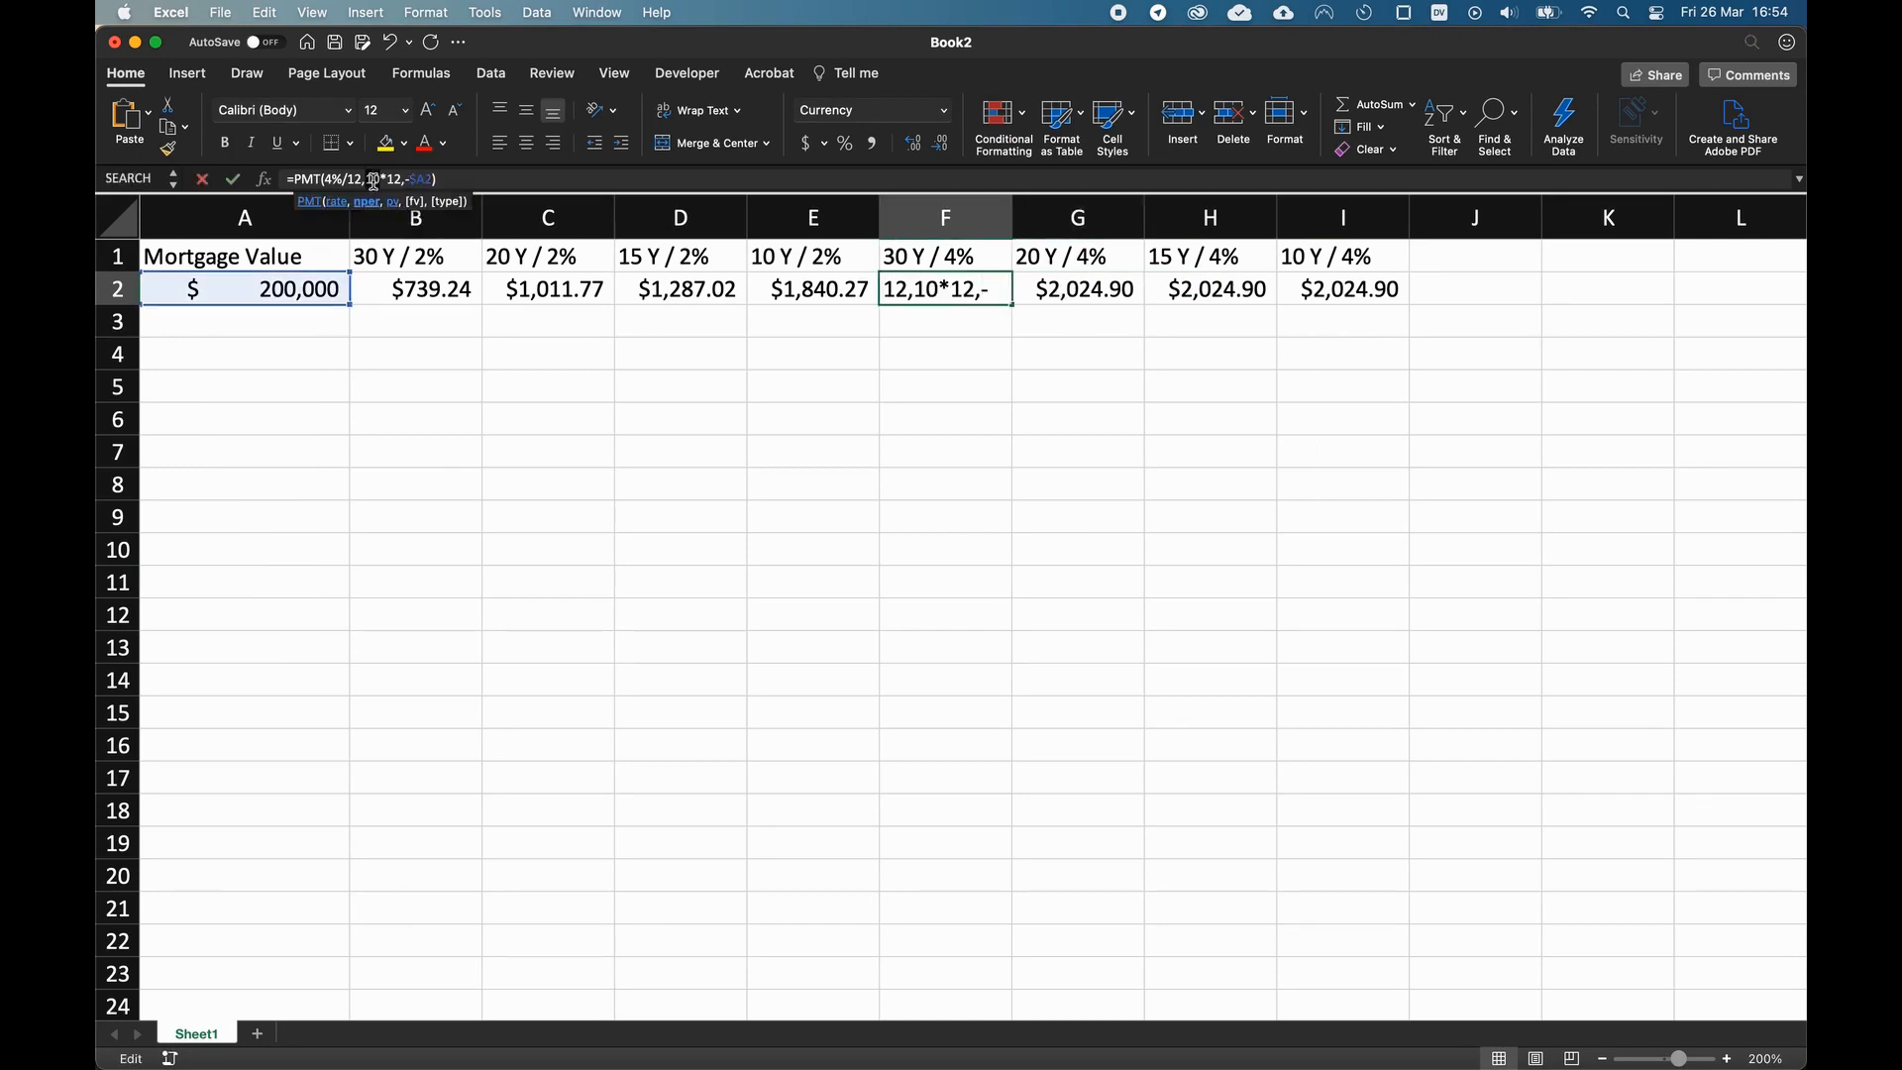
{"action": "type", "text": "30"}
{"action": "key", "text": "ctrl+Return"}
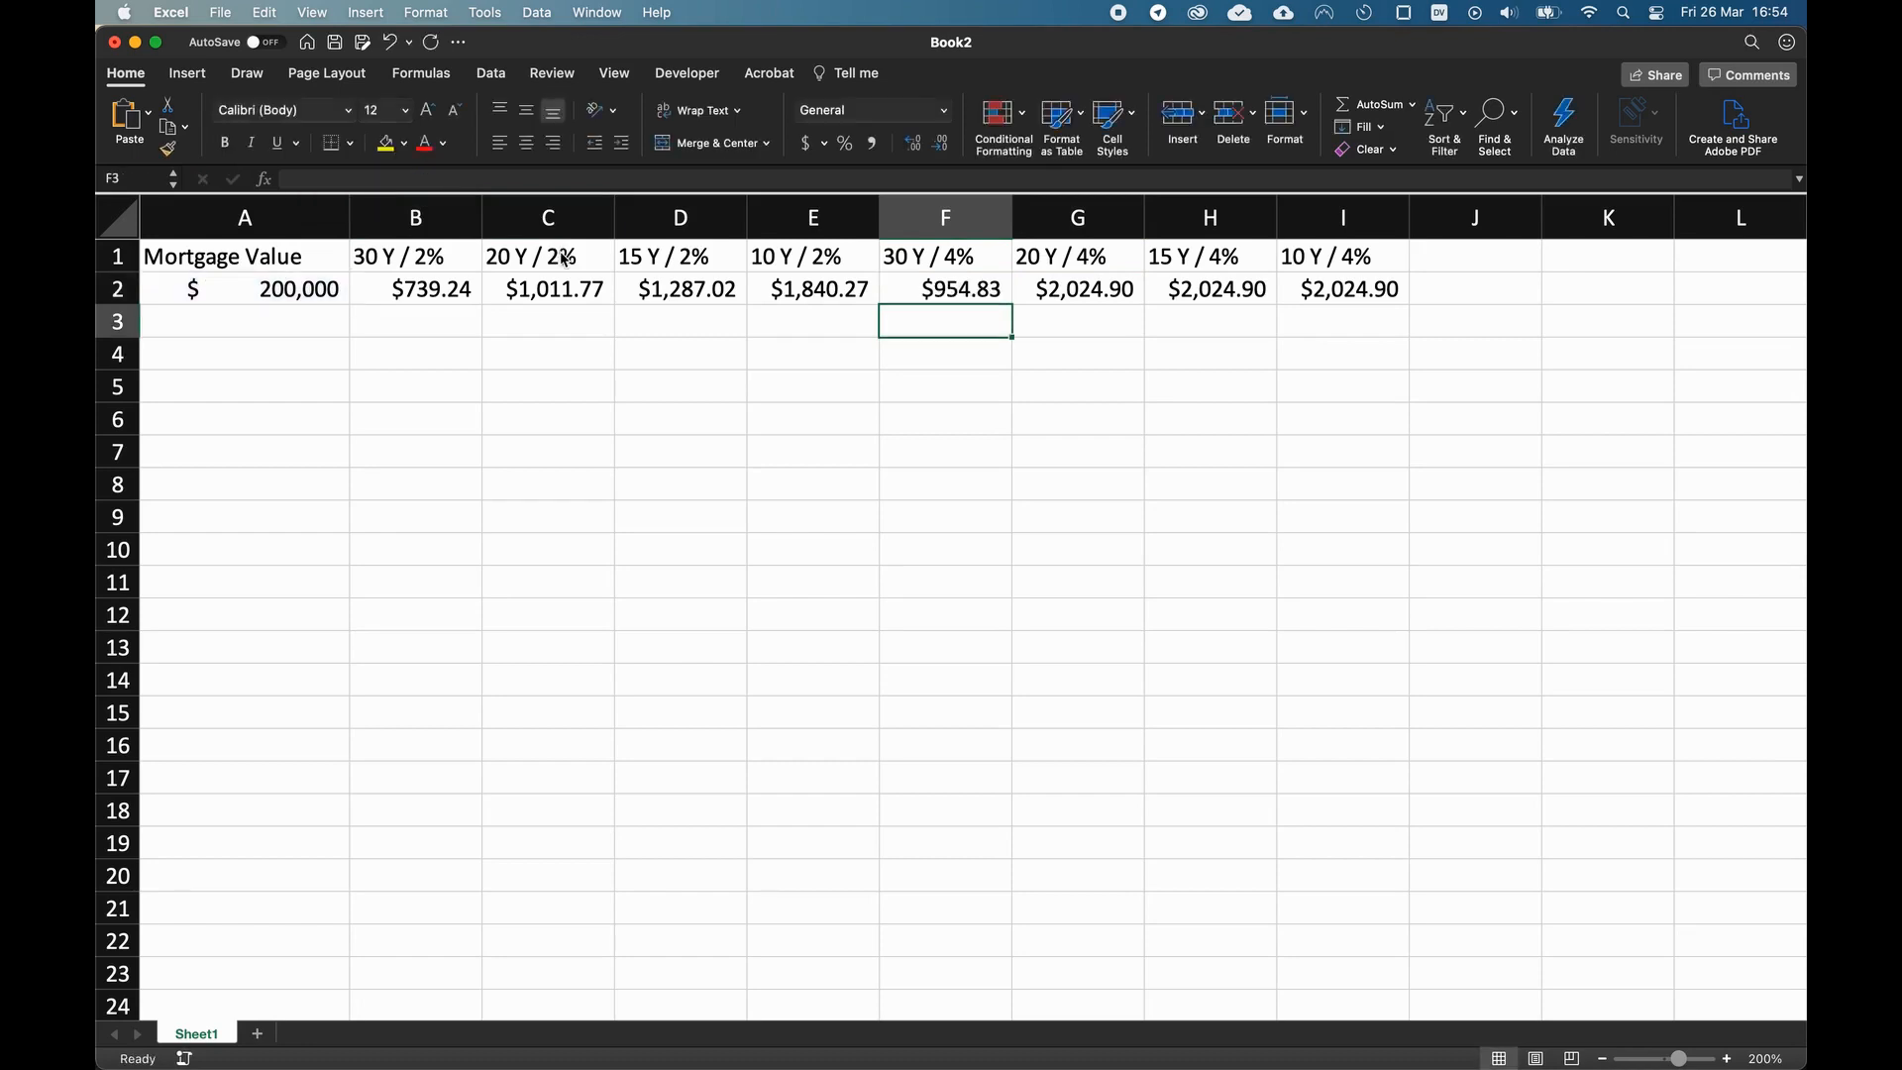
- Change the term in G2's payment formula to 20 years, giving =PMT(4%/12,20*12,-$A2)
{"action": "left_click", "coordinate": [1071, 297]}
{"action": "double_click", "coordinate": [371, 179]}
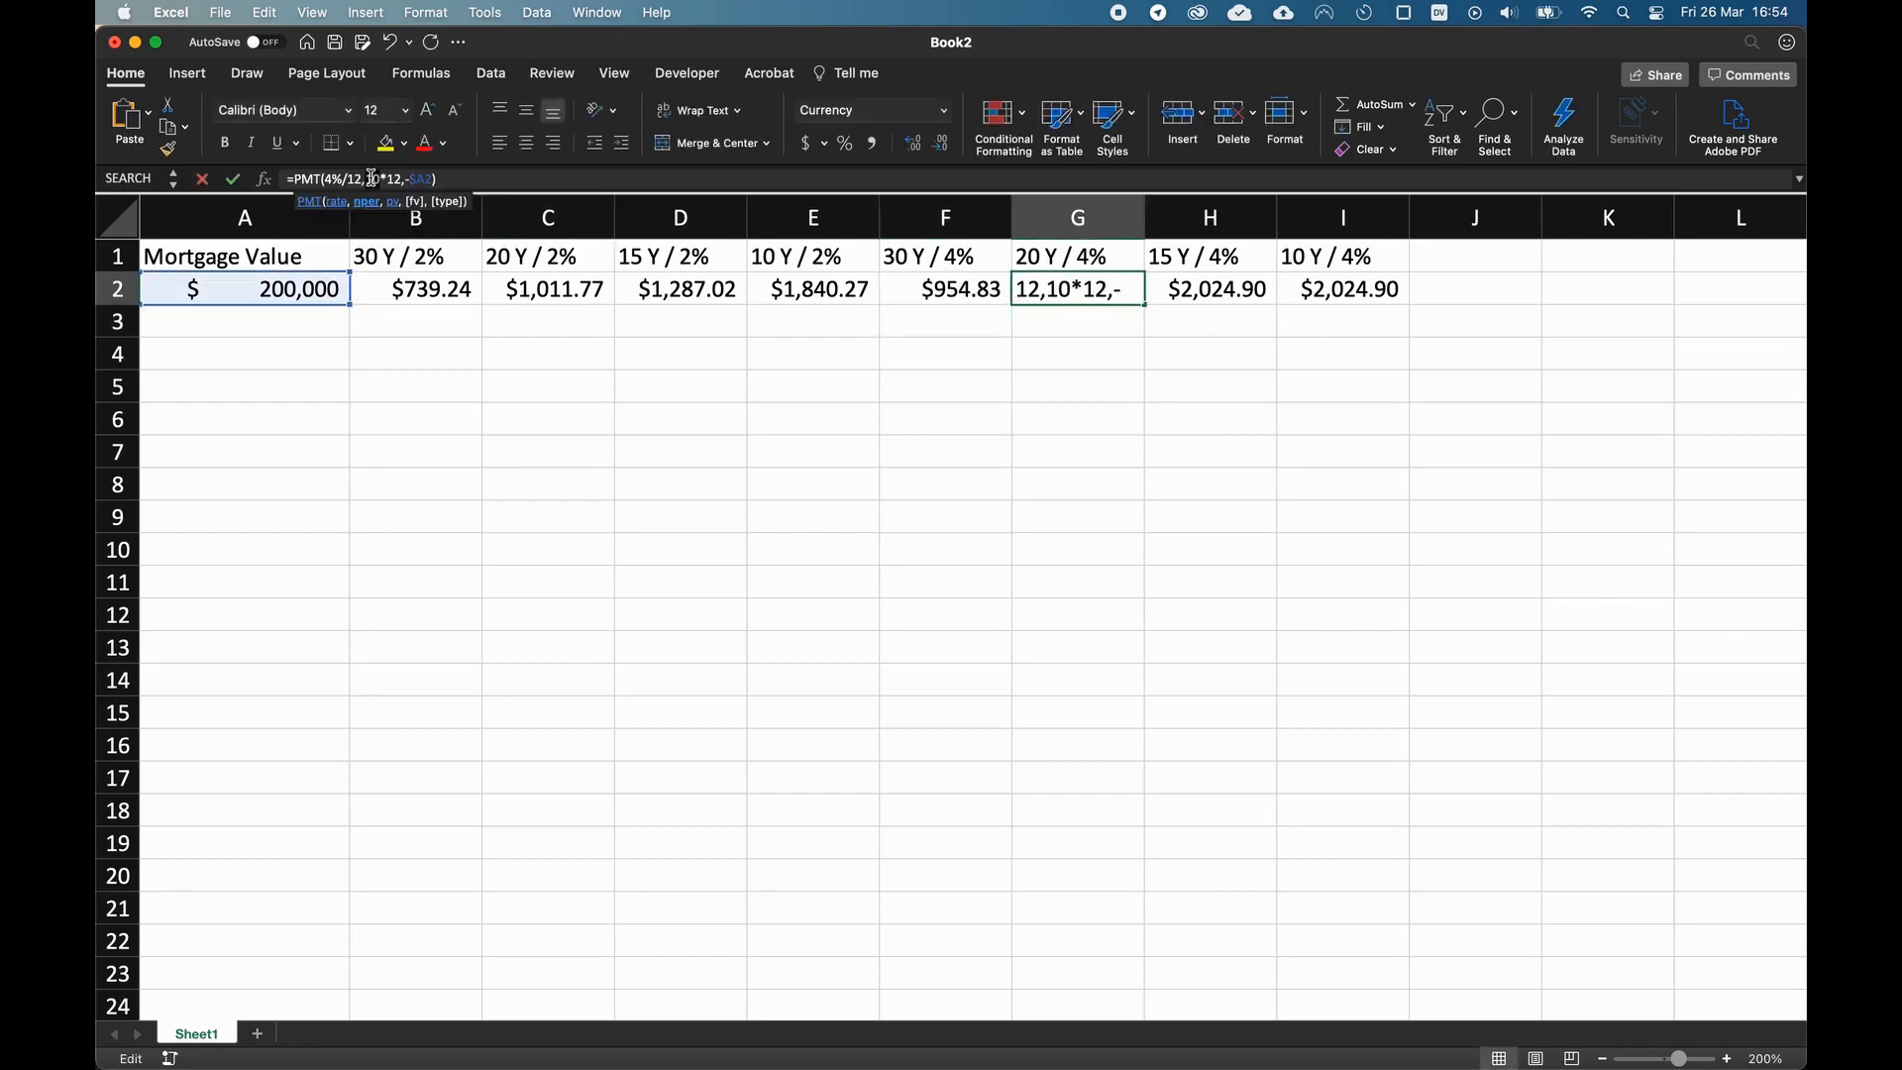
{"action": "type", "text": "20"}
{"action": "key", "text": "ctrl+Return"}
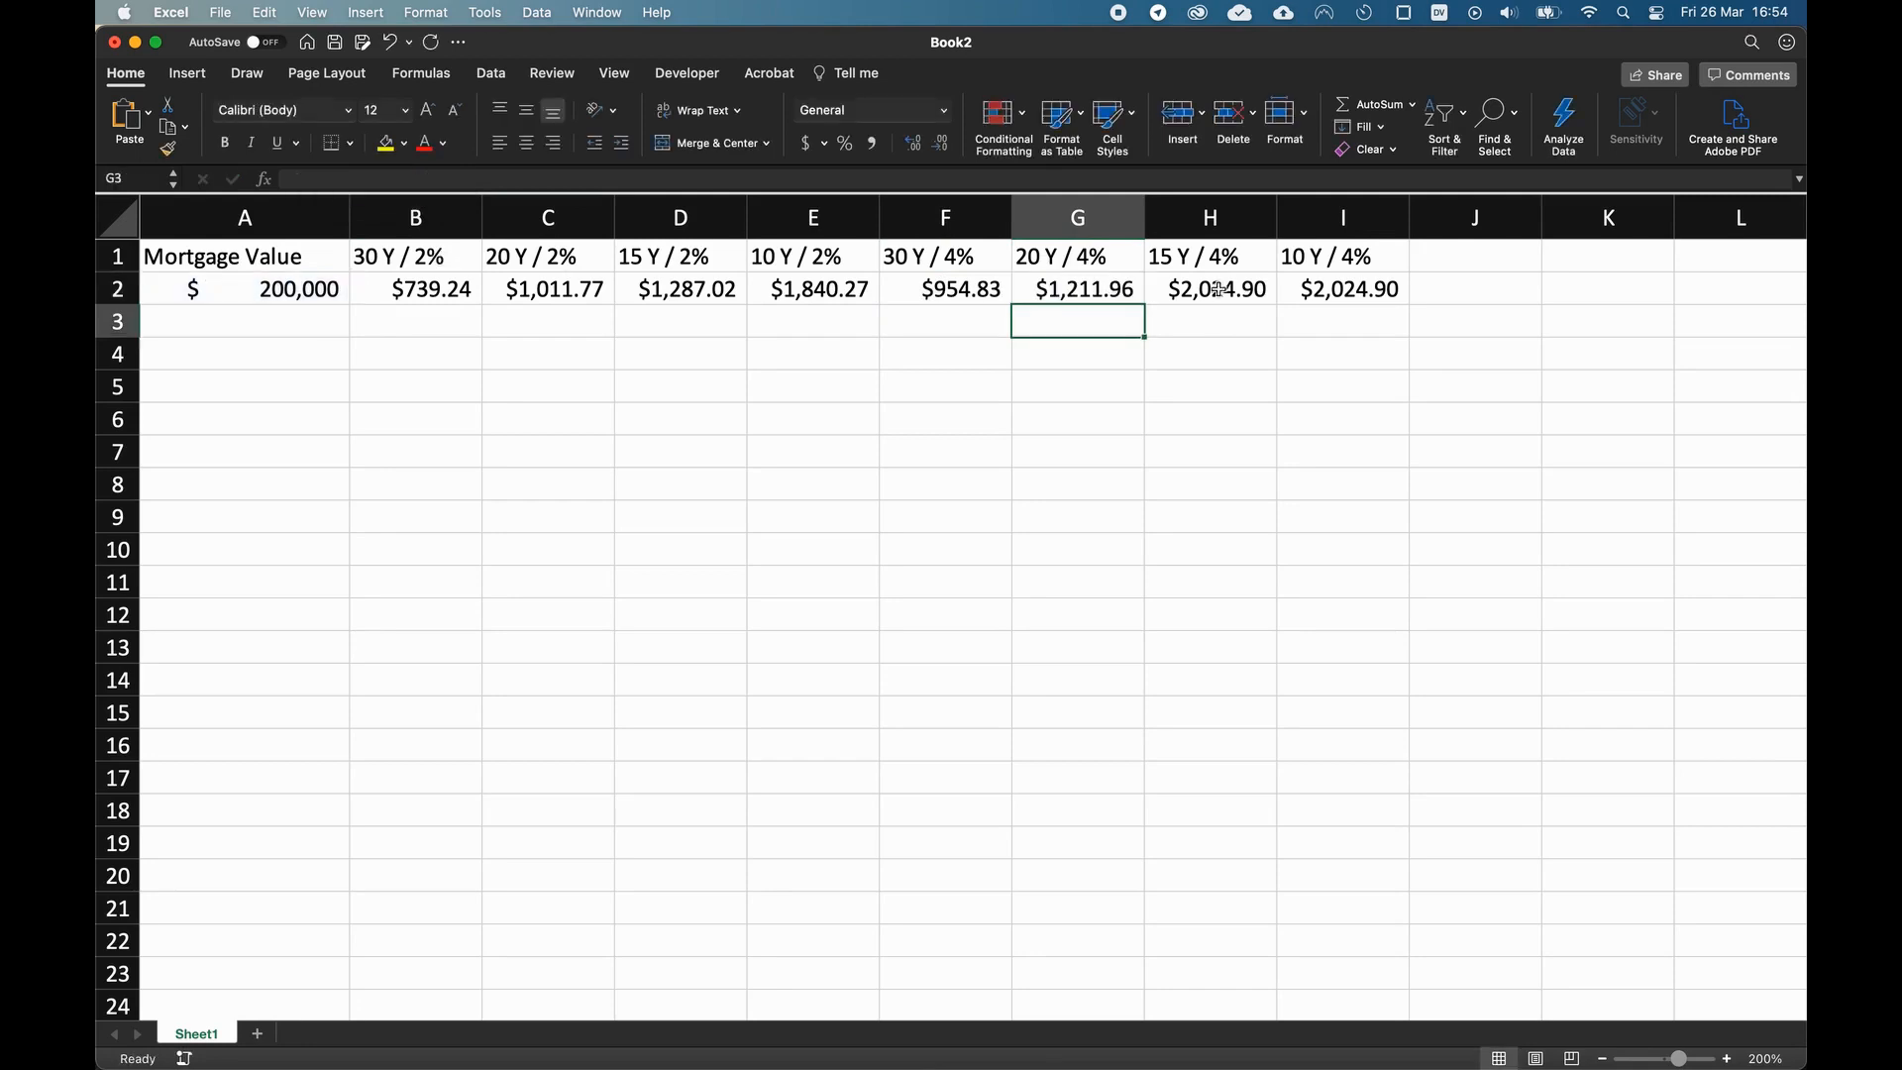
- Change the term in H2's payment formula to 15 years, giving =PMT(4%/12,15*12,-$A2)
{"action": "key", "text": "Right"}
{"action": "double_click", "coordinate": [374, 179]}
{"action": "type", "text": "15"}
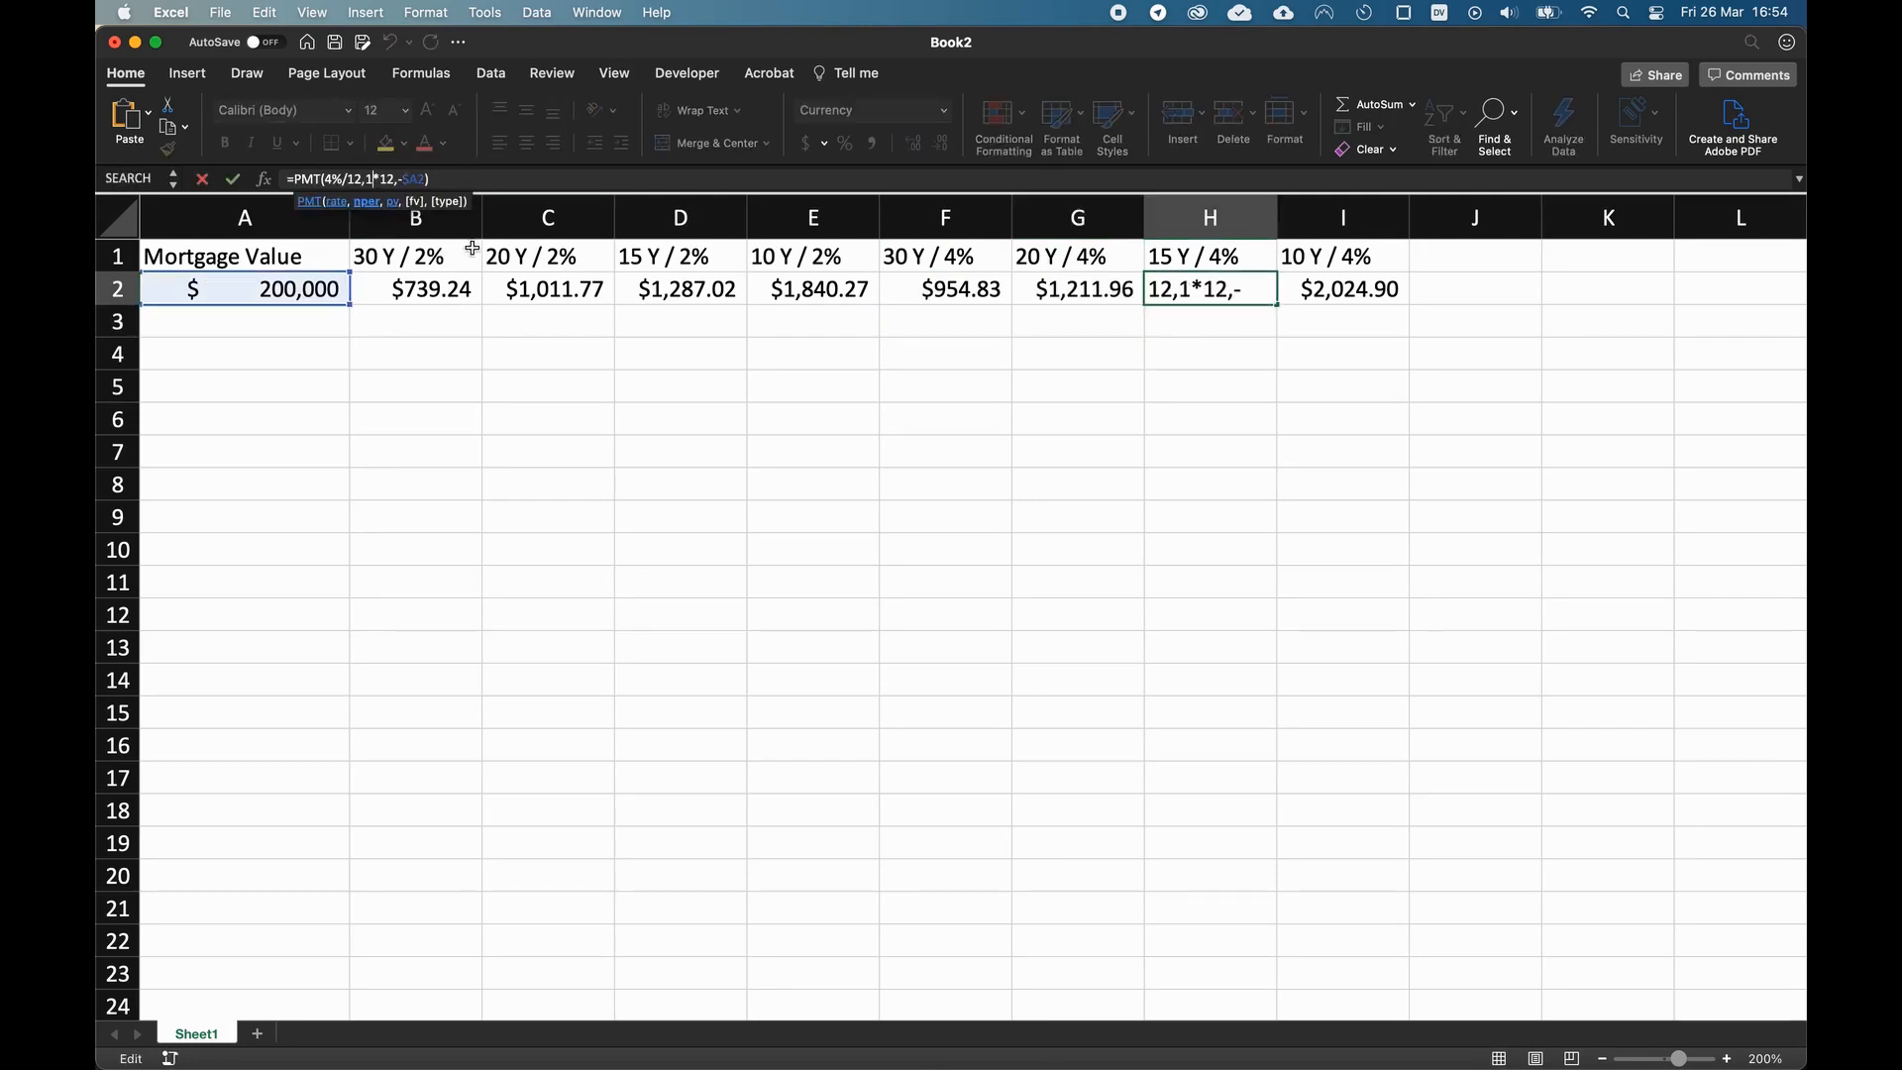
{"action": "left_click", "coordinate": [1334, 287]}
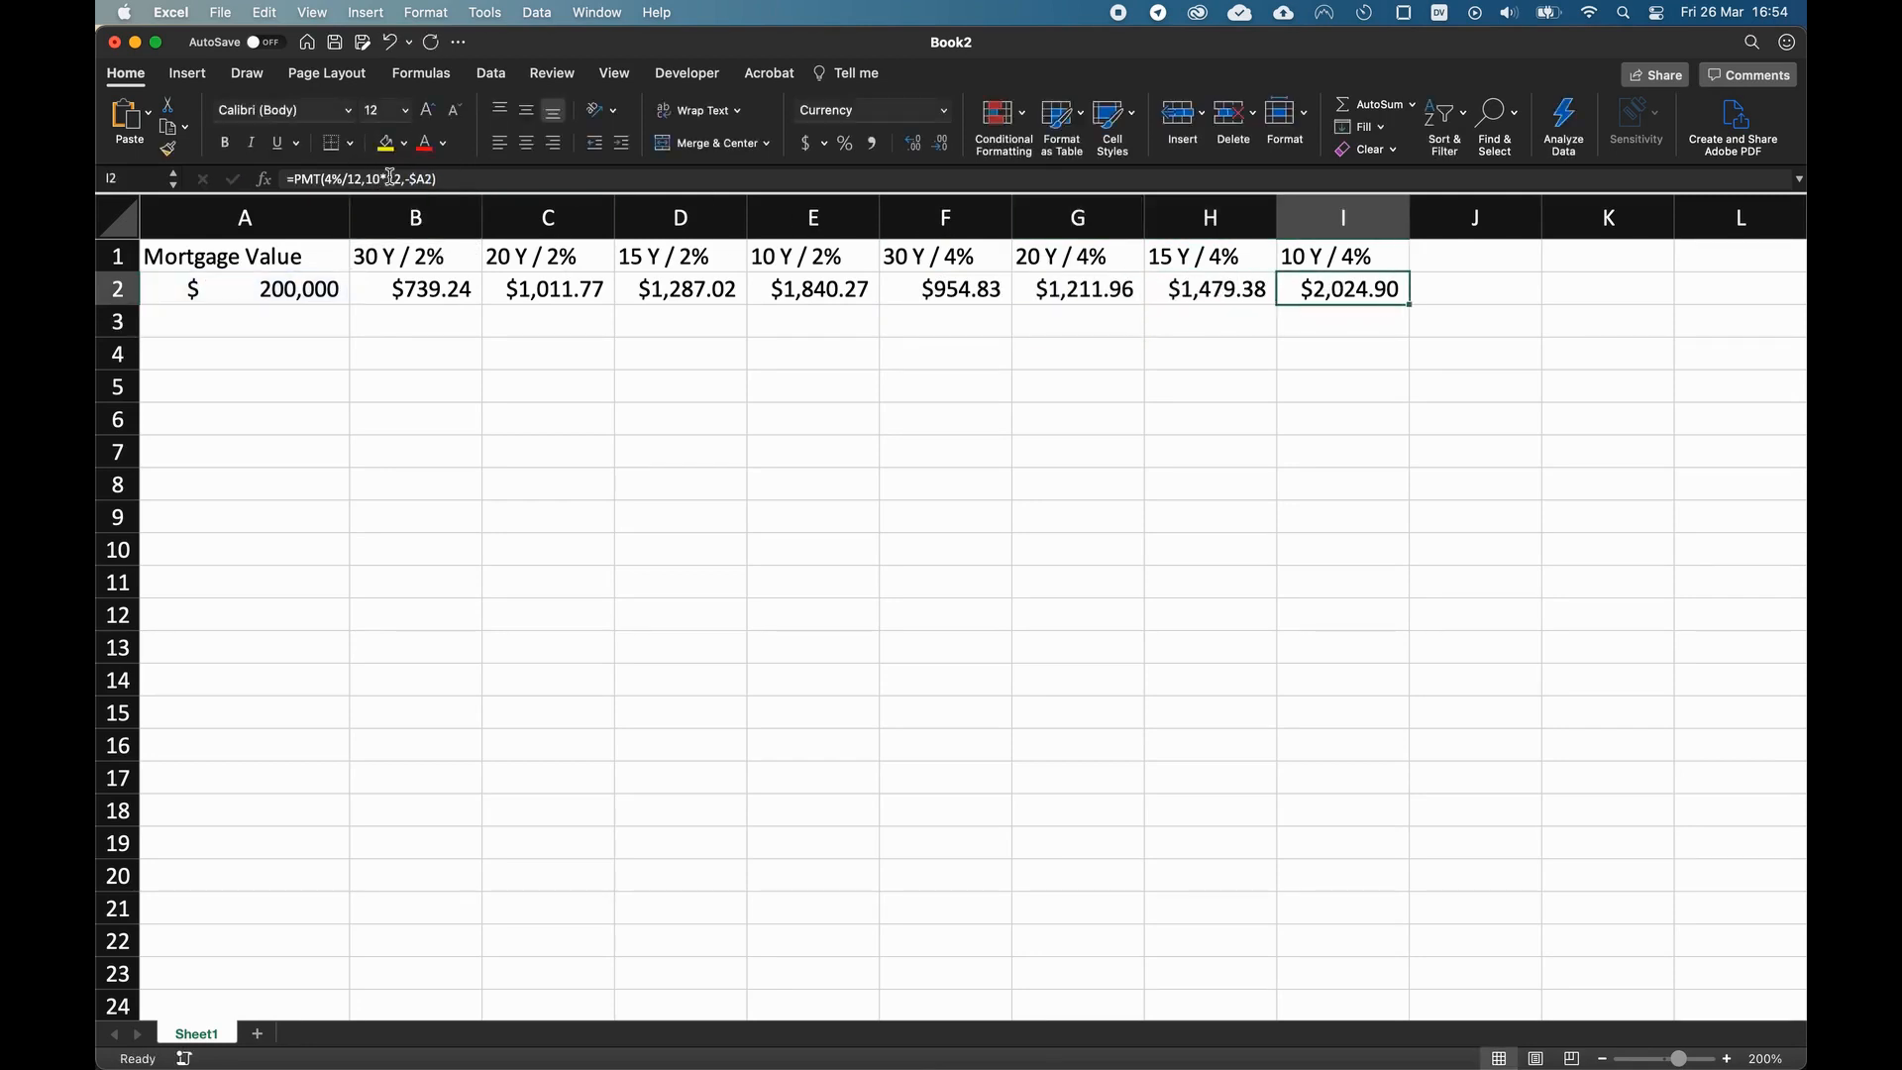
{"action": "left_click", "coordinate": [1185, 602]}
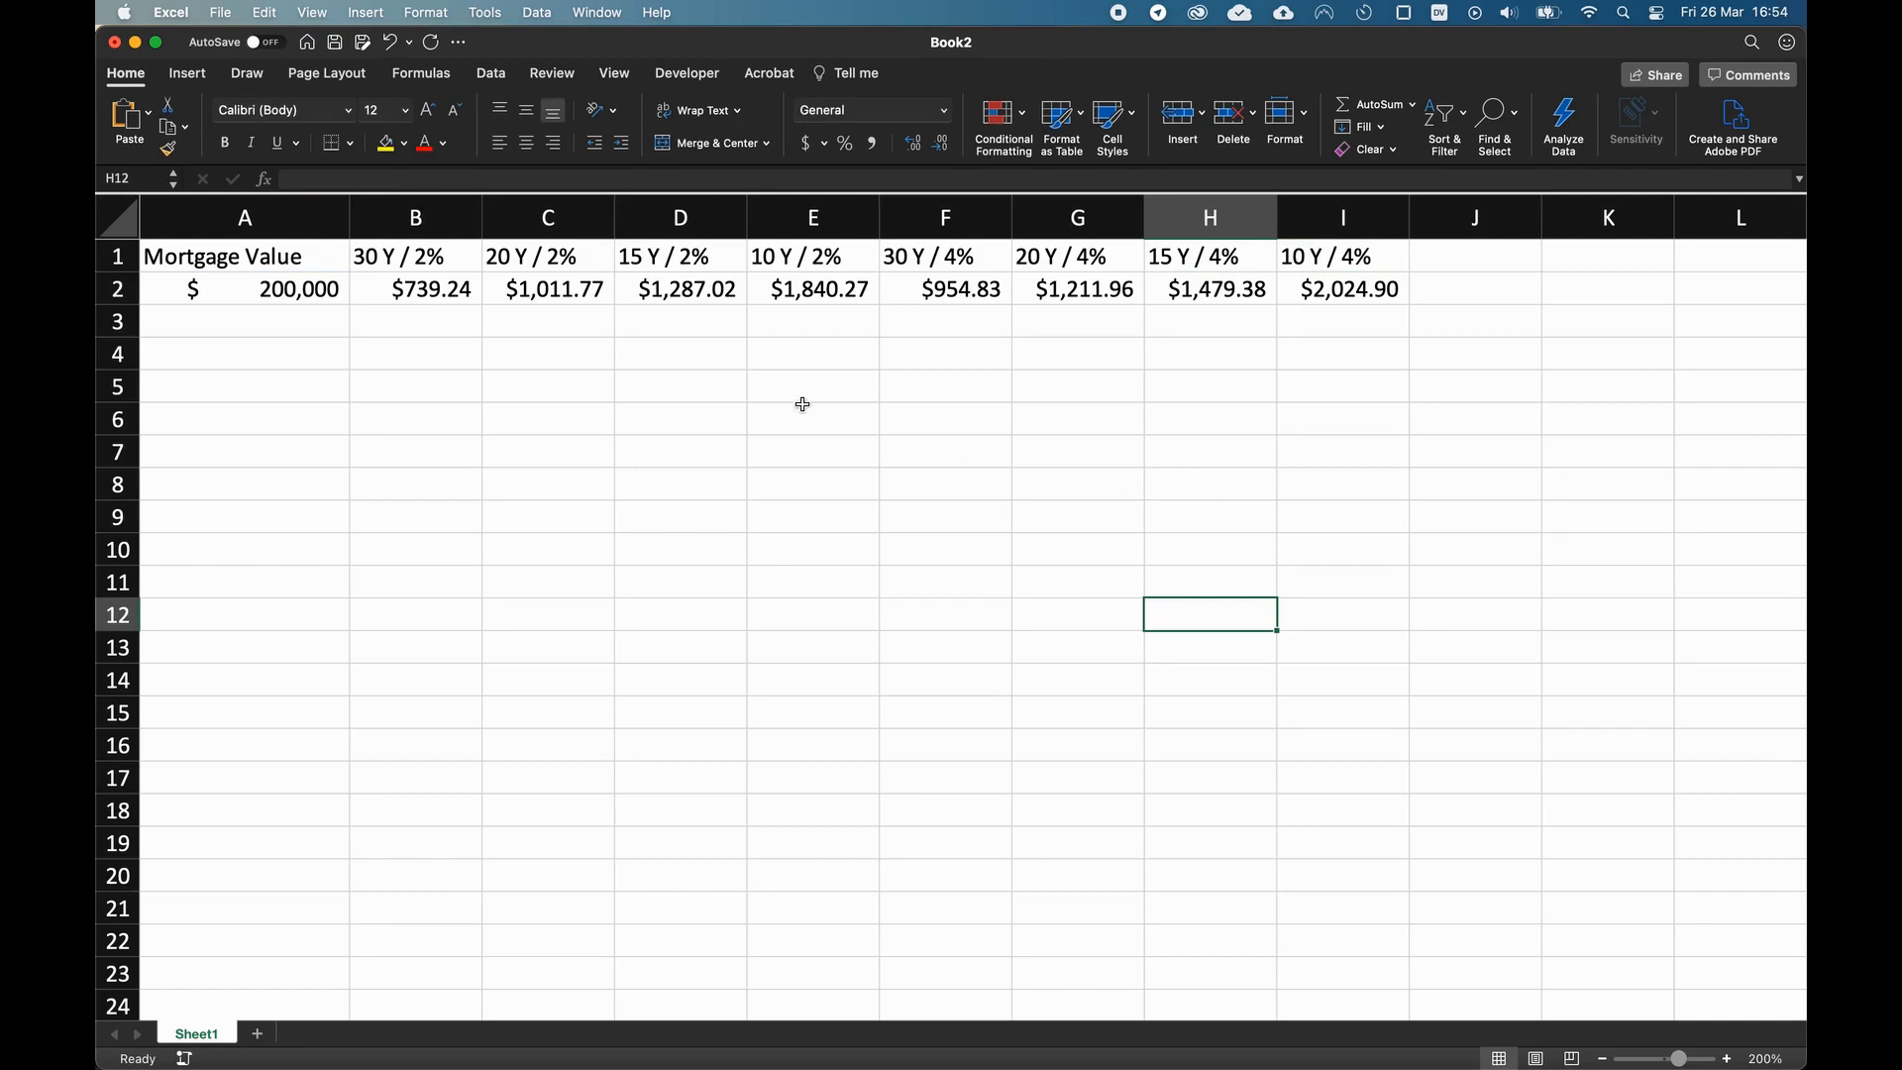
- Merge and center cells B4:E4 and enter 2% as the rate heading
{"action": "left_click", "coordinate": [212, 364]}
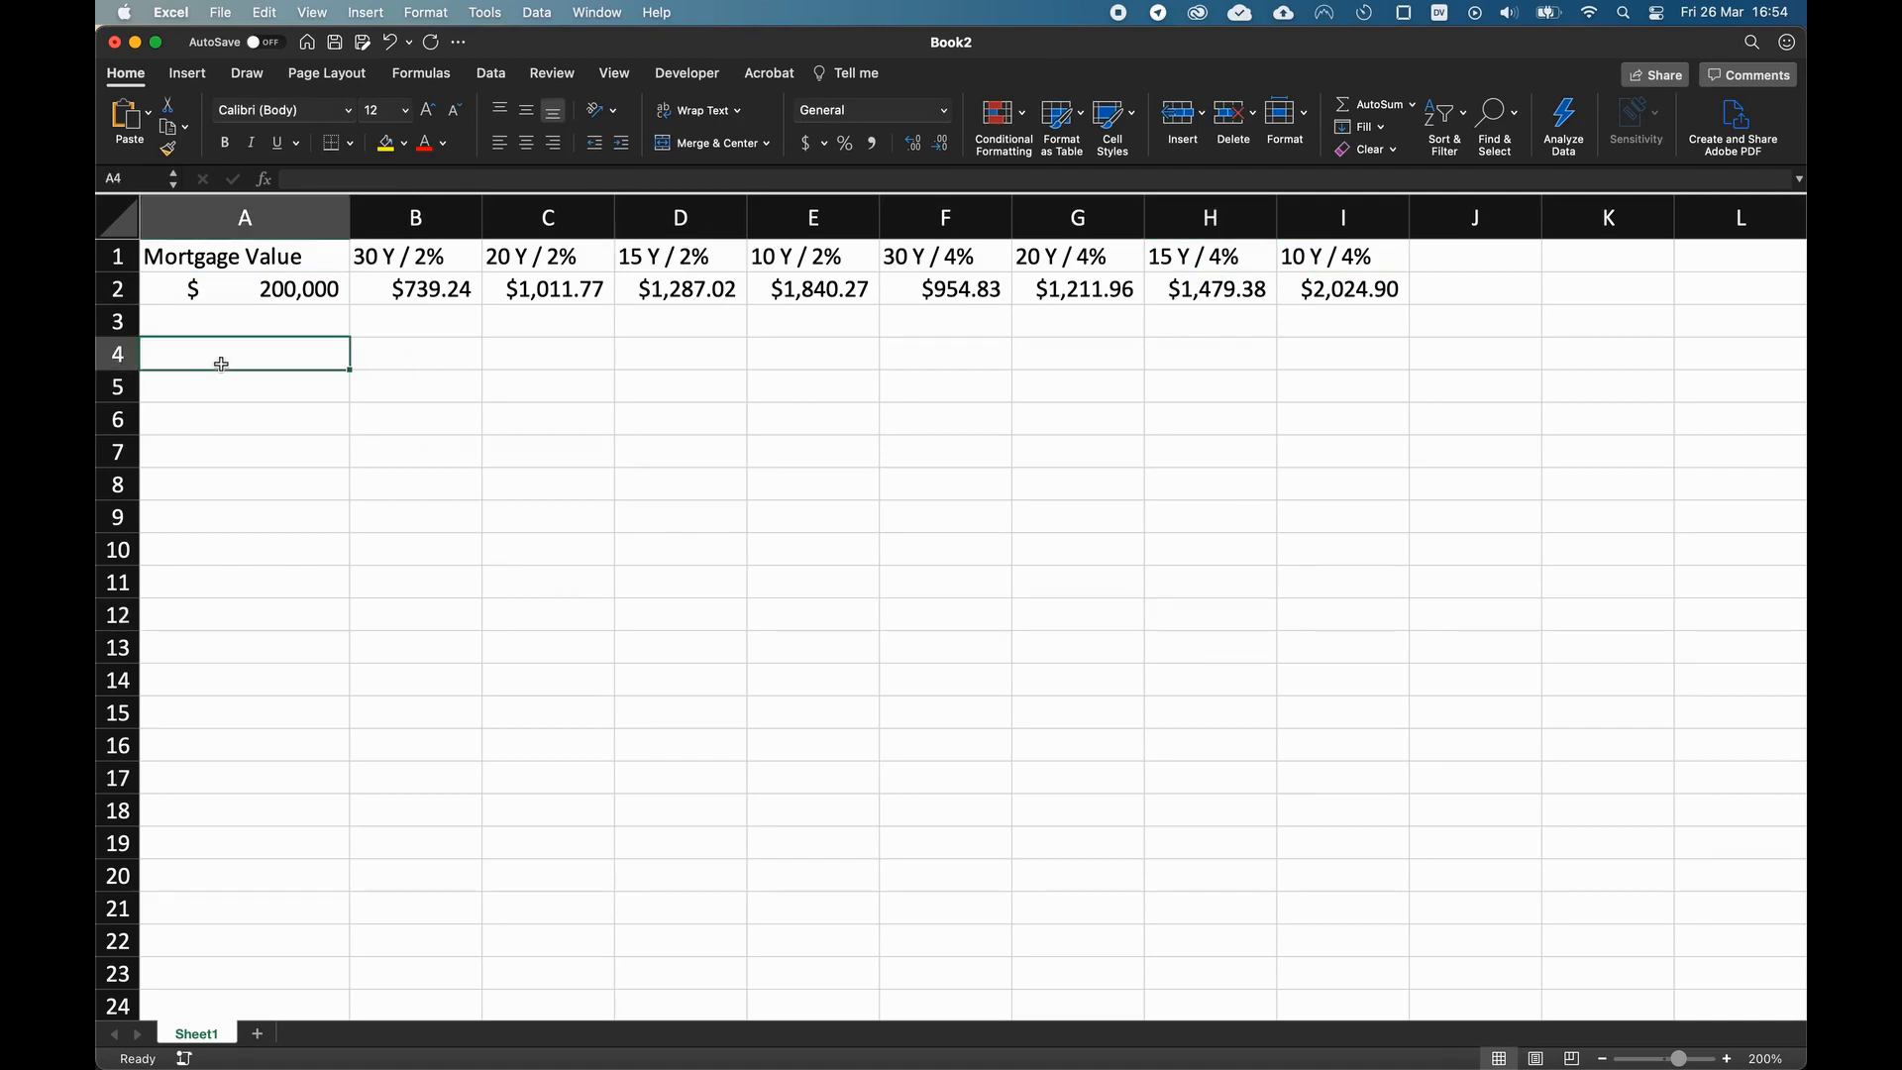
{"action": "left_click", "coordinate": [391, 263]}
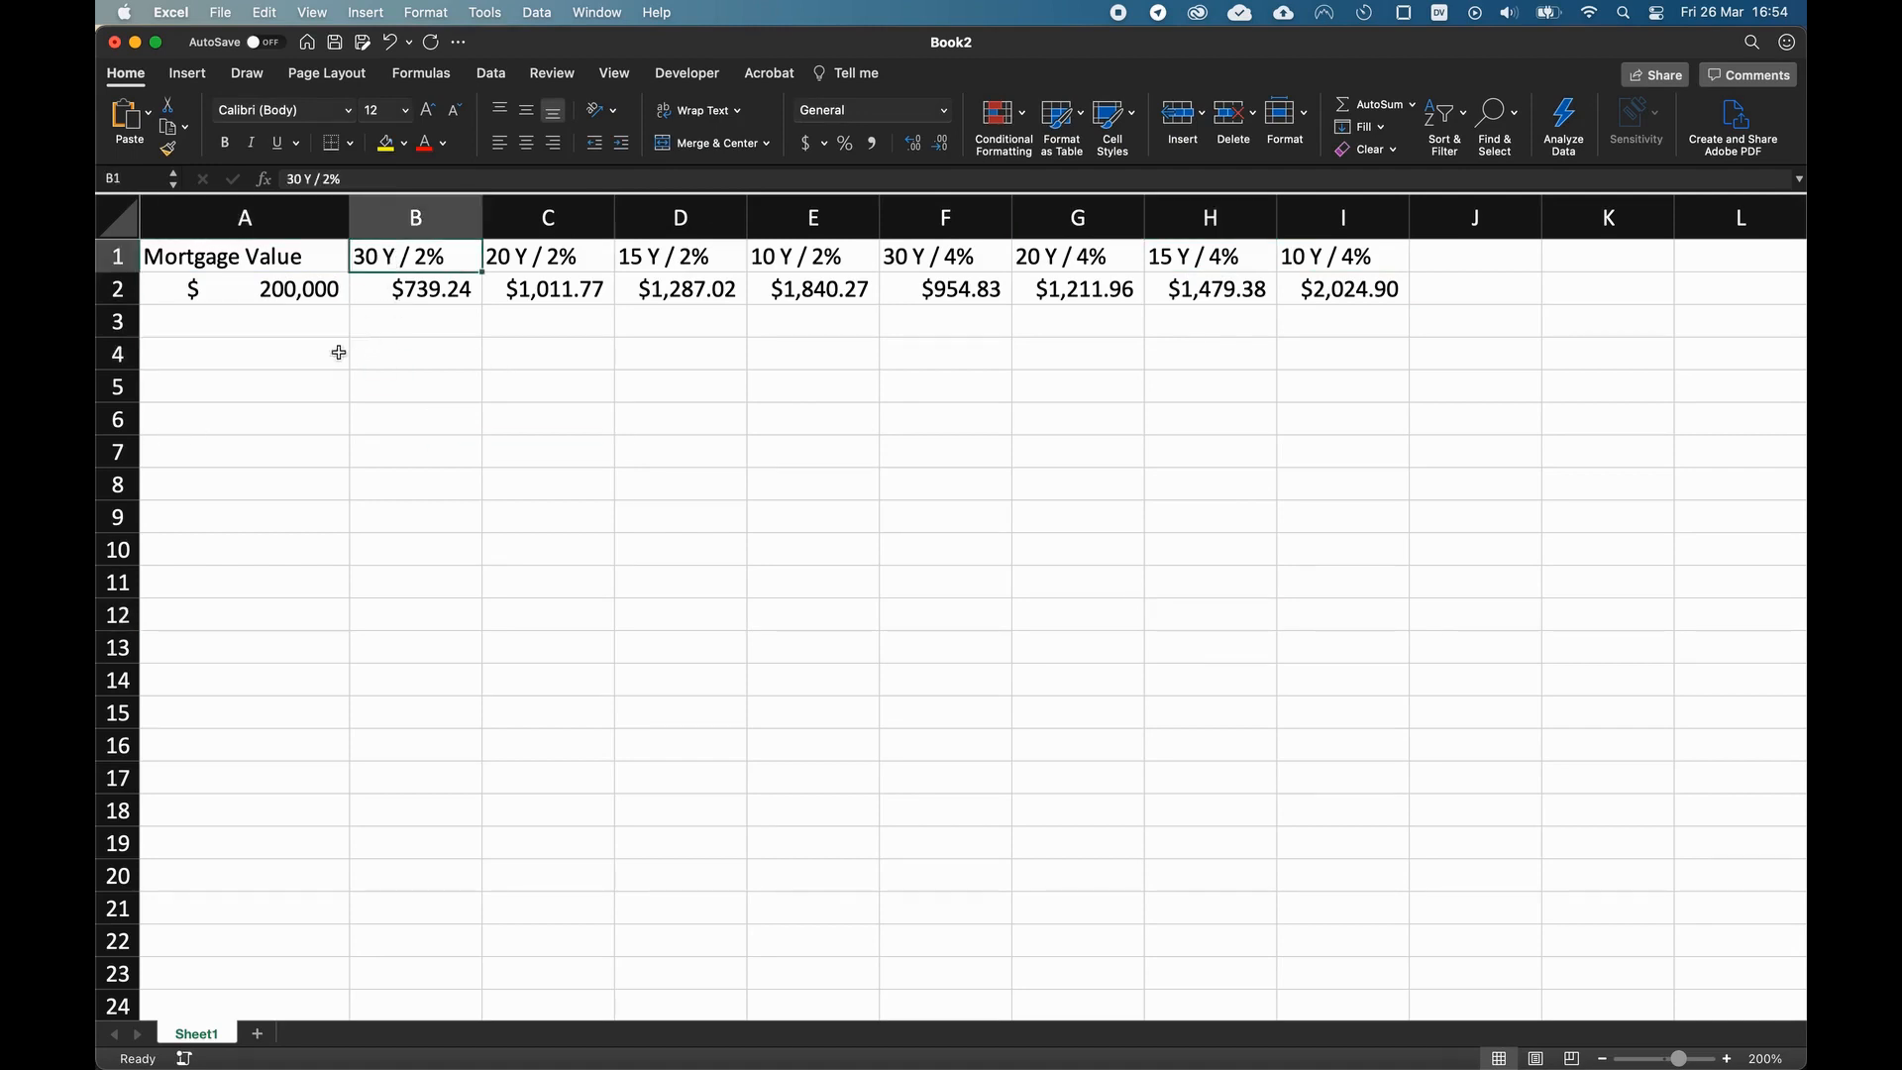
{"action": "left_click", "coordinate": [389, 355]}
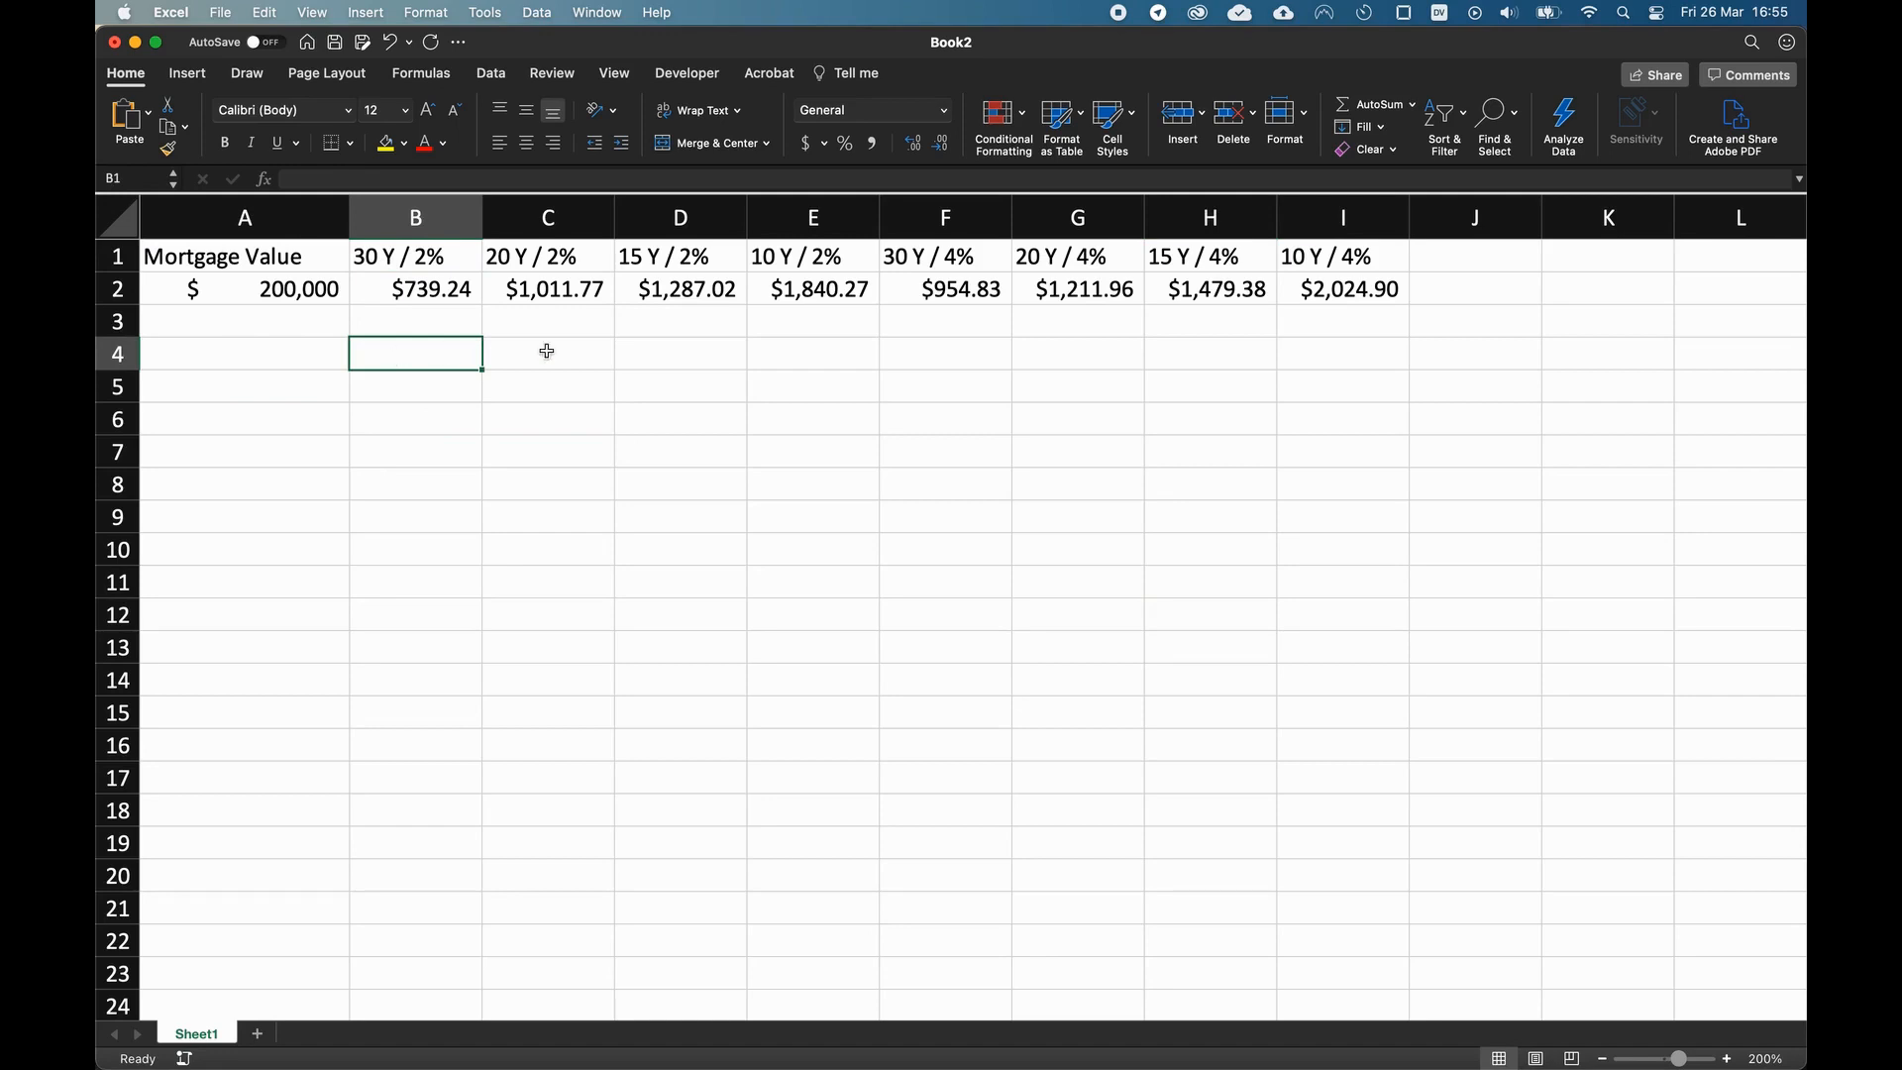
{"action": "left_click_drag", "start_coordinate": [547, 351], "coordinate": [789, 348]}
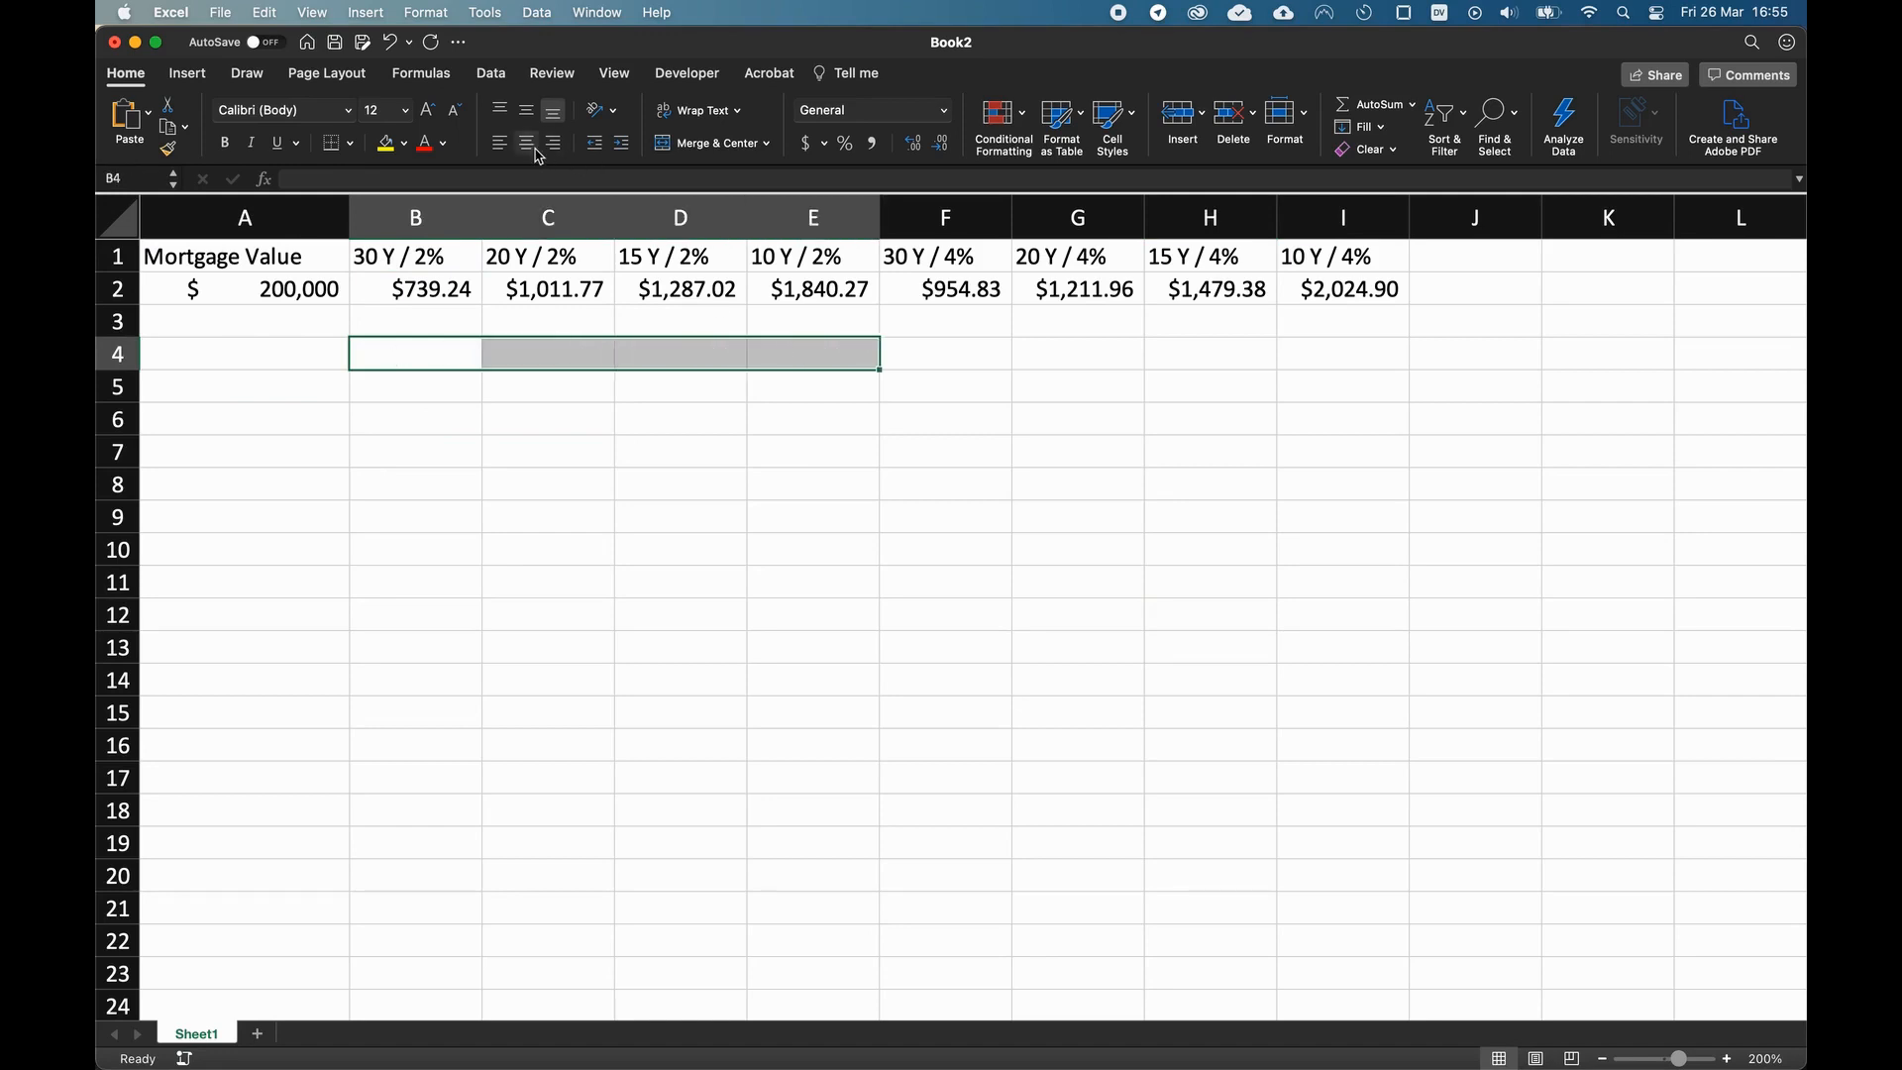
{"action": "left_click", "coordinate": [705, 145]}
{"action": "double_click", "coordinate": [652, 363]}
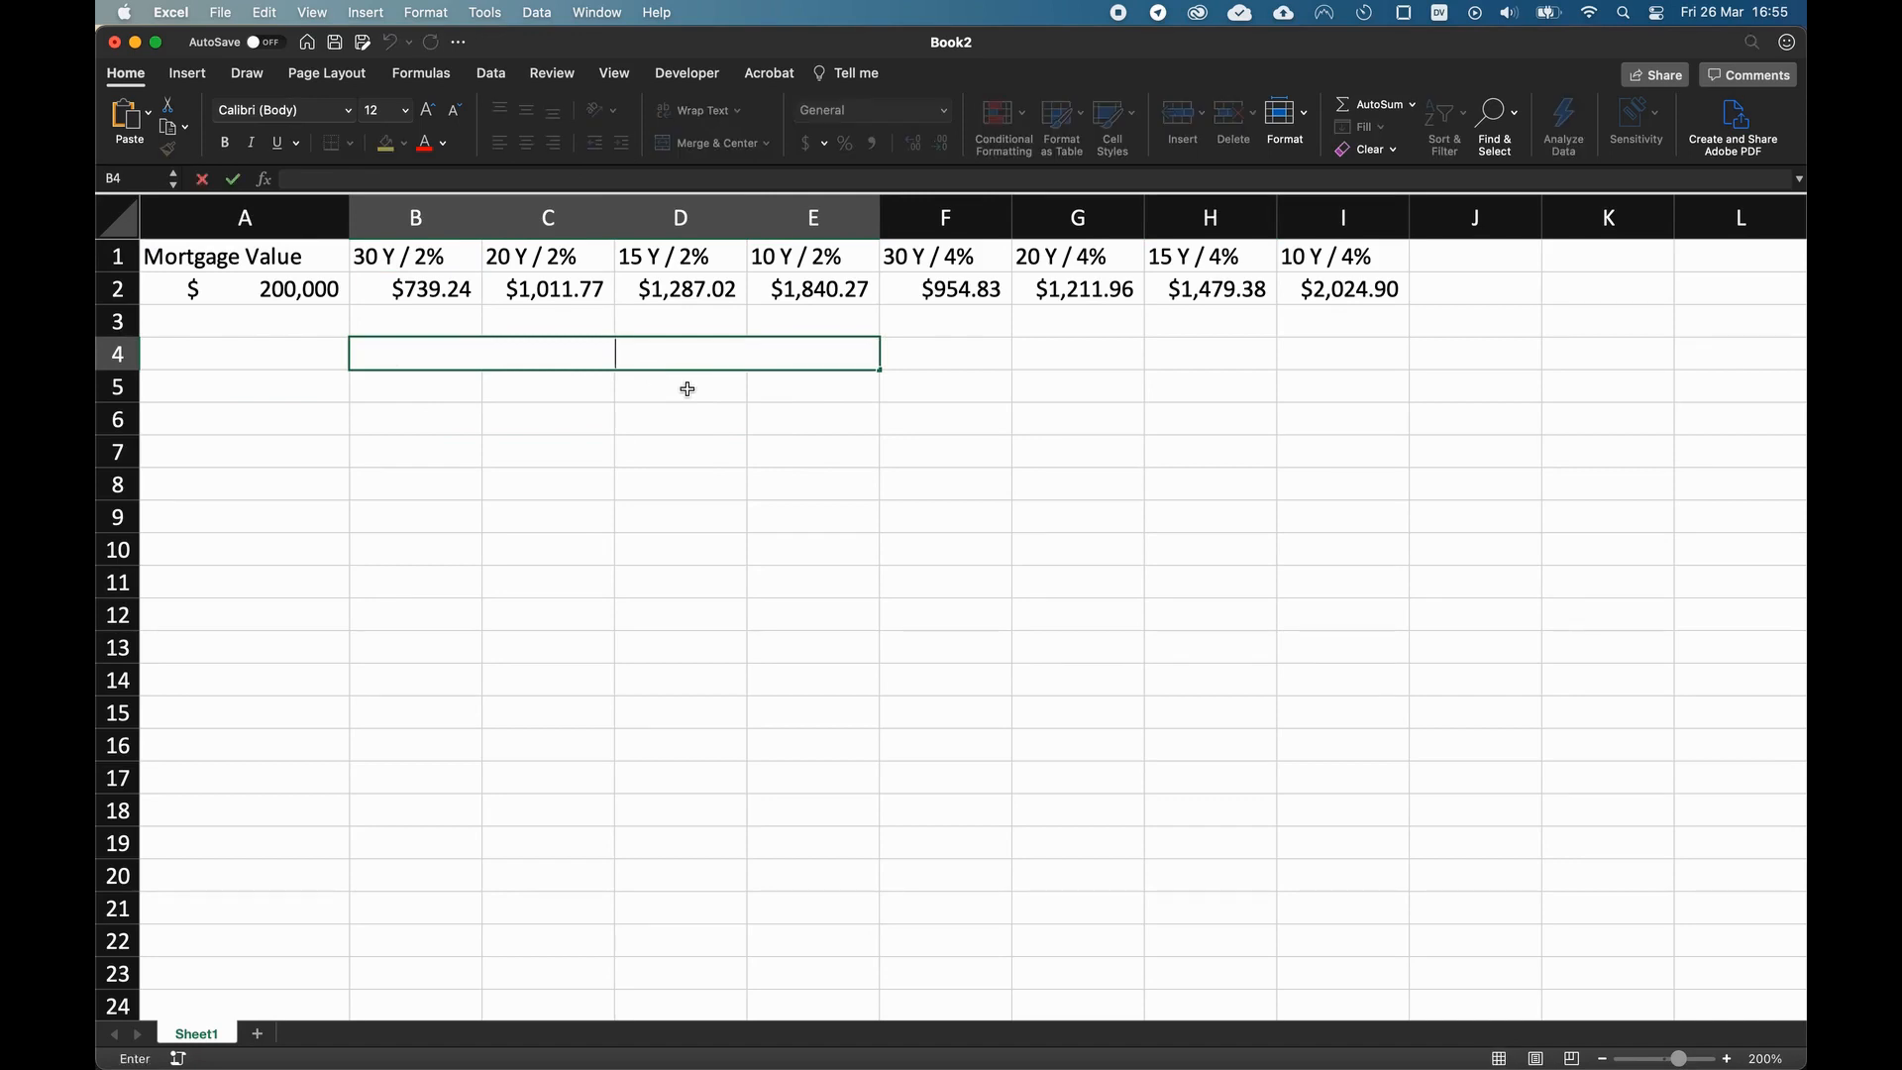
{"action": "type", "text": "2"}
{"action": "key", "text": "Tab"}
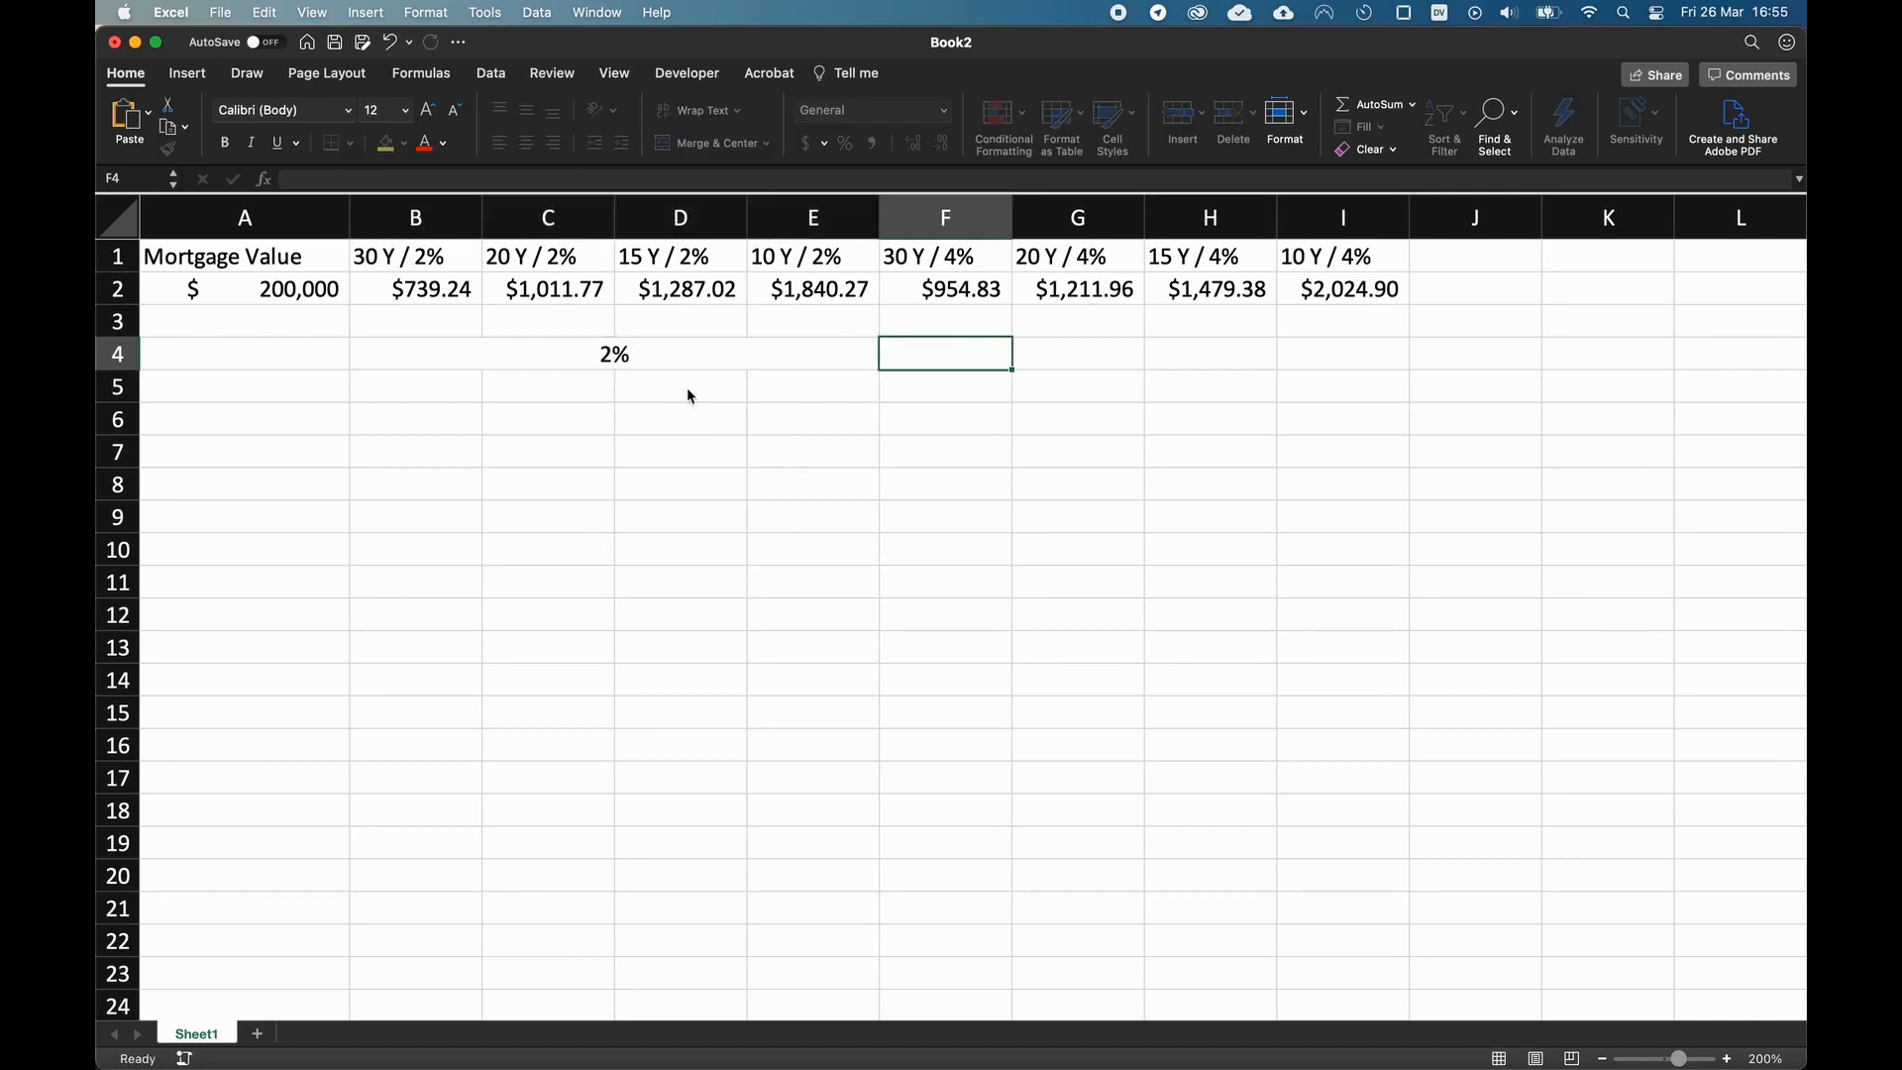
- Merge and center cells F4:I4 and enter 4% as the rate heading
{"action": "left_click", "coordinate": [968, 493]}
{"action": "left_click_drag", "start_coordinate": [955, 361], "coordinate": [1324, 348]}
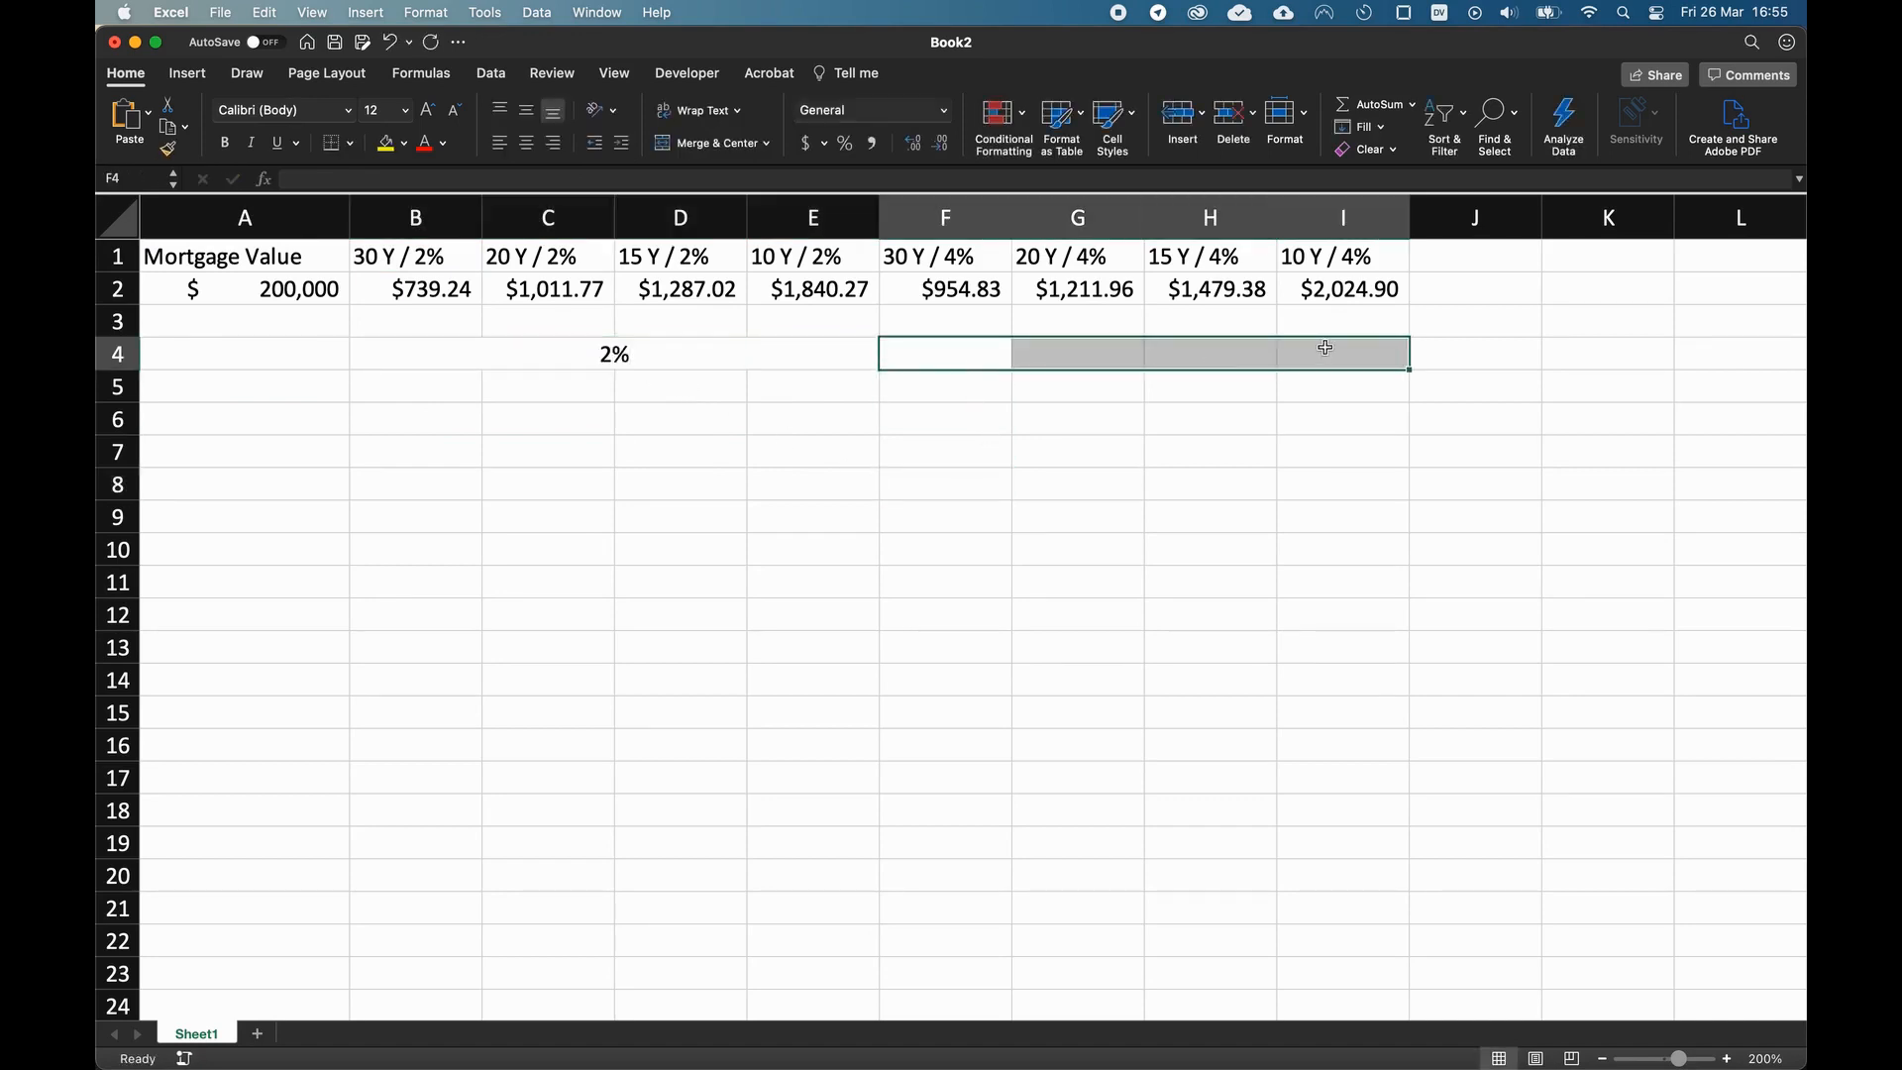
{"action": "left_click", "coordinate": [713, 143]}
{"action": "double_click", "coordinate": [1195, 342]}
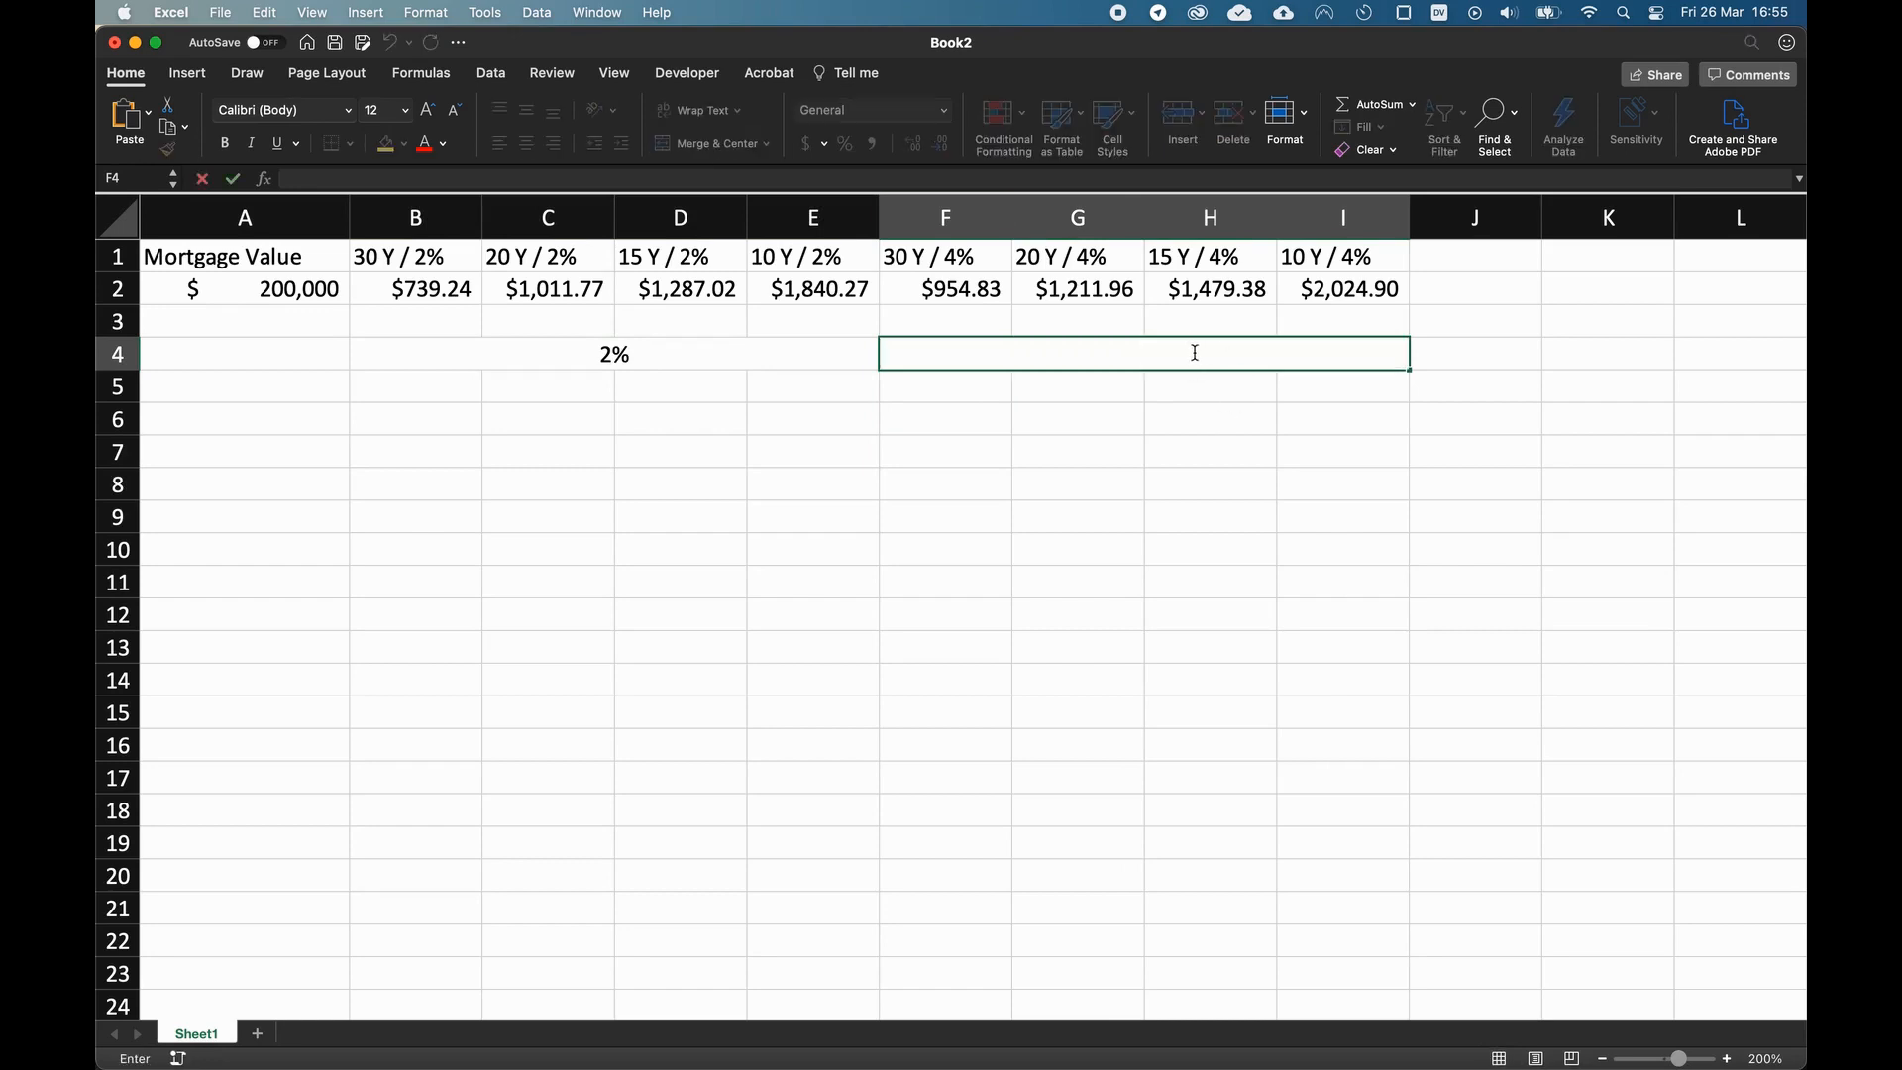
{"action": "type", "text": "4%"}
{"action": "key", "text": "Return"}
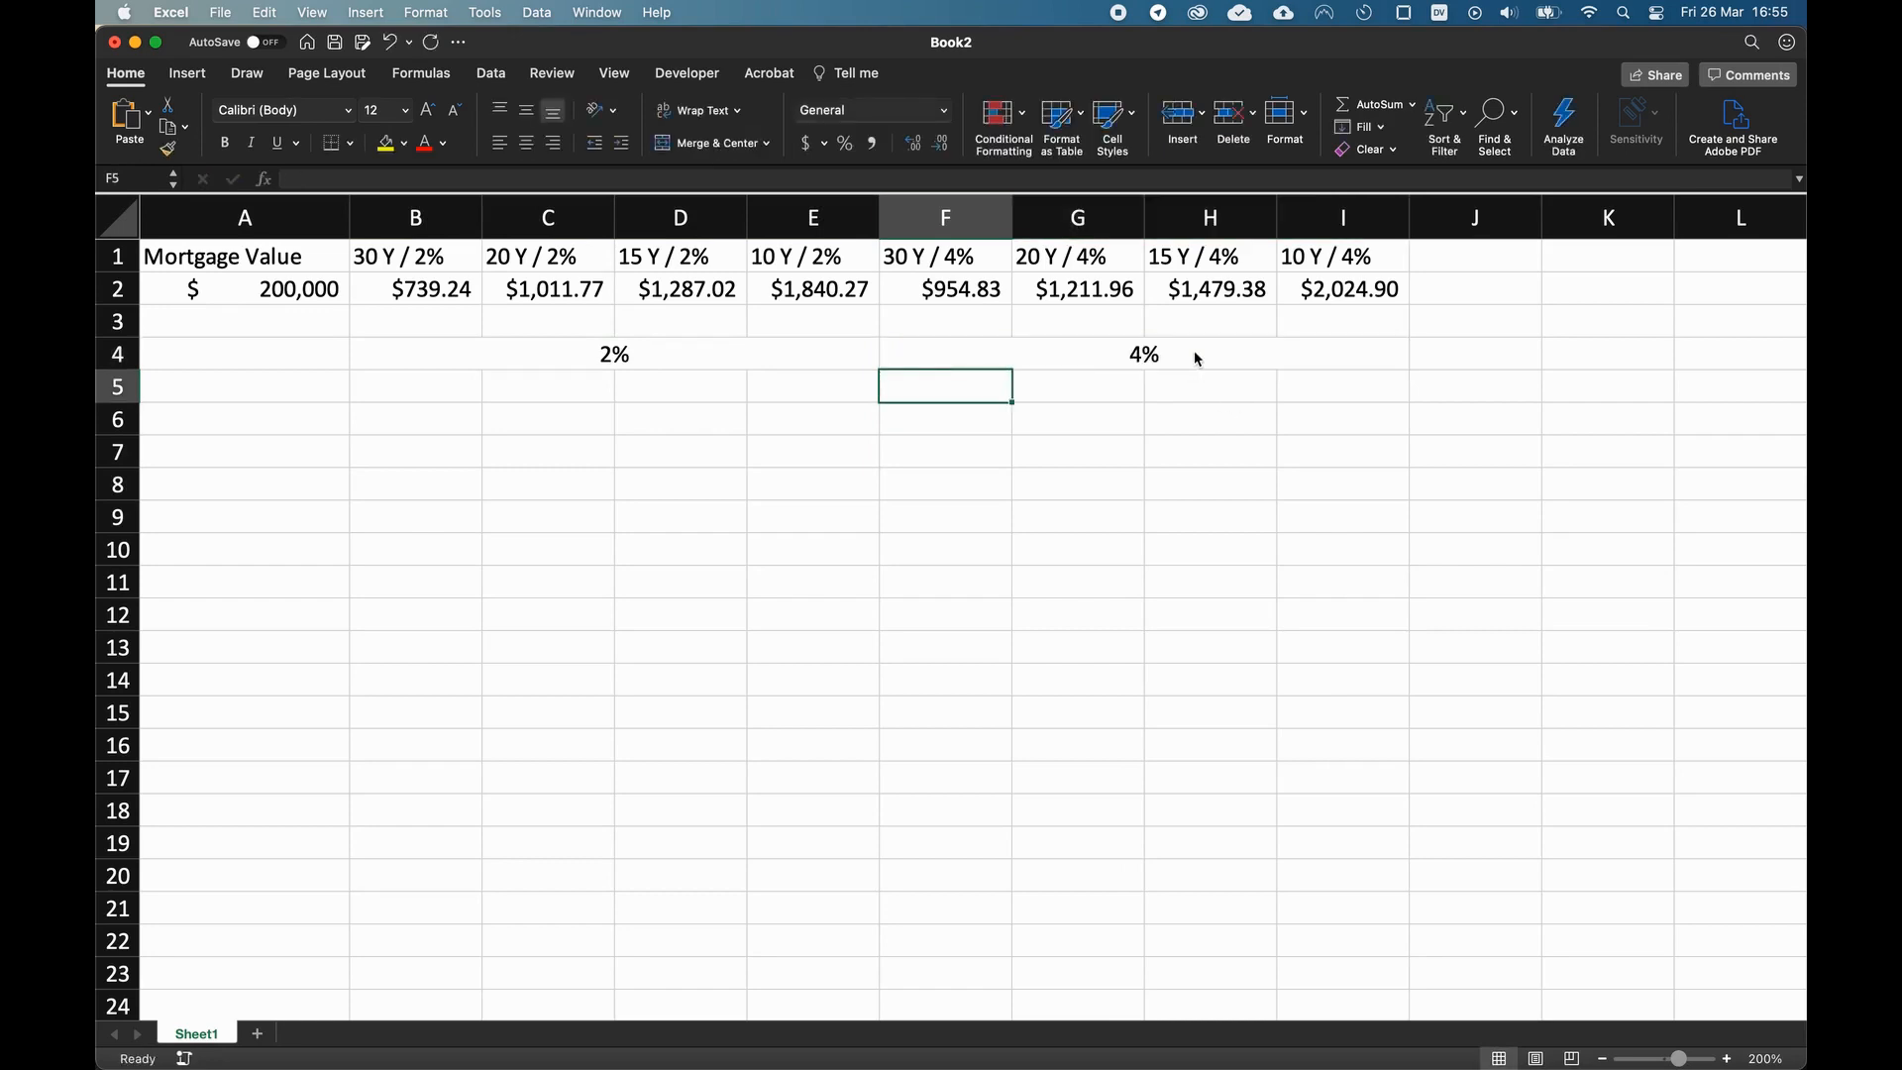
- Enter the loan terms 30, 20, 15 and 10 in B5:E5 under the 2% heading
{"action": "left_click", "coordinate": [468, 388]}
{"action": "type", "text": "30"}
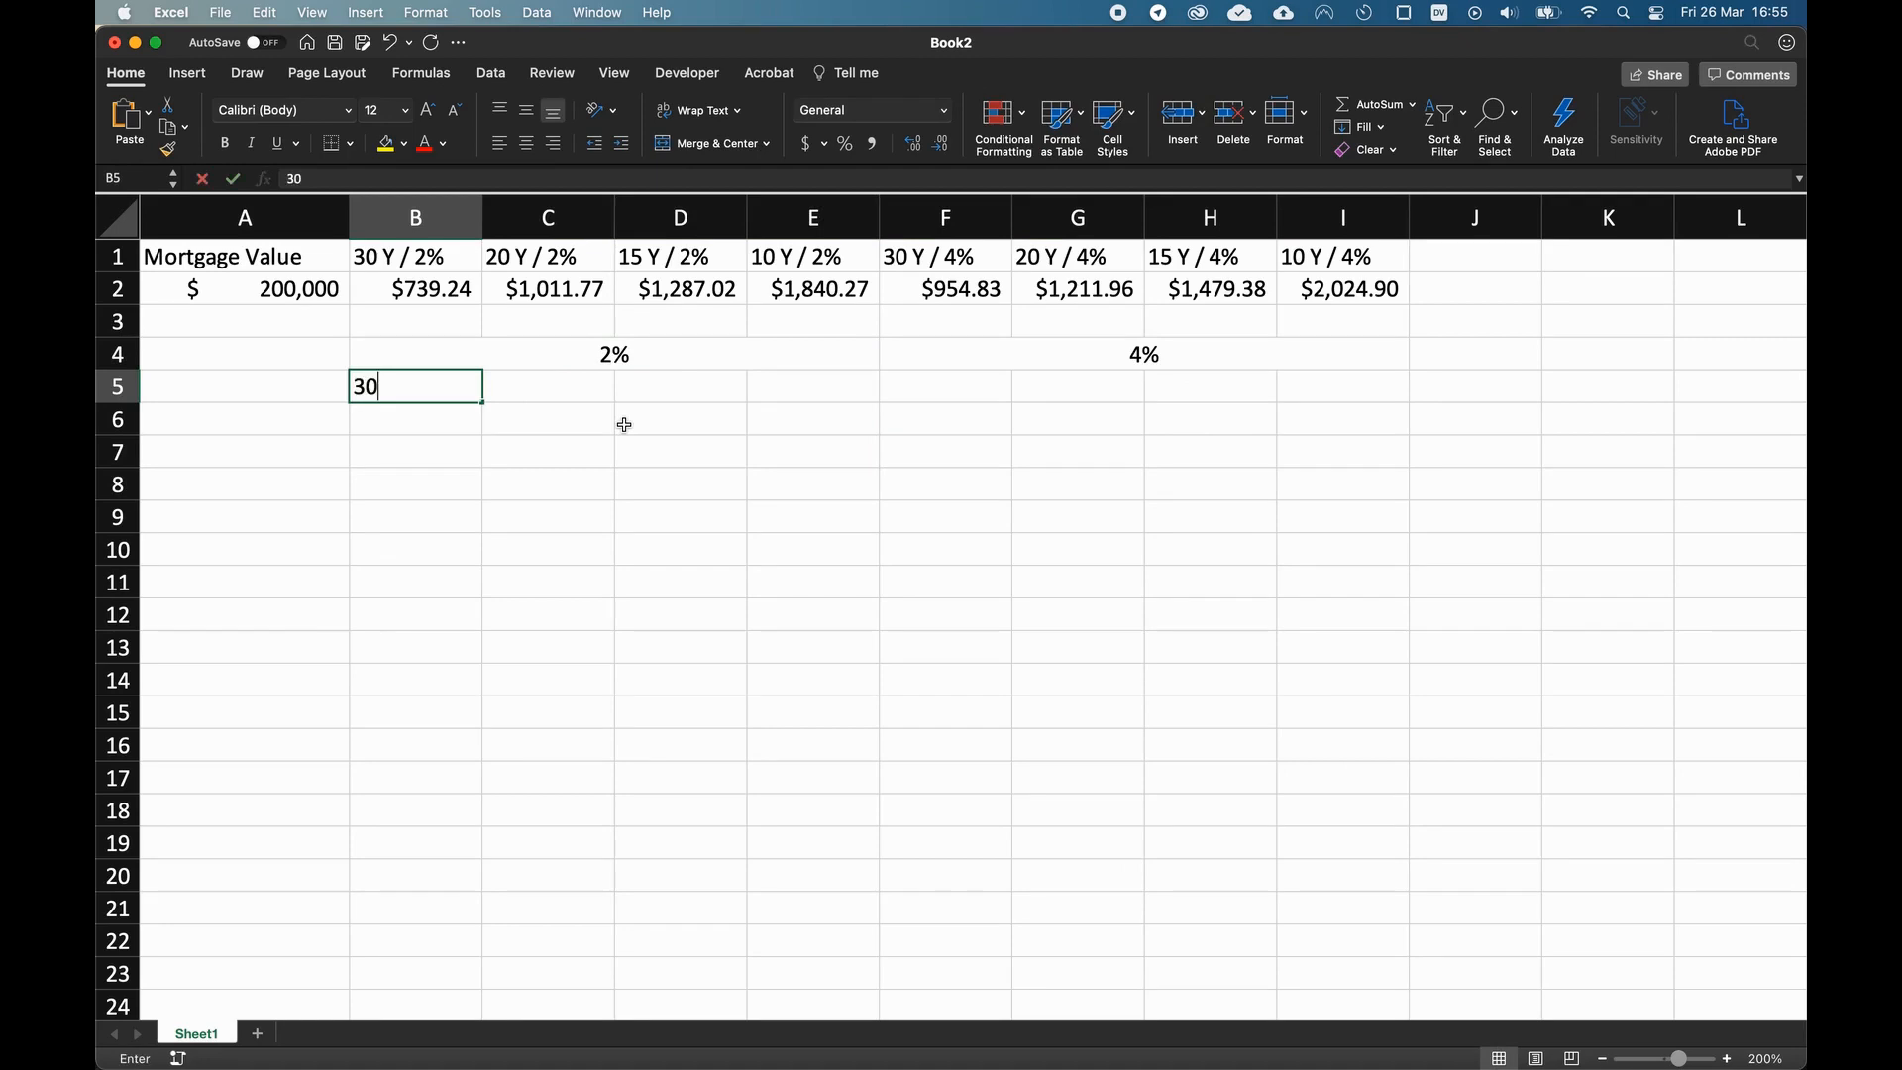
{"action": "key", "text": "Tab"}
{"action": "type", "text": "20"}
{"action": "key", "text": "Tab"}
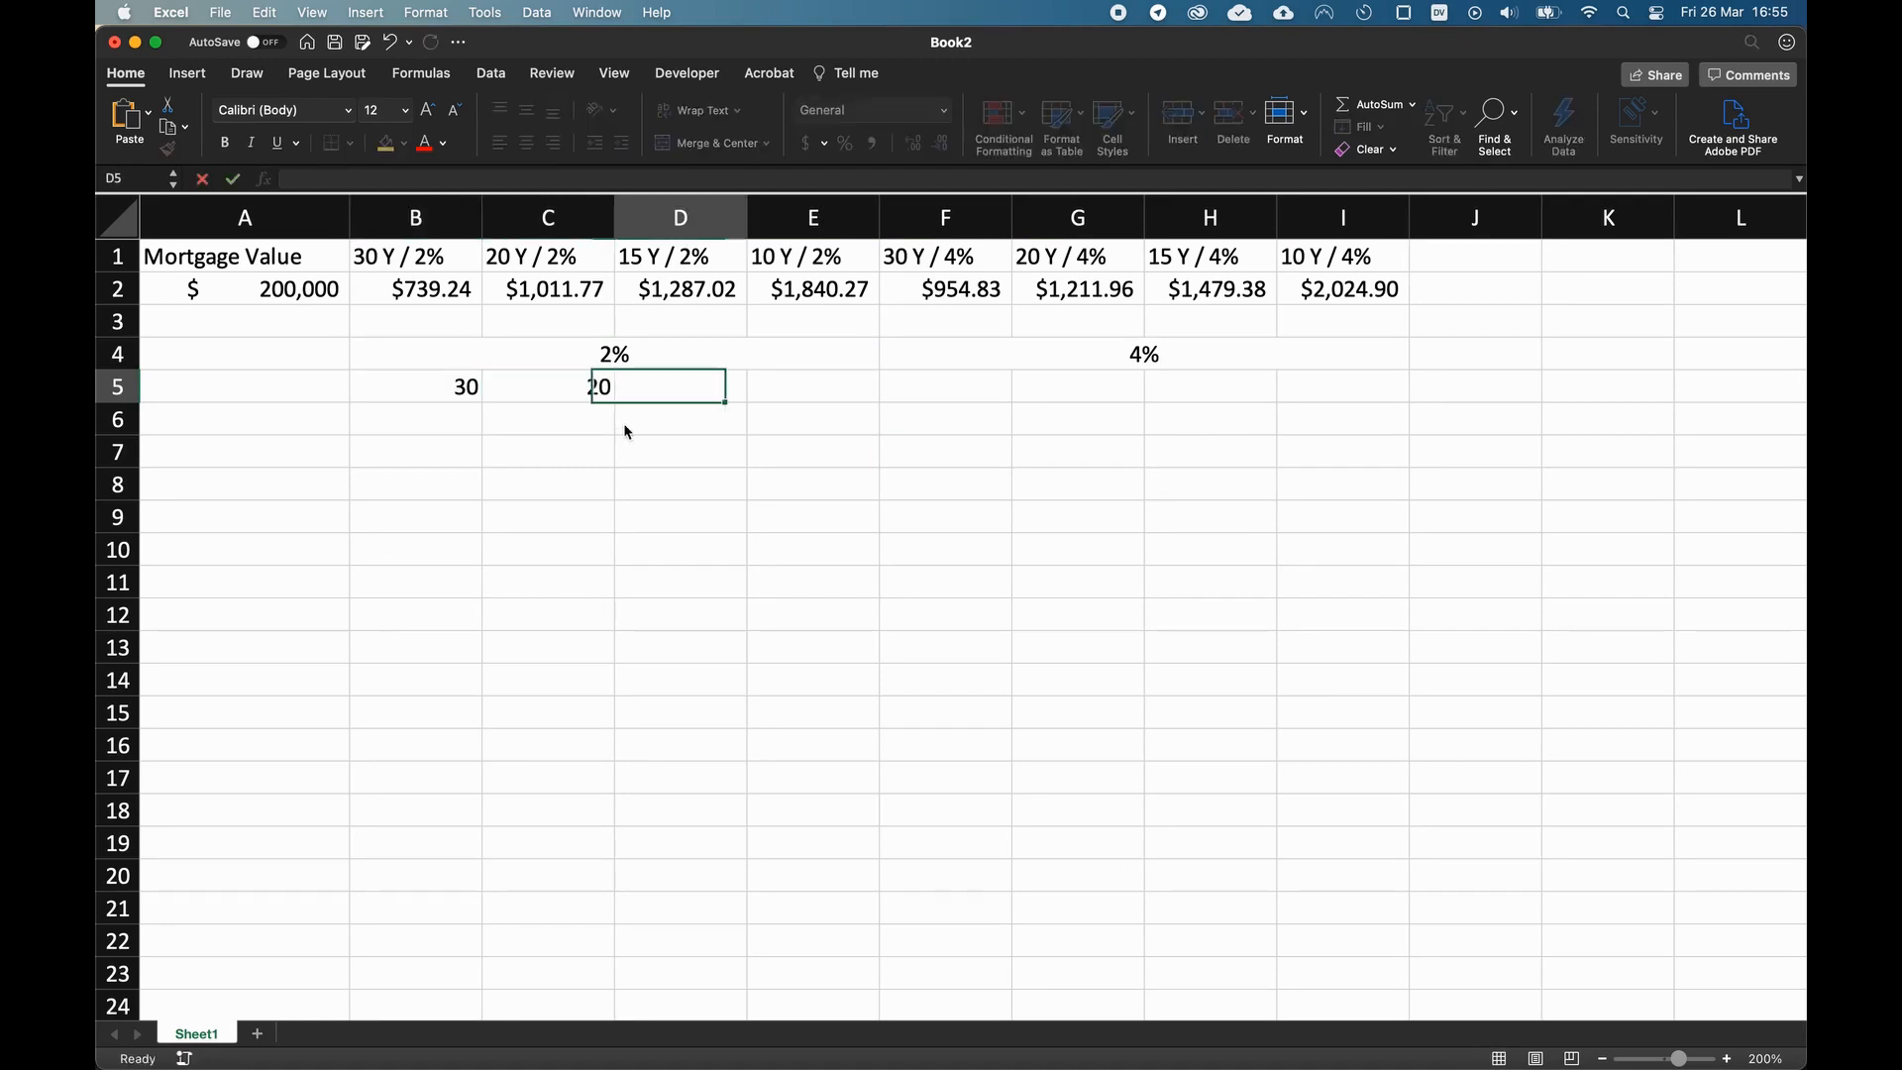
{"action": "type", "text": "15"}
{"action": "key", "text": "Tab"}
{"action": "type", "text": "1"}
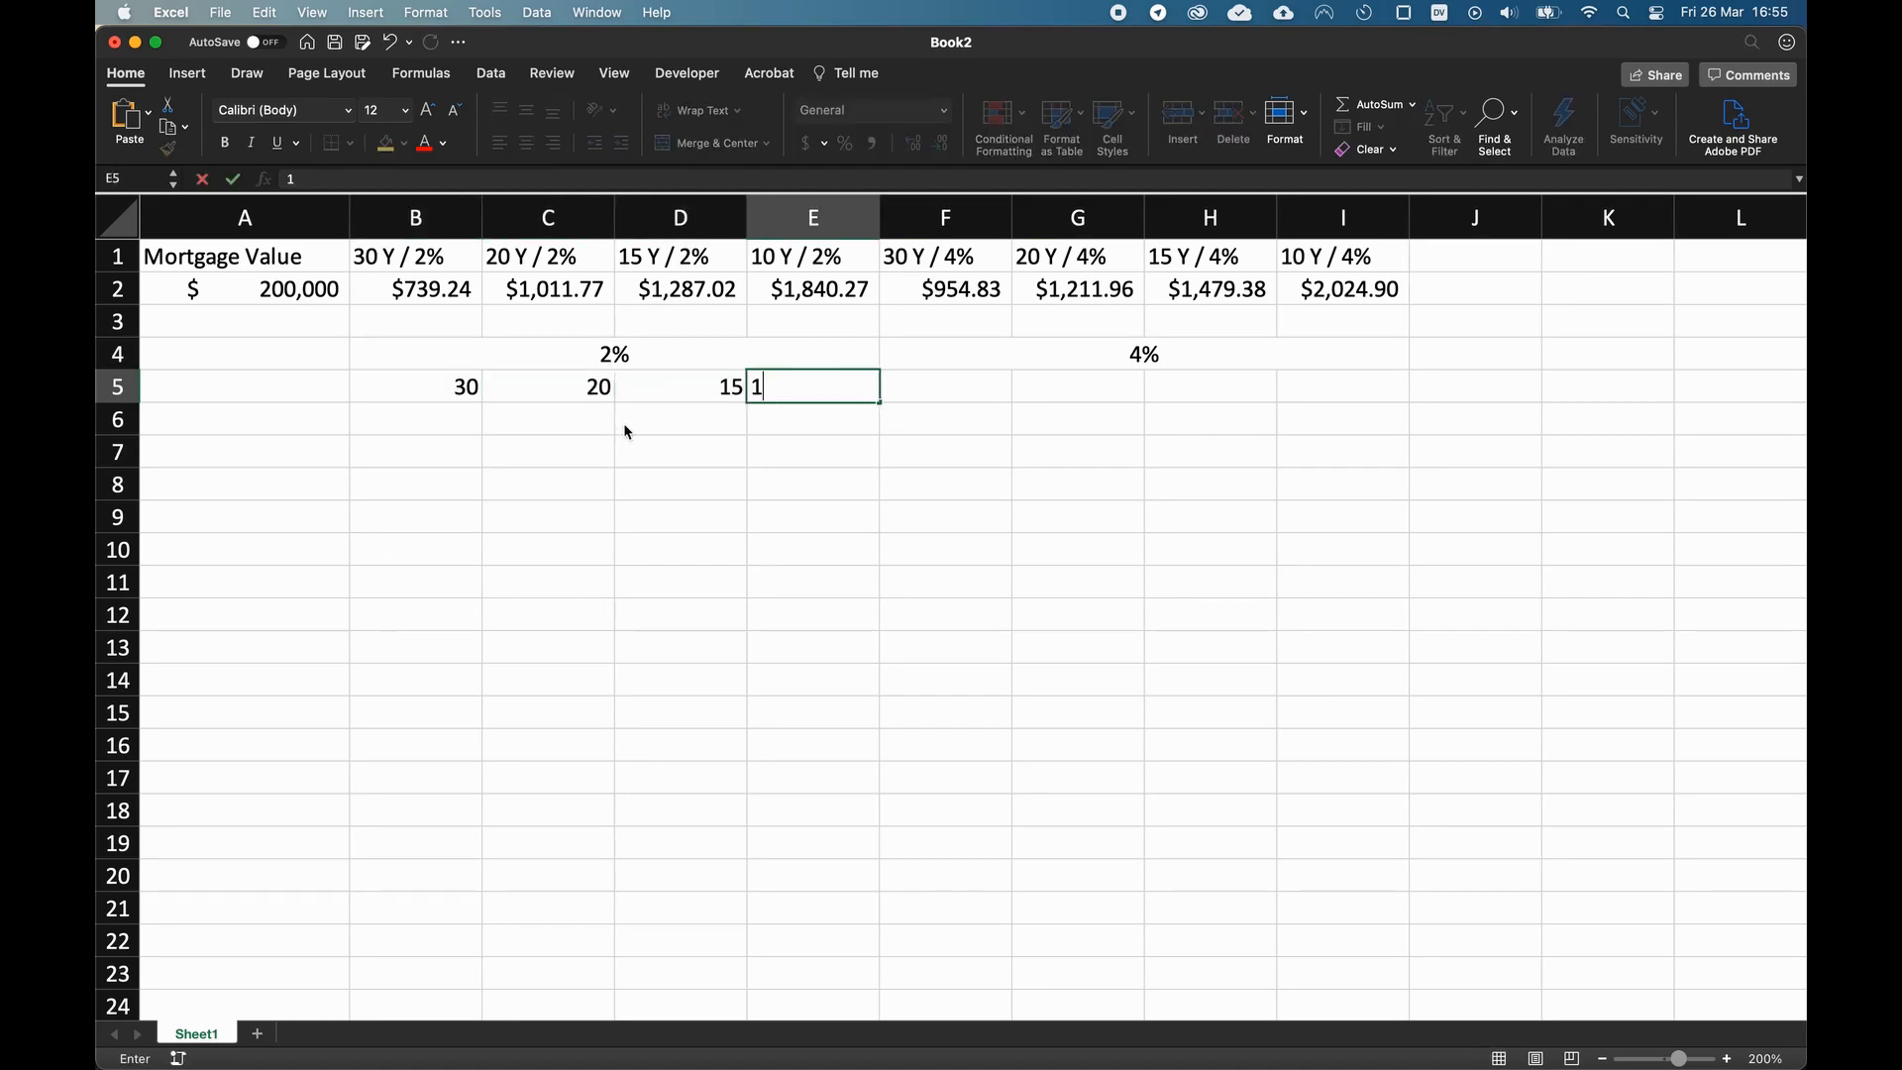
{"action": "type", "text": "0"}
{"action": "key", "text": "Tab"}
- Enter the loan terms 30, 20, 15 and 10 in F5:I5 under the 4% heading
{"action": "type", "text": "30"}
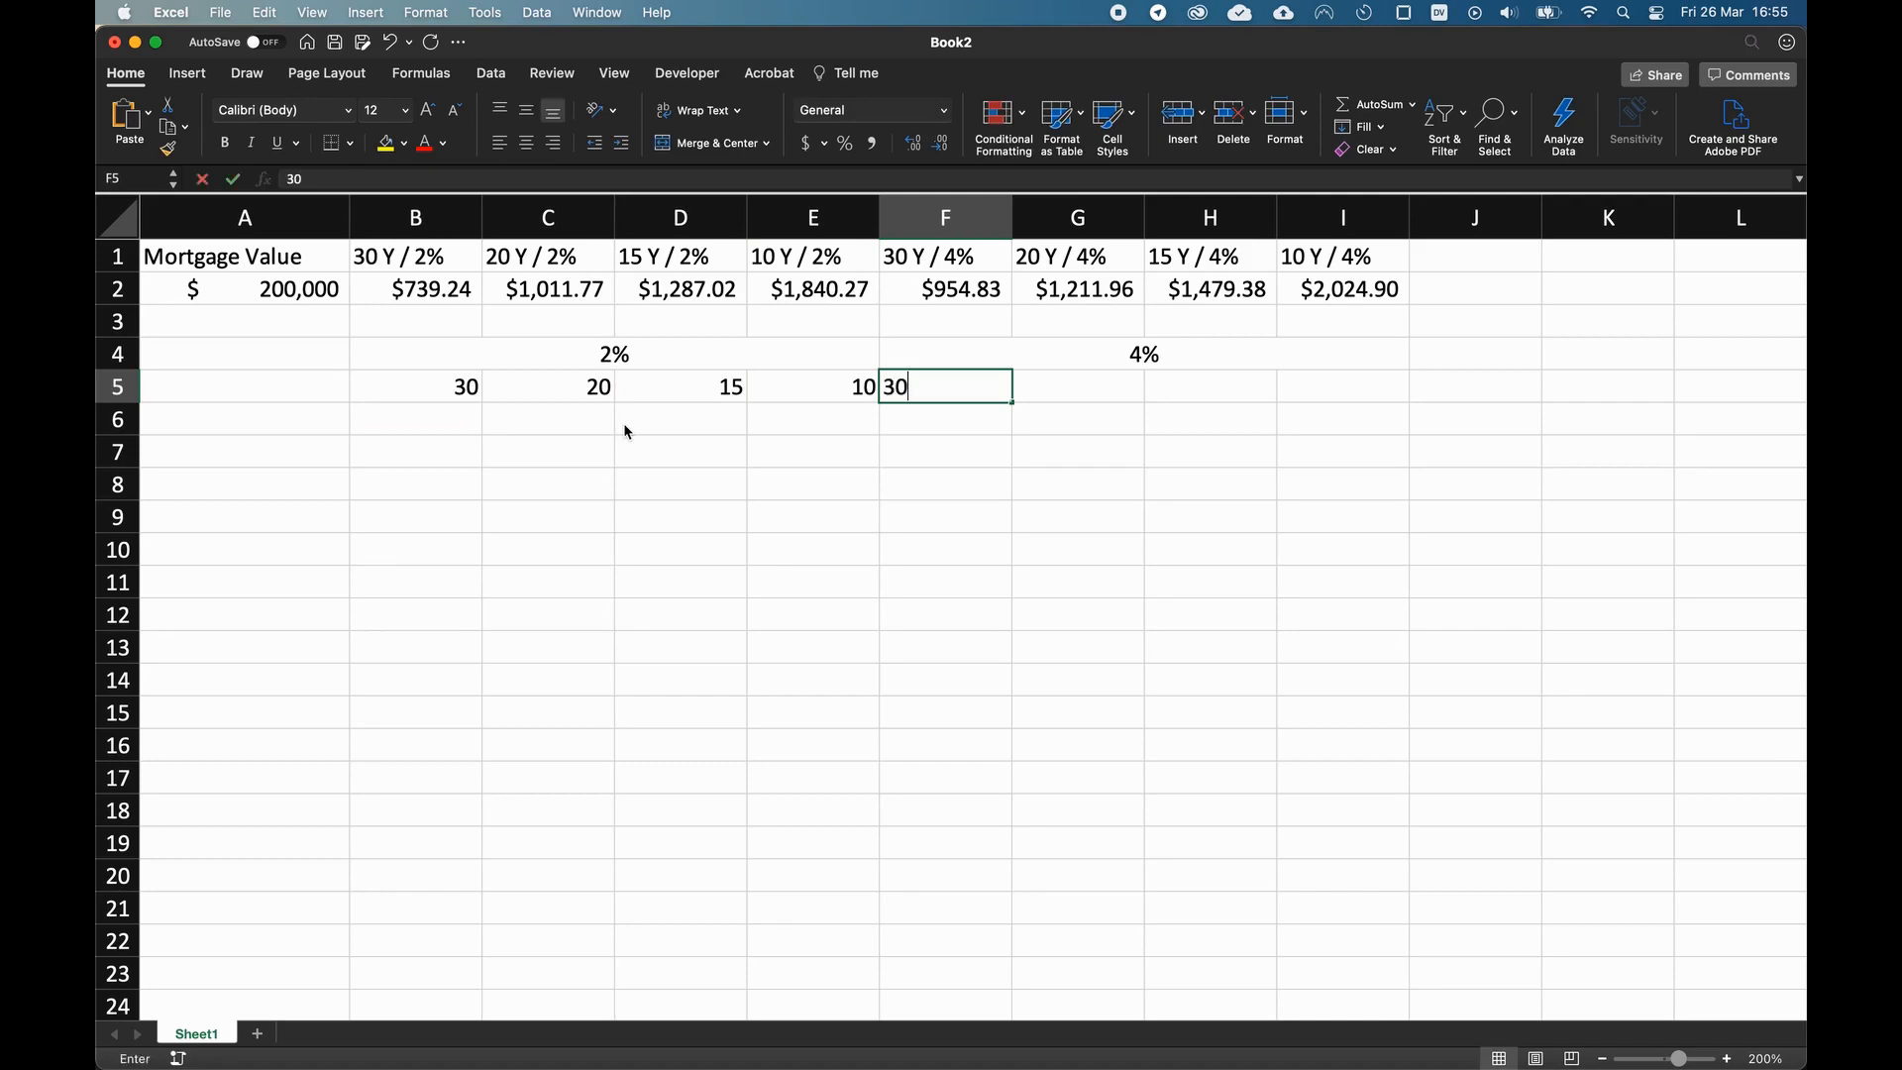
{"action": "key", "text": "Tab"}
{"action": "type", "text": "20"}
{"action": "key", "text": "Tab"}
{"action": "type", "text": "15"}
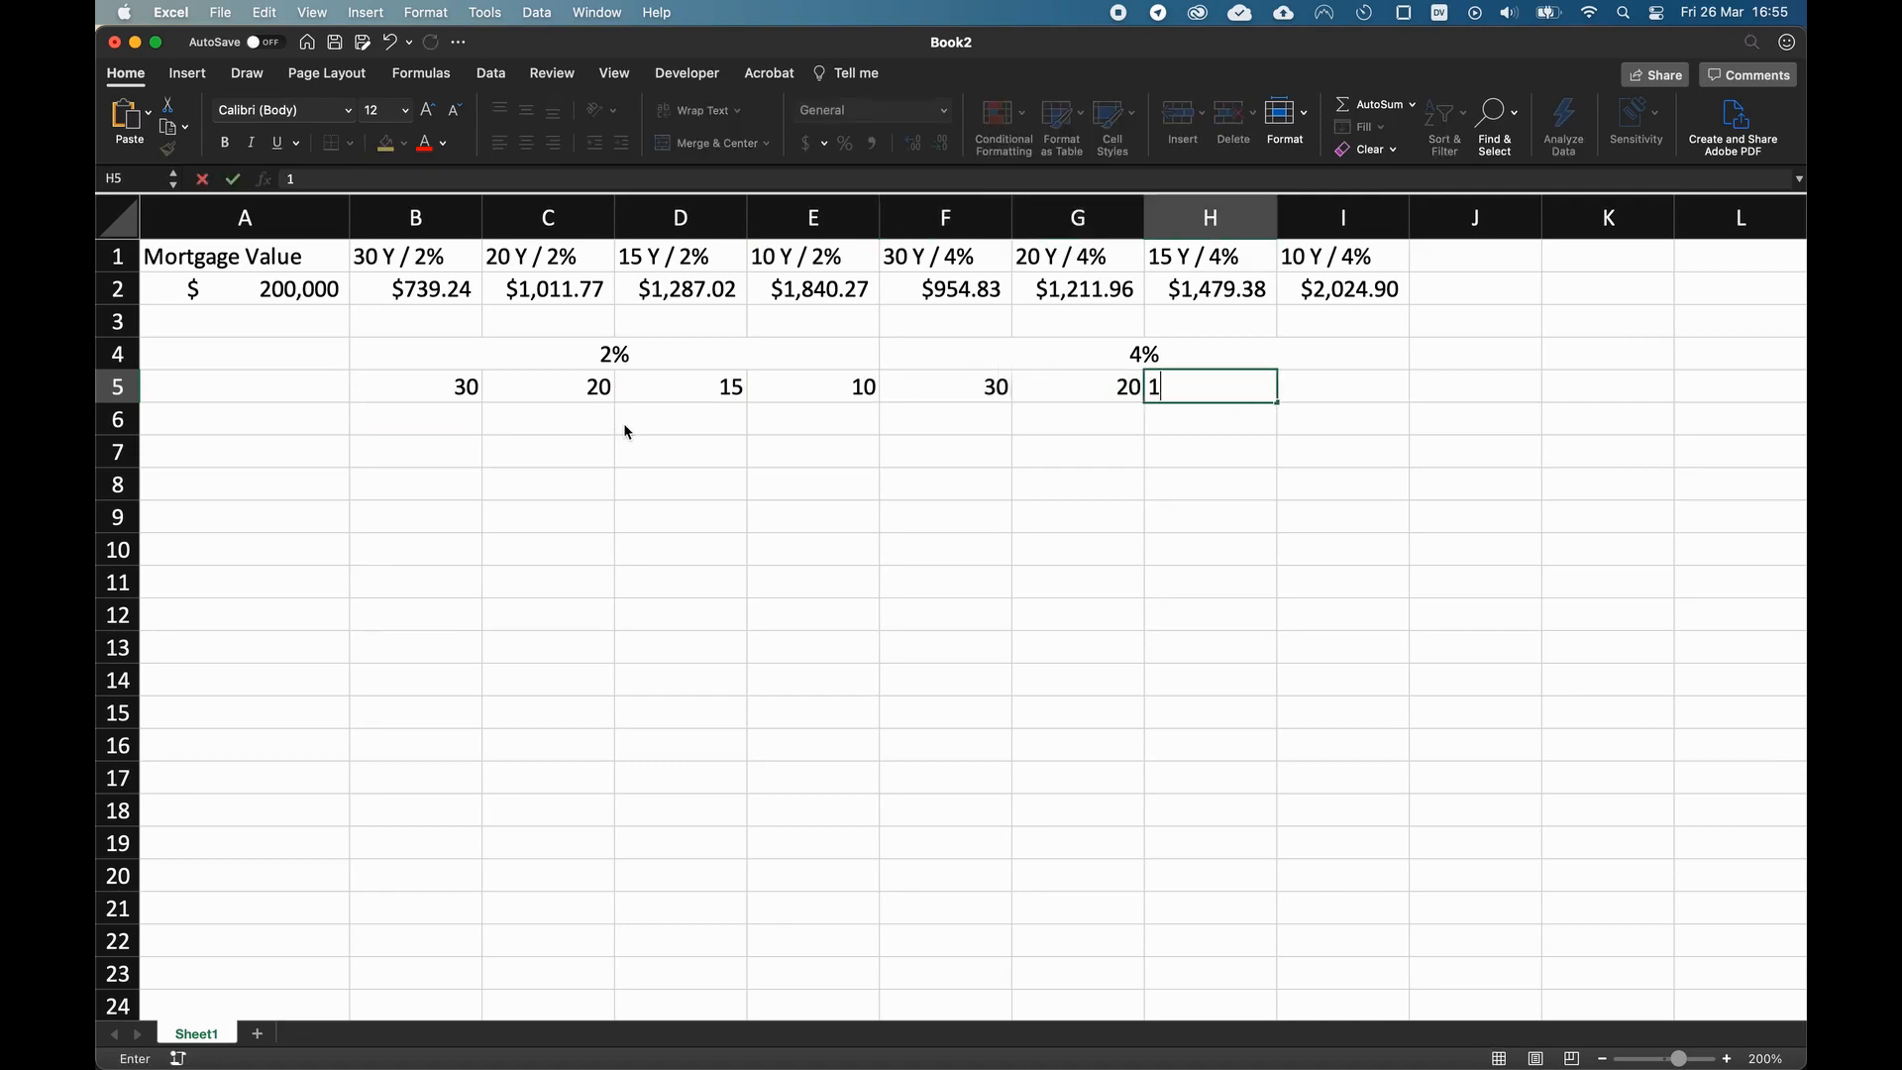
{"action": "key", "text": "Tab"}
{"action": "type", "text": "10"}
{"action": "key", "text": "Return"}
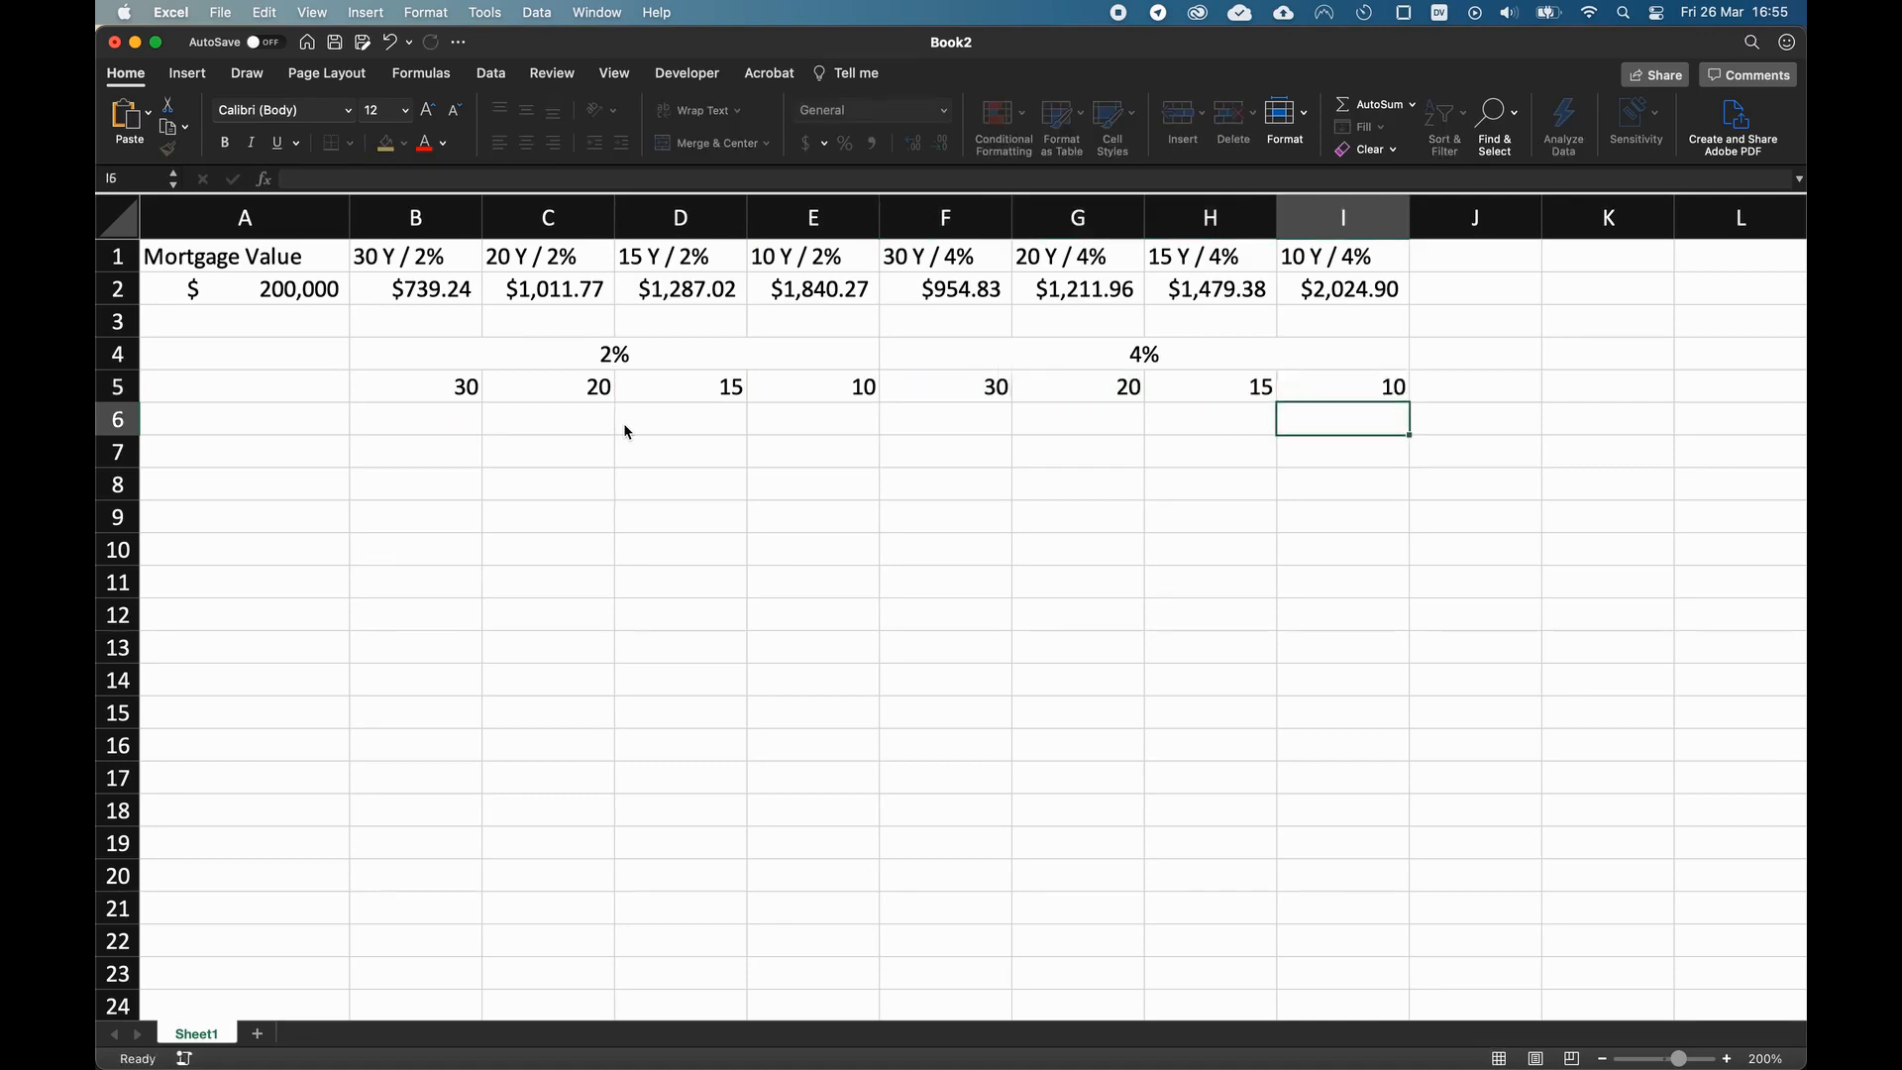
- Start a PMT formula in B6 with B4/12 as the monthly rate
{"action": "key", "text": "Left"}
{"action": "key", "text": "Left"}
{"action": "key", "text": "Left"}
{"action": "key", "text": "Left"}
{"action": "key", "text": "Left"}
{"action": "key", "text": "Left"}
{"action": "key", "text": "Left"}
{"action": "type", "text": "=PM"}
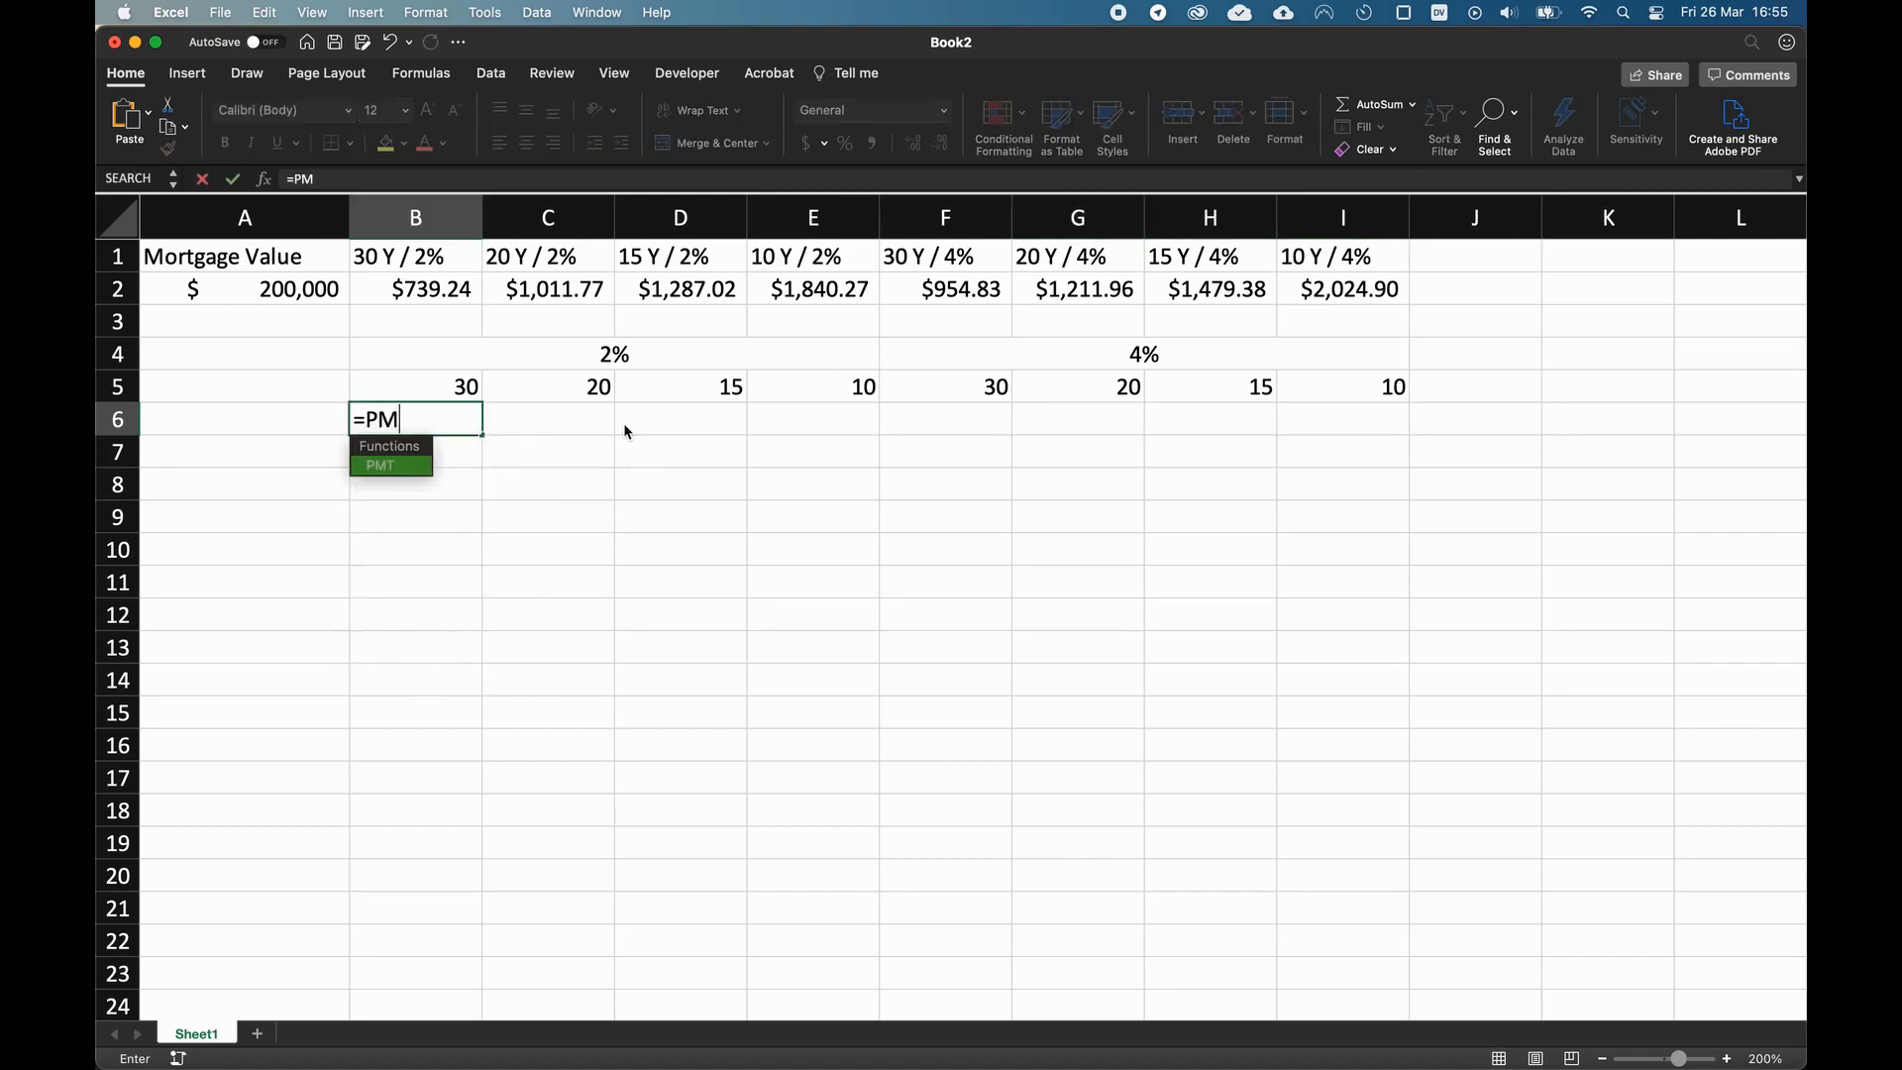
{"action": "type", "text": "T("}
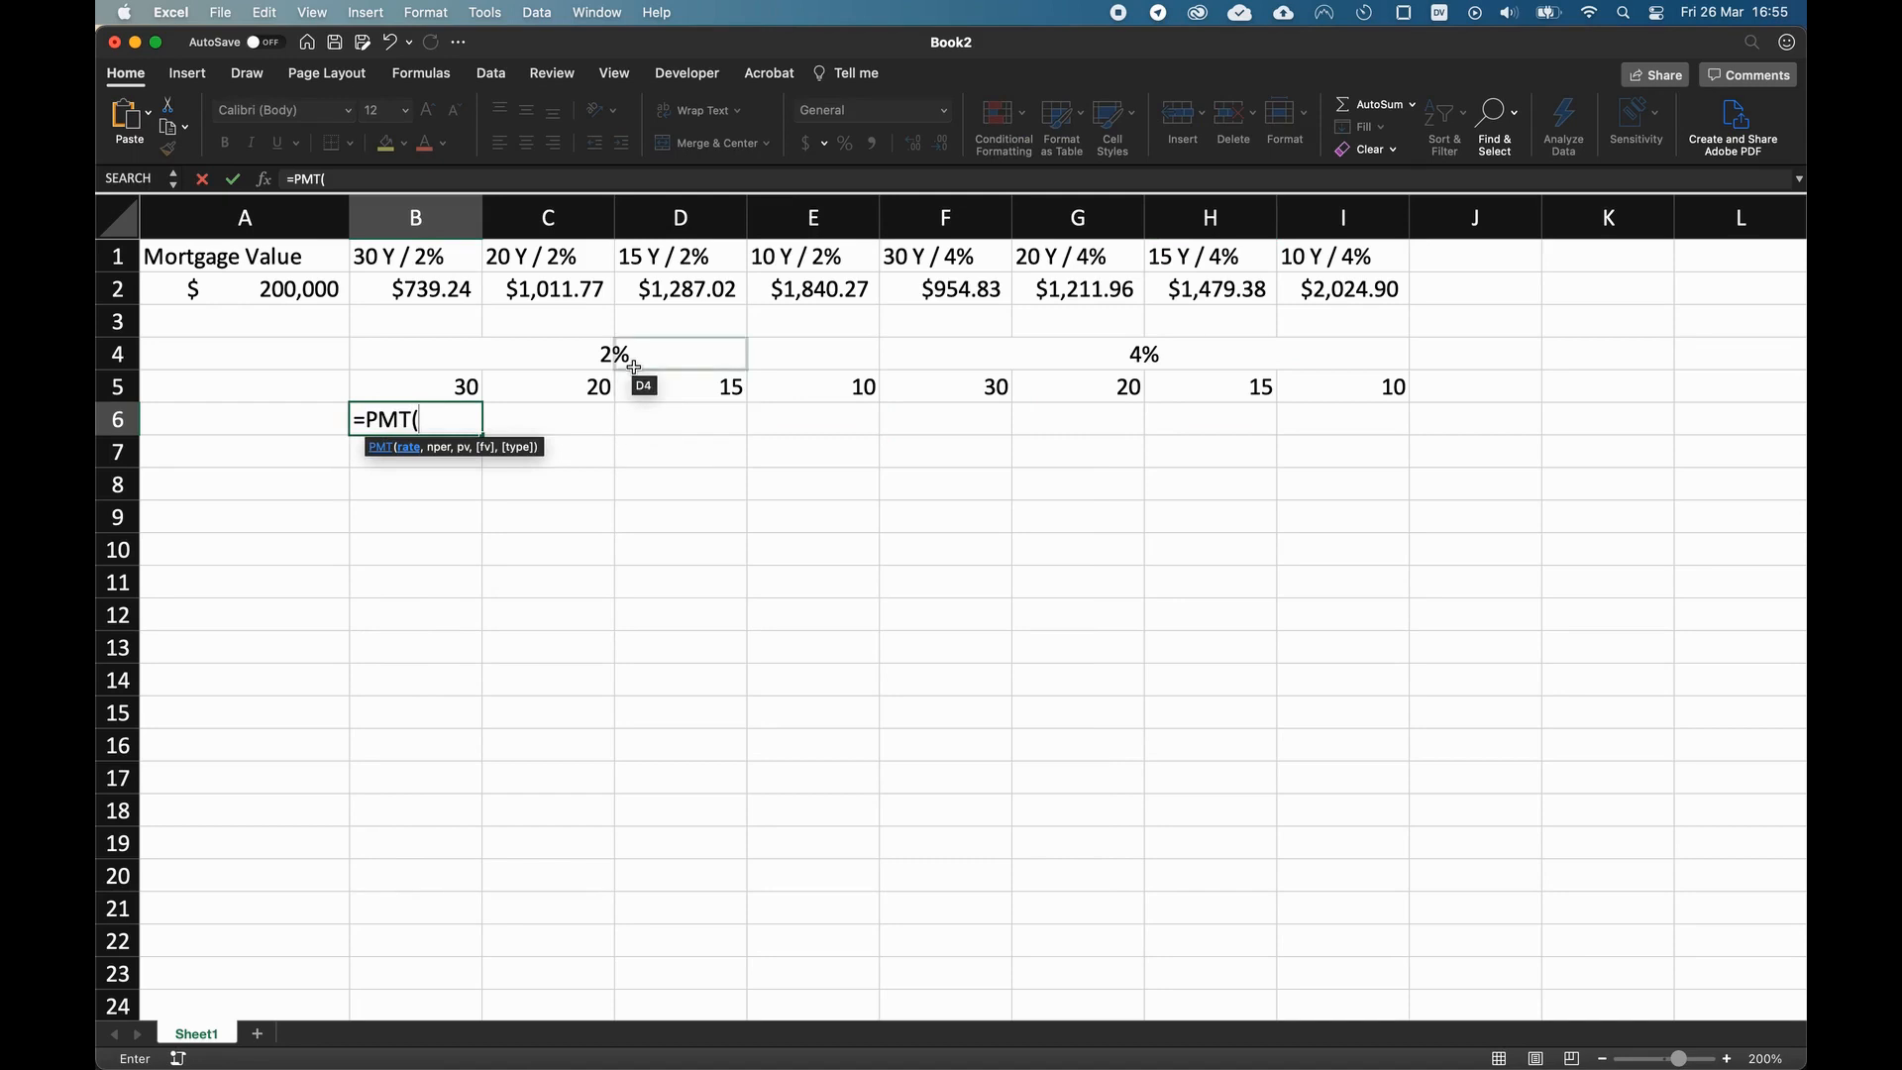
{"action": "left_click", "coordinate": [455, 366]}
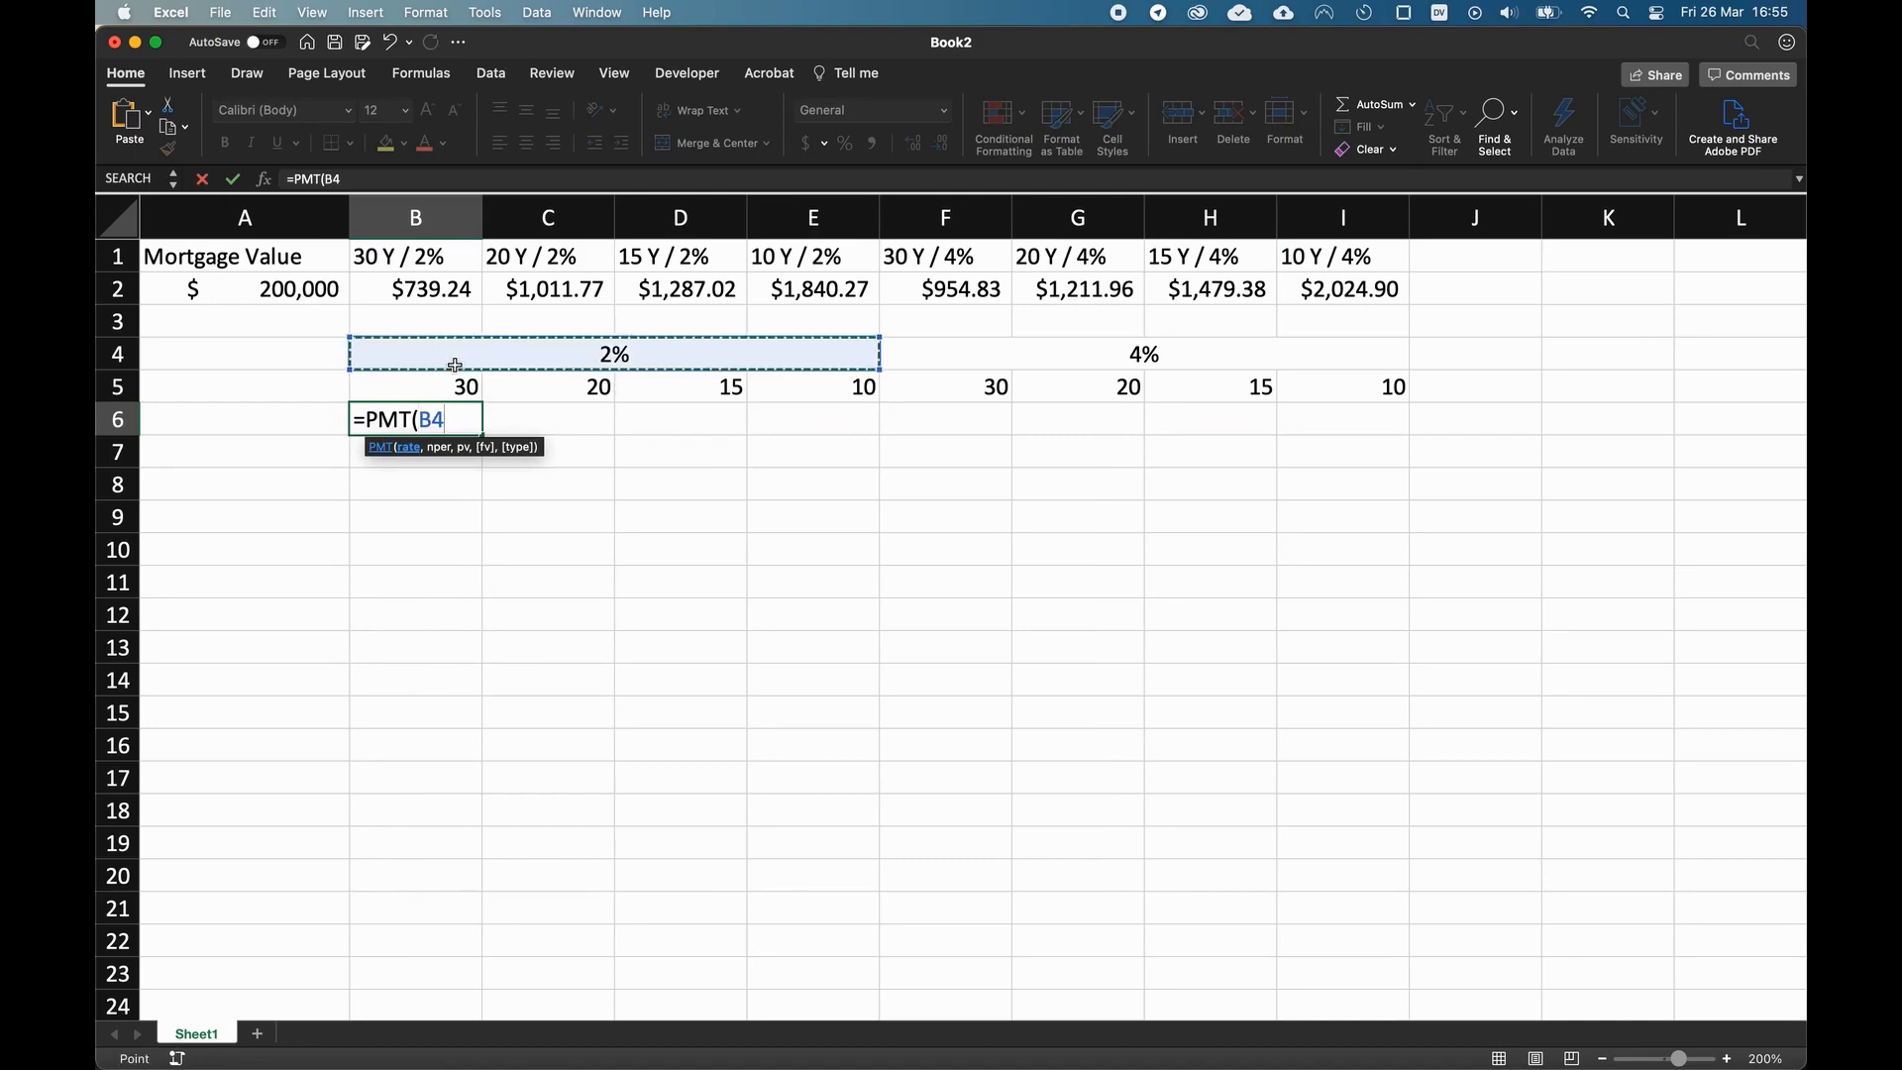
{"action": "type", "text": "/12"}
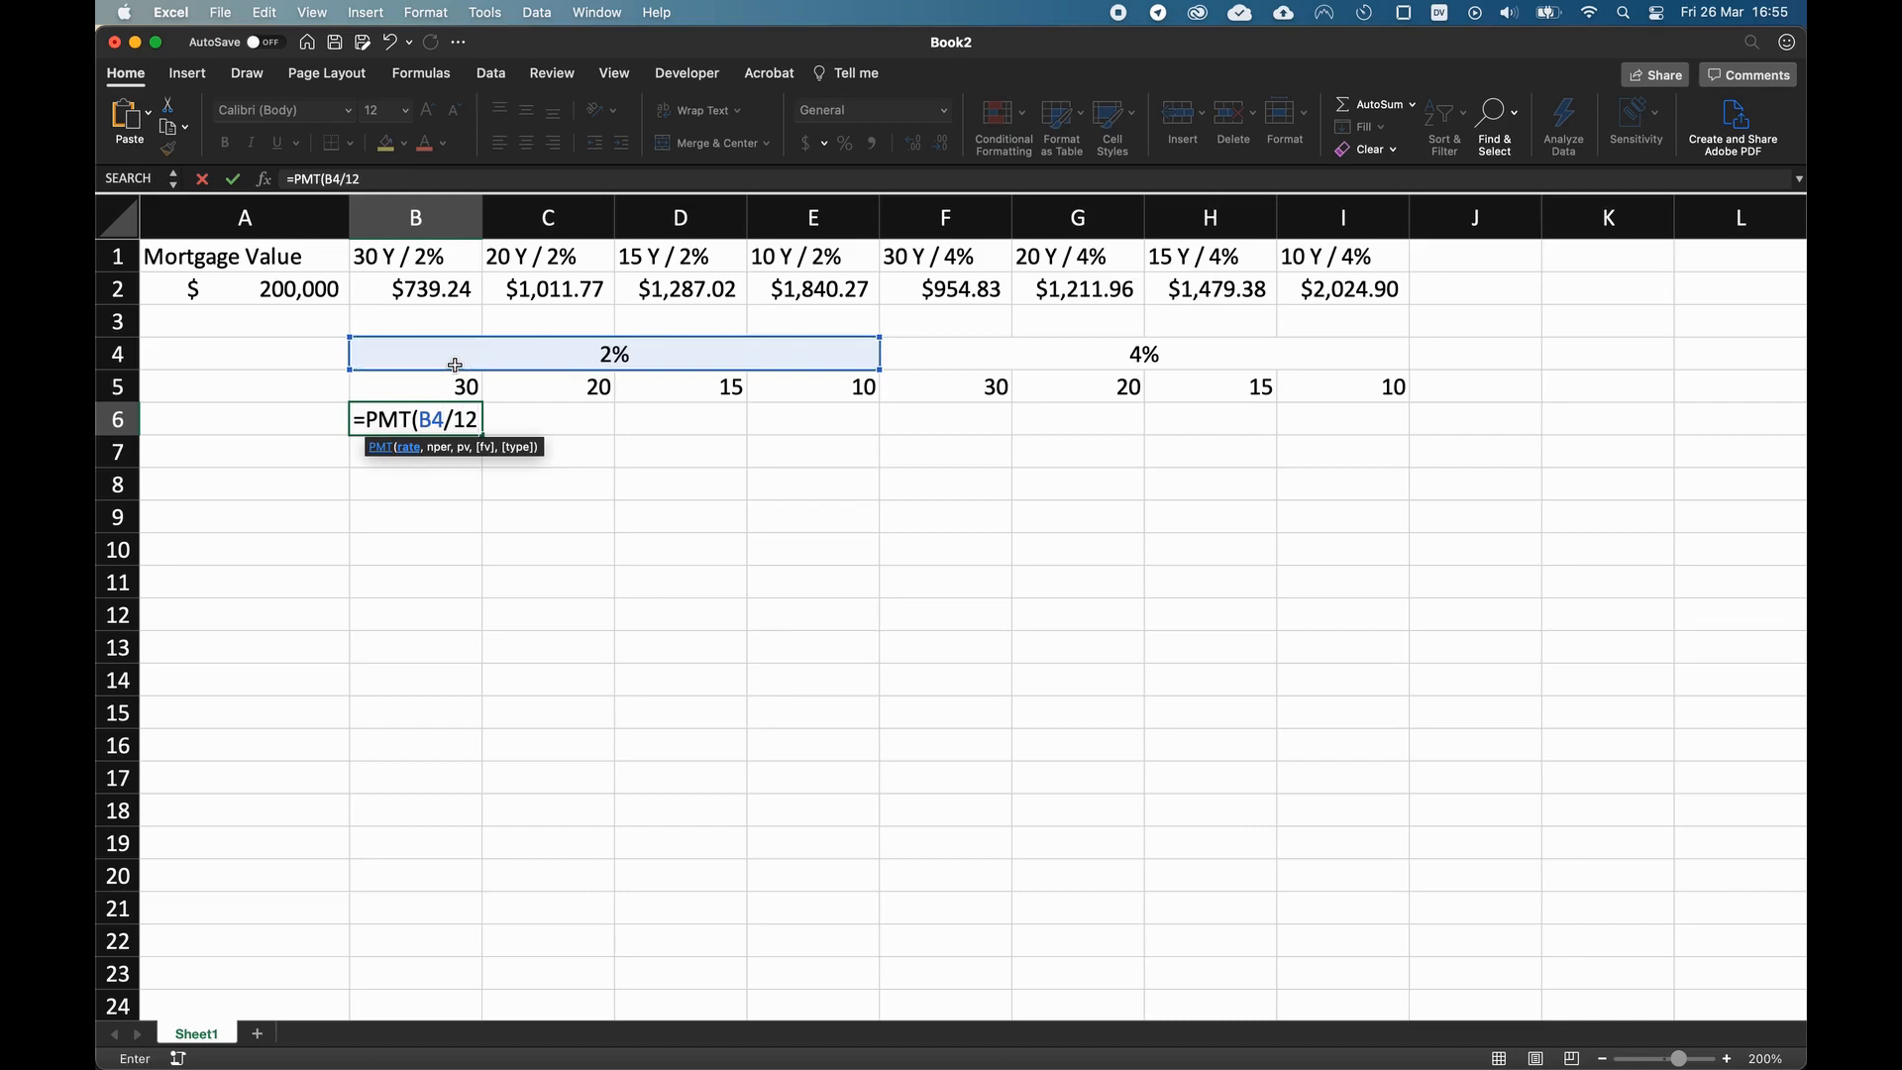
{"action": "key", "text": "Return"}
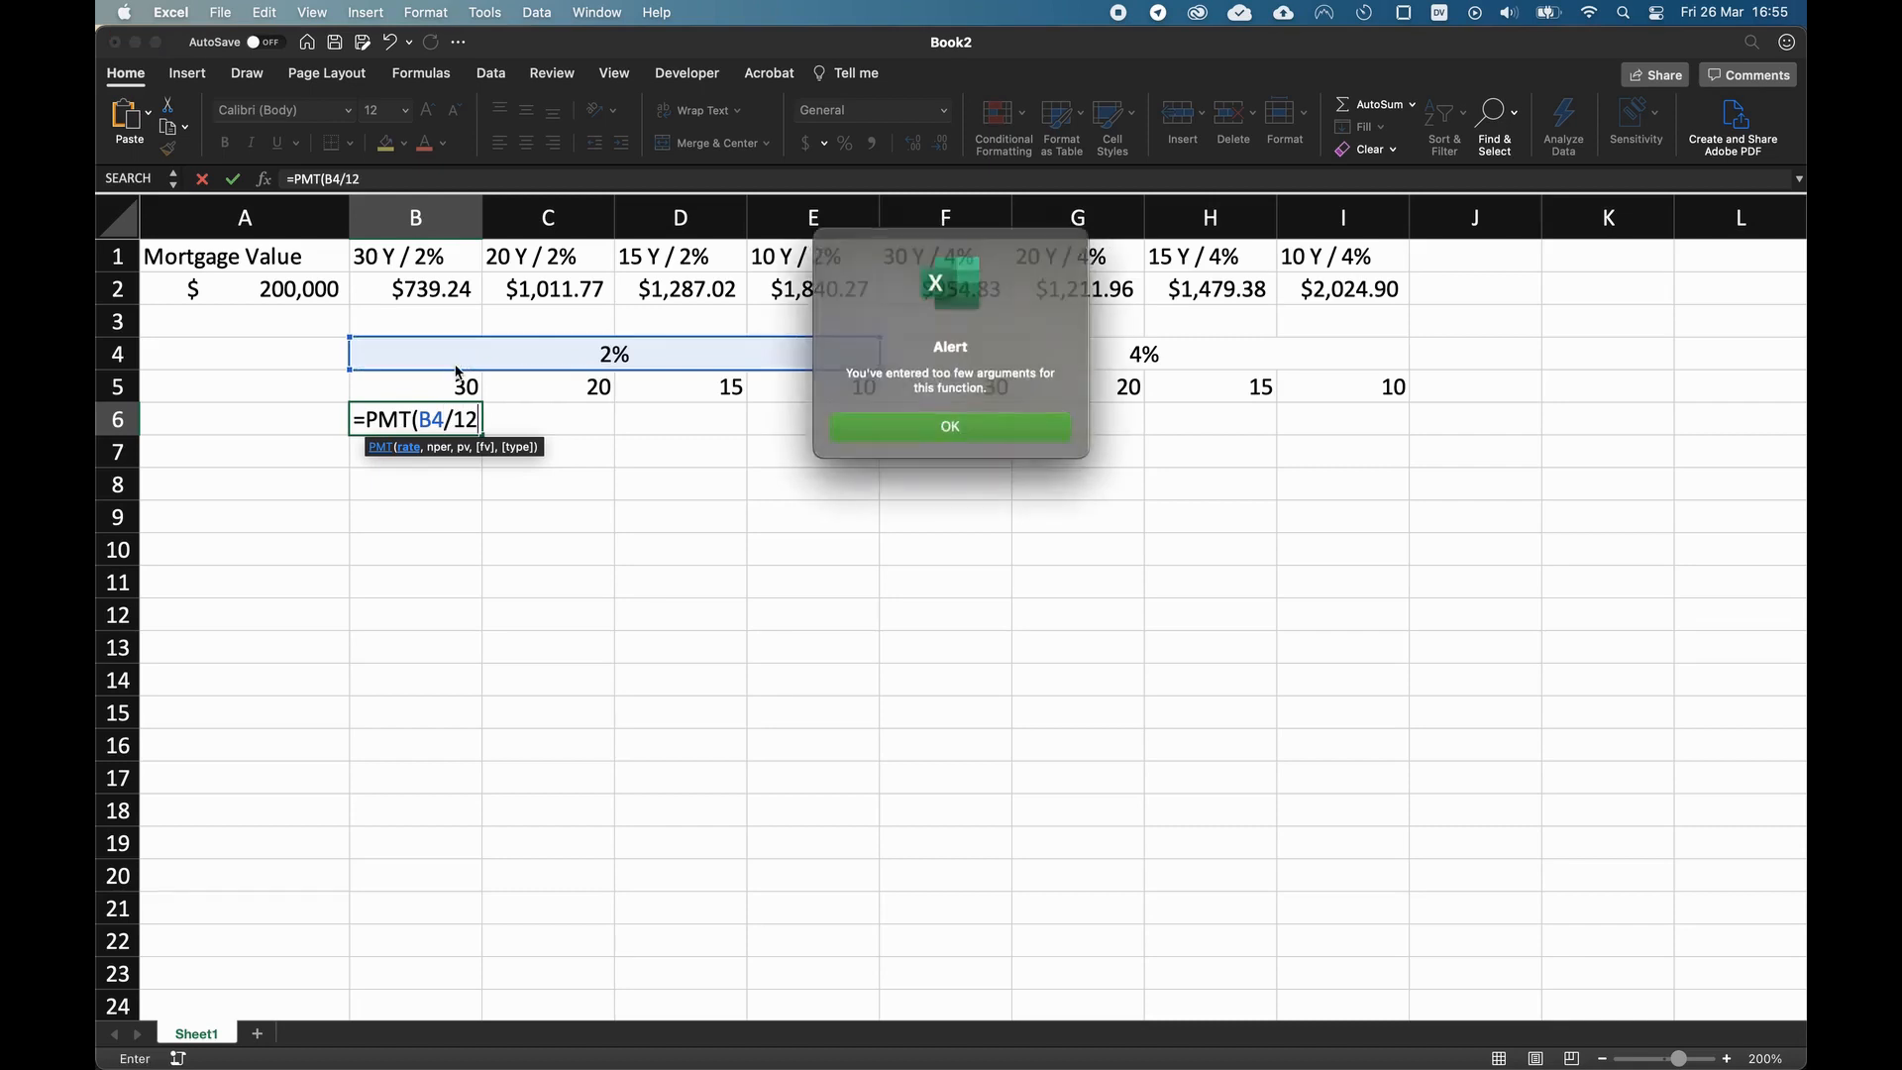
{"action": "key", "text": "Return"}
- Make the rate reference in B6's formula absolute as $B$4 and move on to the number-of-periods argument
{"action": "key", "text": "Left"}
{"action": "key", "text": "Left"}
{"action": "key", "text": "Left"}
{"action": "key", "text": "Left"}
{"action": "key", "text": "Left"}
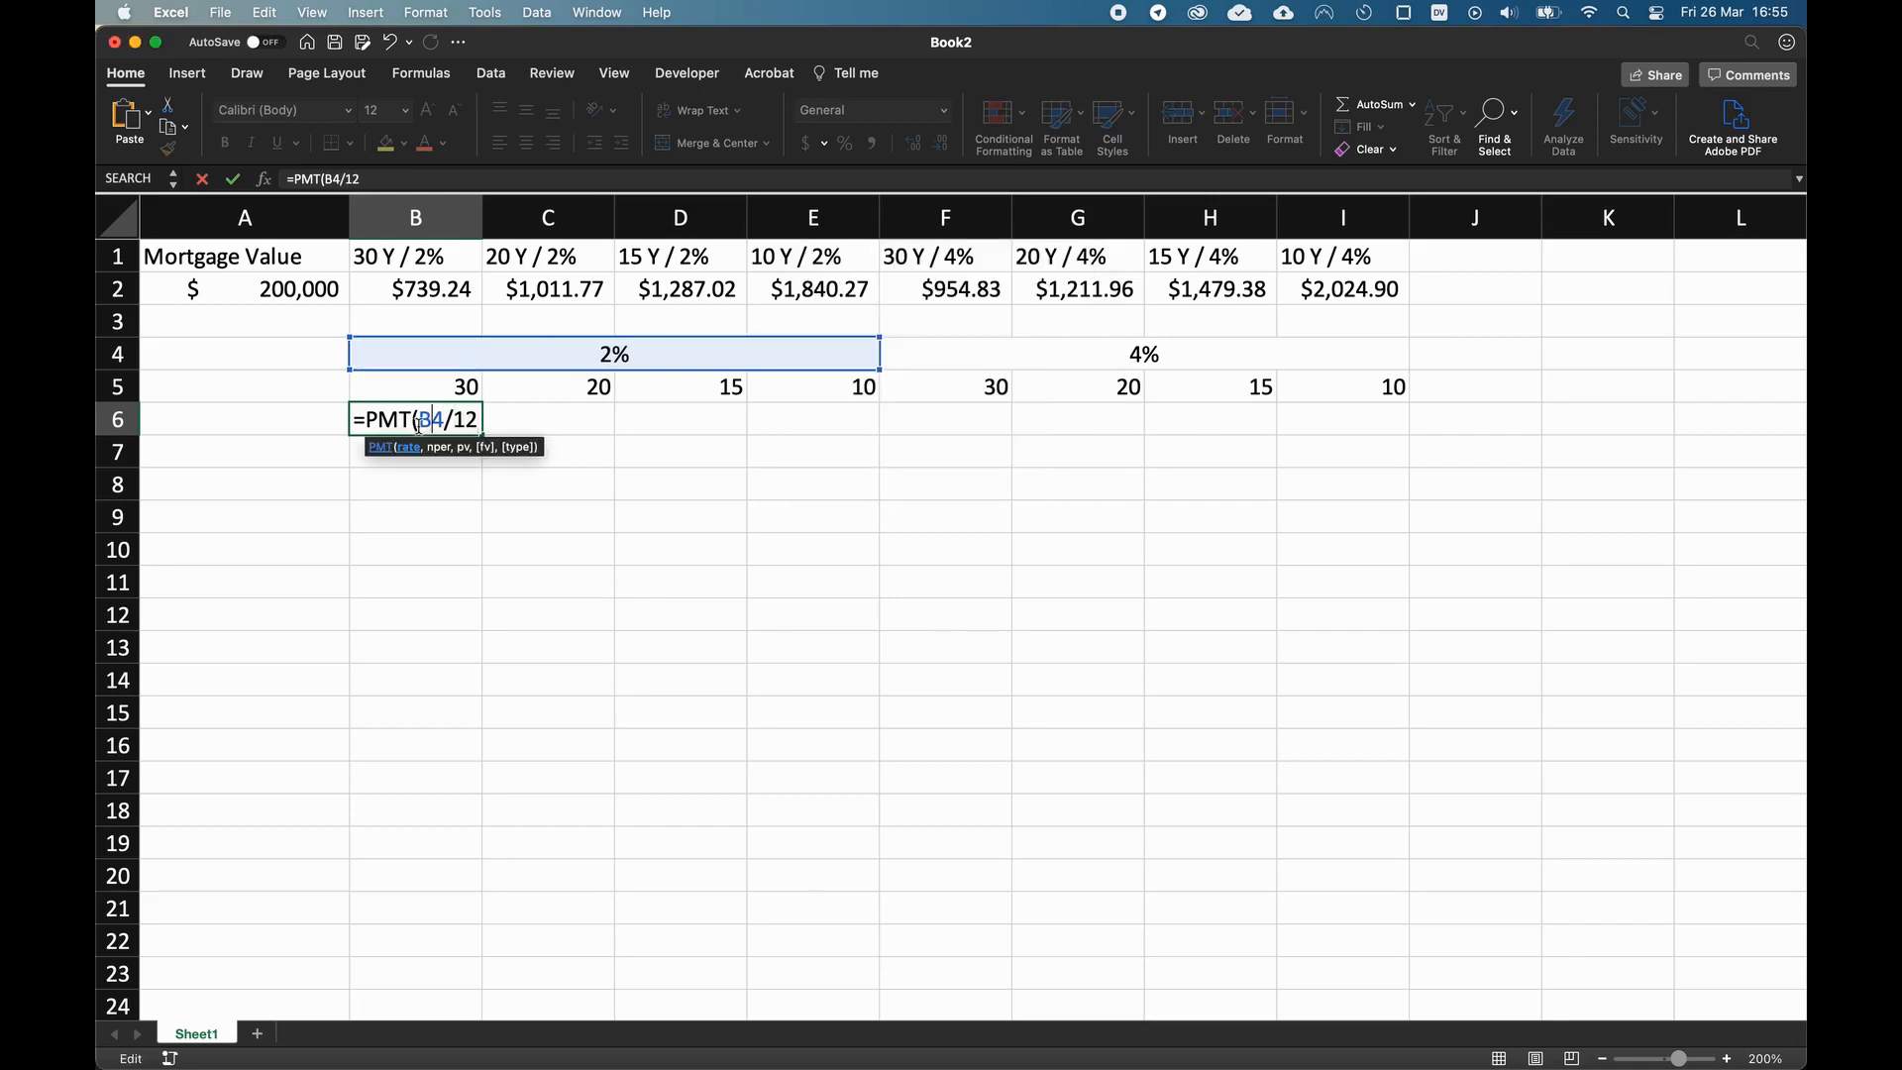
{"action": "type", "text": "$B"}
{"action": "type", "text": "$"}
{"action": "key", "text": "Right"}
{"action": "key", "text": "Right"}
{"action": "type", "text": ","}
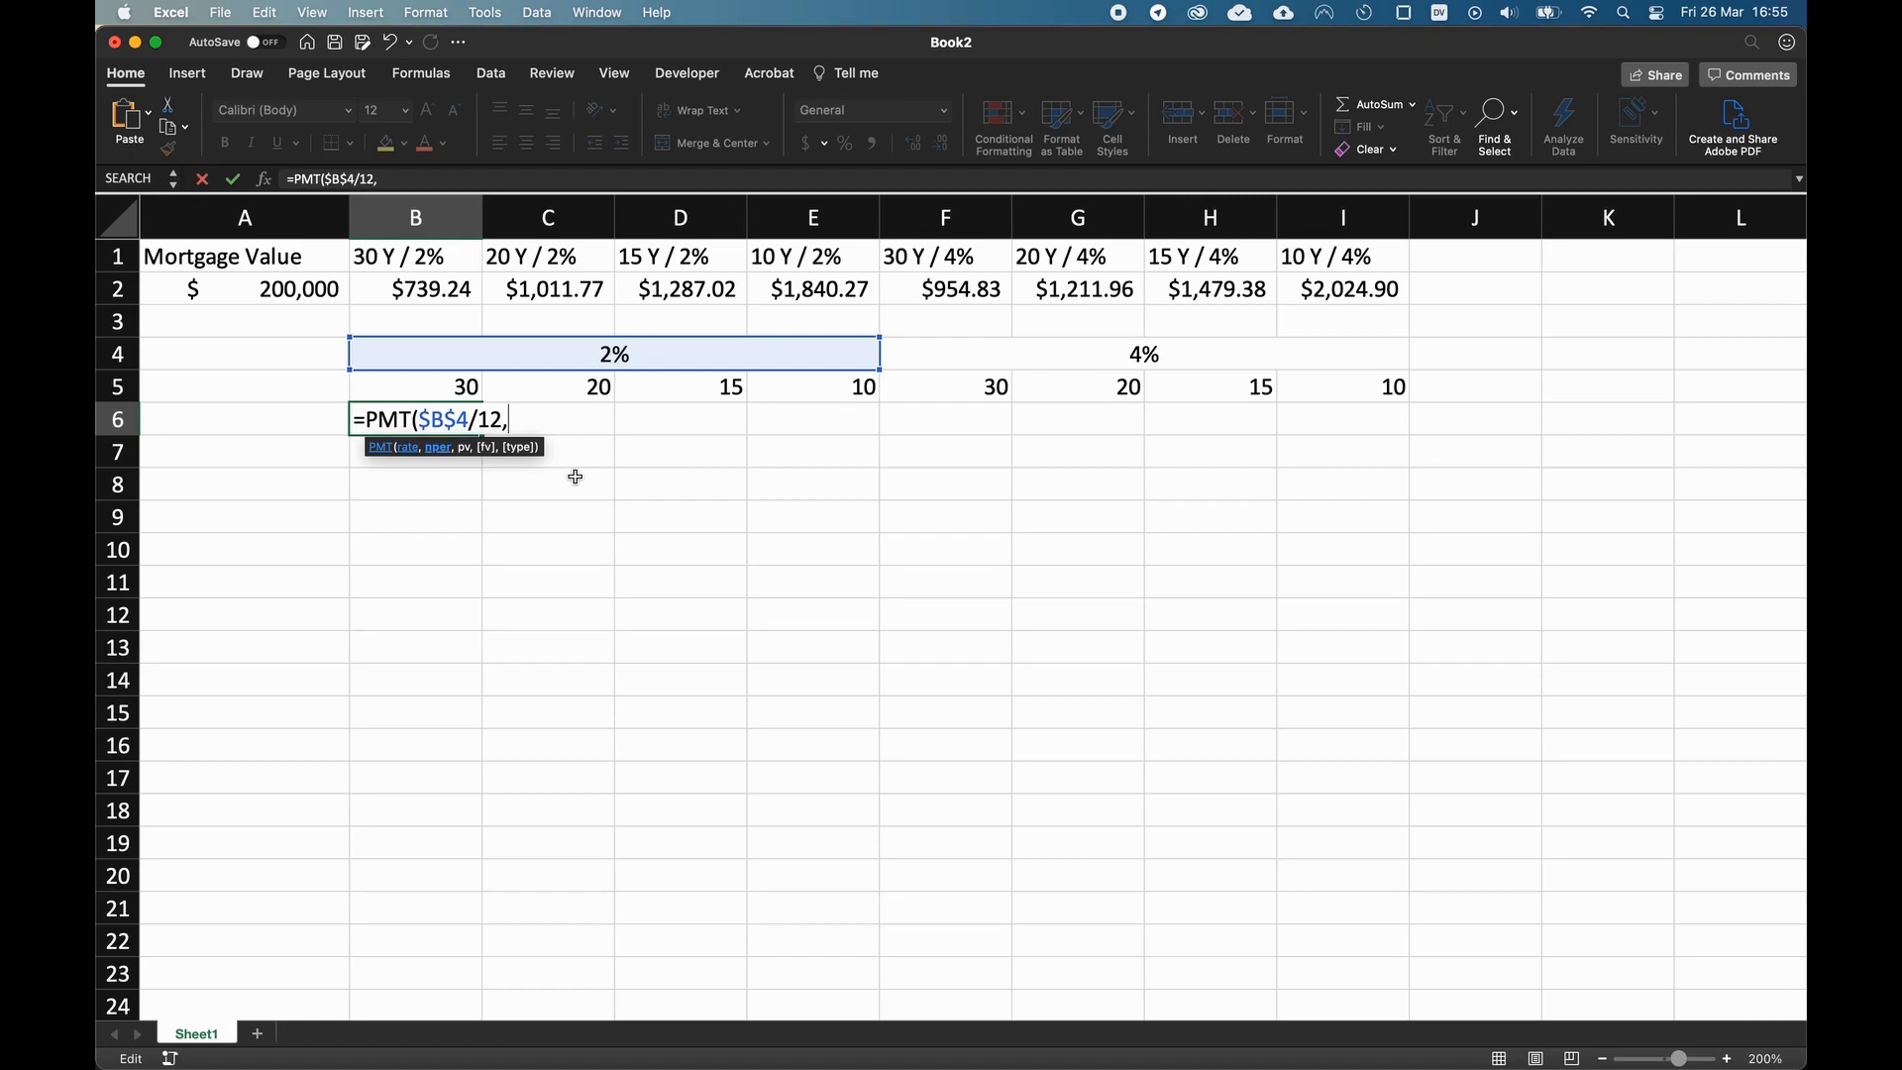
- Complete B6's payment formula with 12*B5 periods and -$A$2 as present value, giving =PMT($B$4/12,12*B5,-$A$2)
{"action": "type", "text": "12*"}
{"action": "left_click", "coordinate": [441, 396]}
{"action": "type", "text": ","}
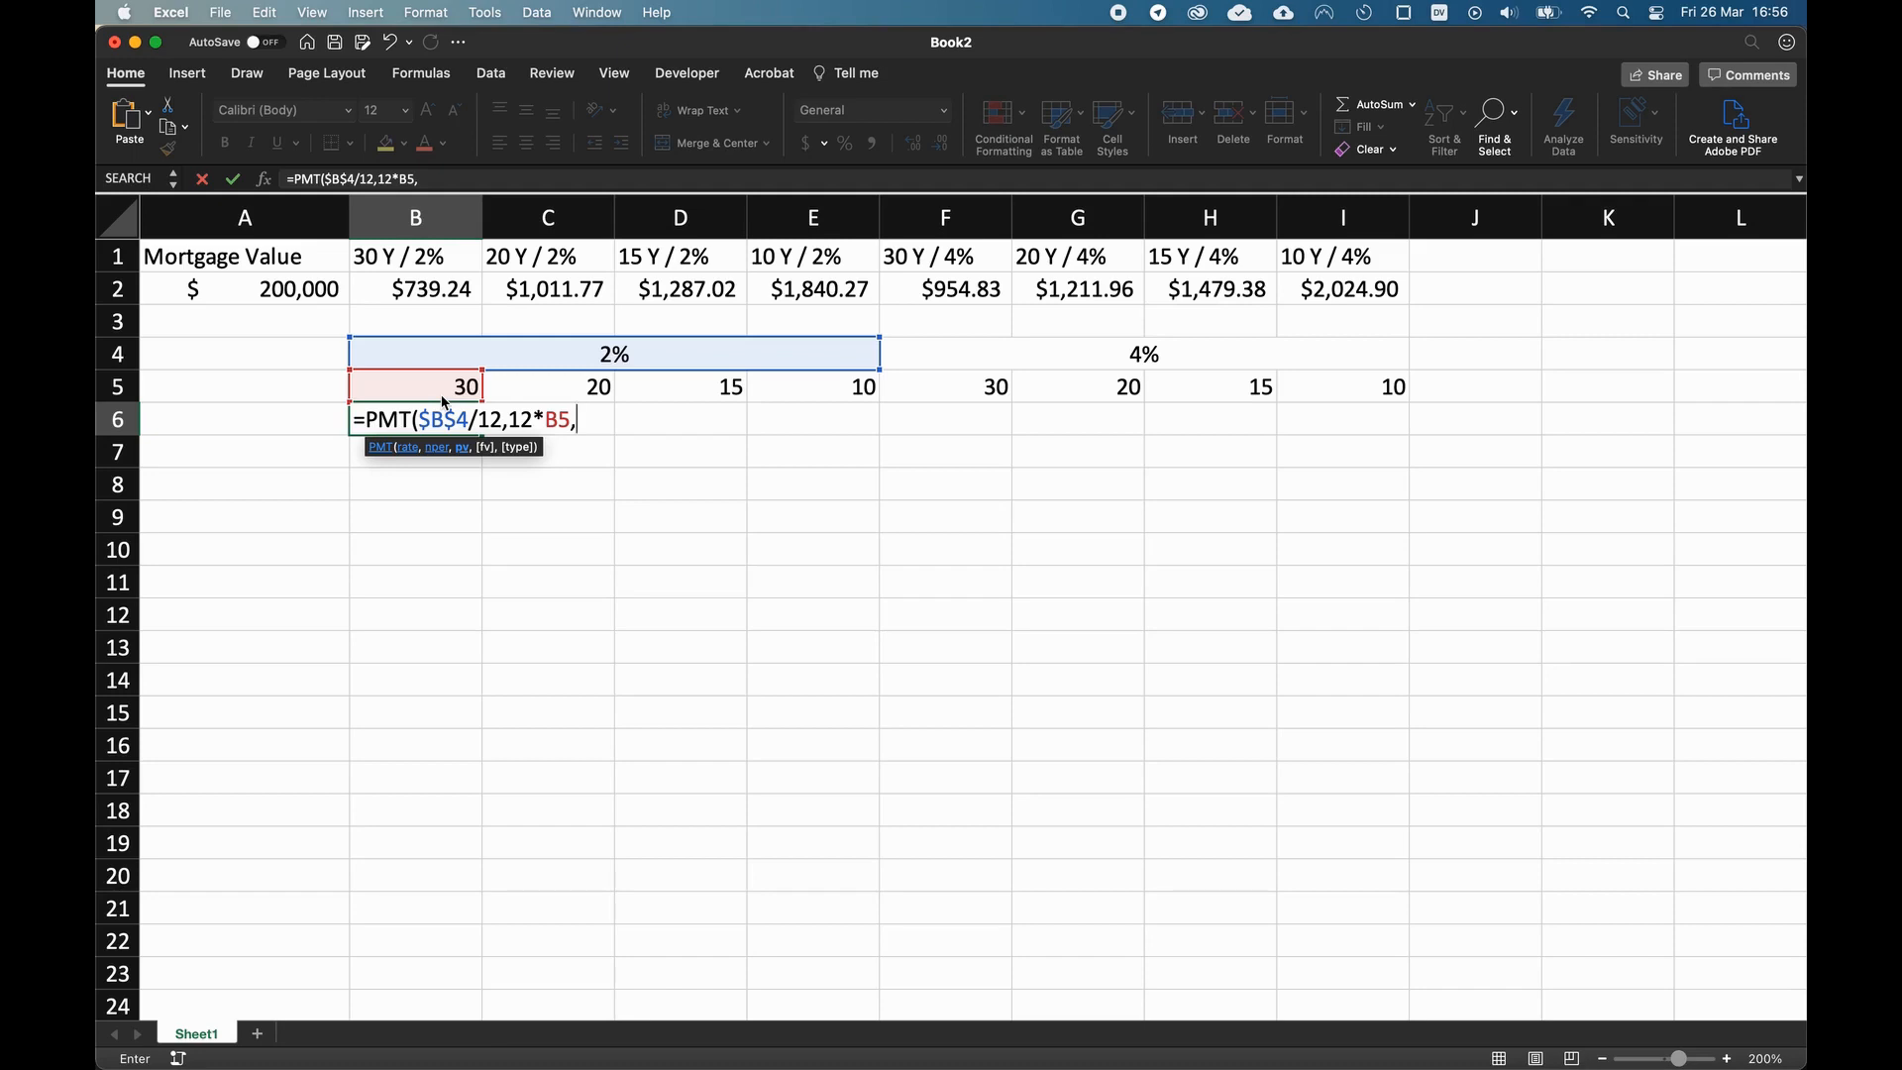
{"action": "type", "text": "-$"}
{"action": "left_click", "coordinate": [278, 303]}
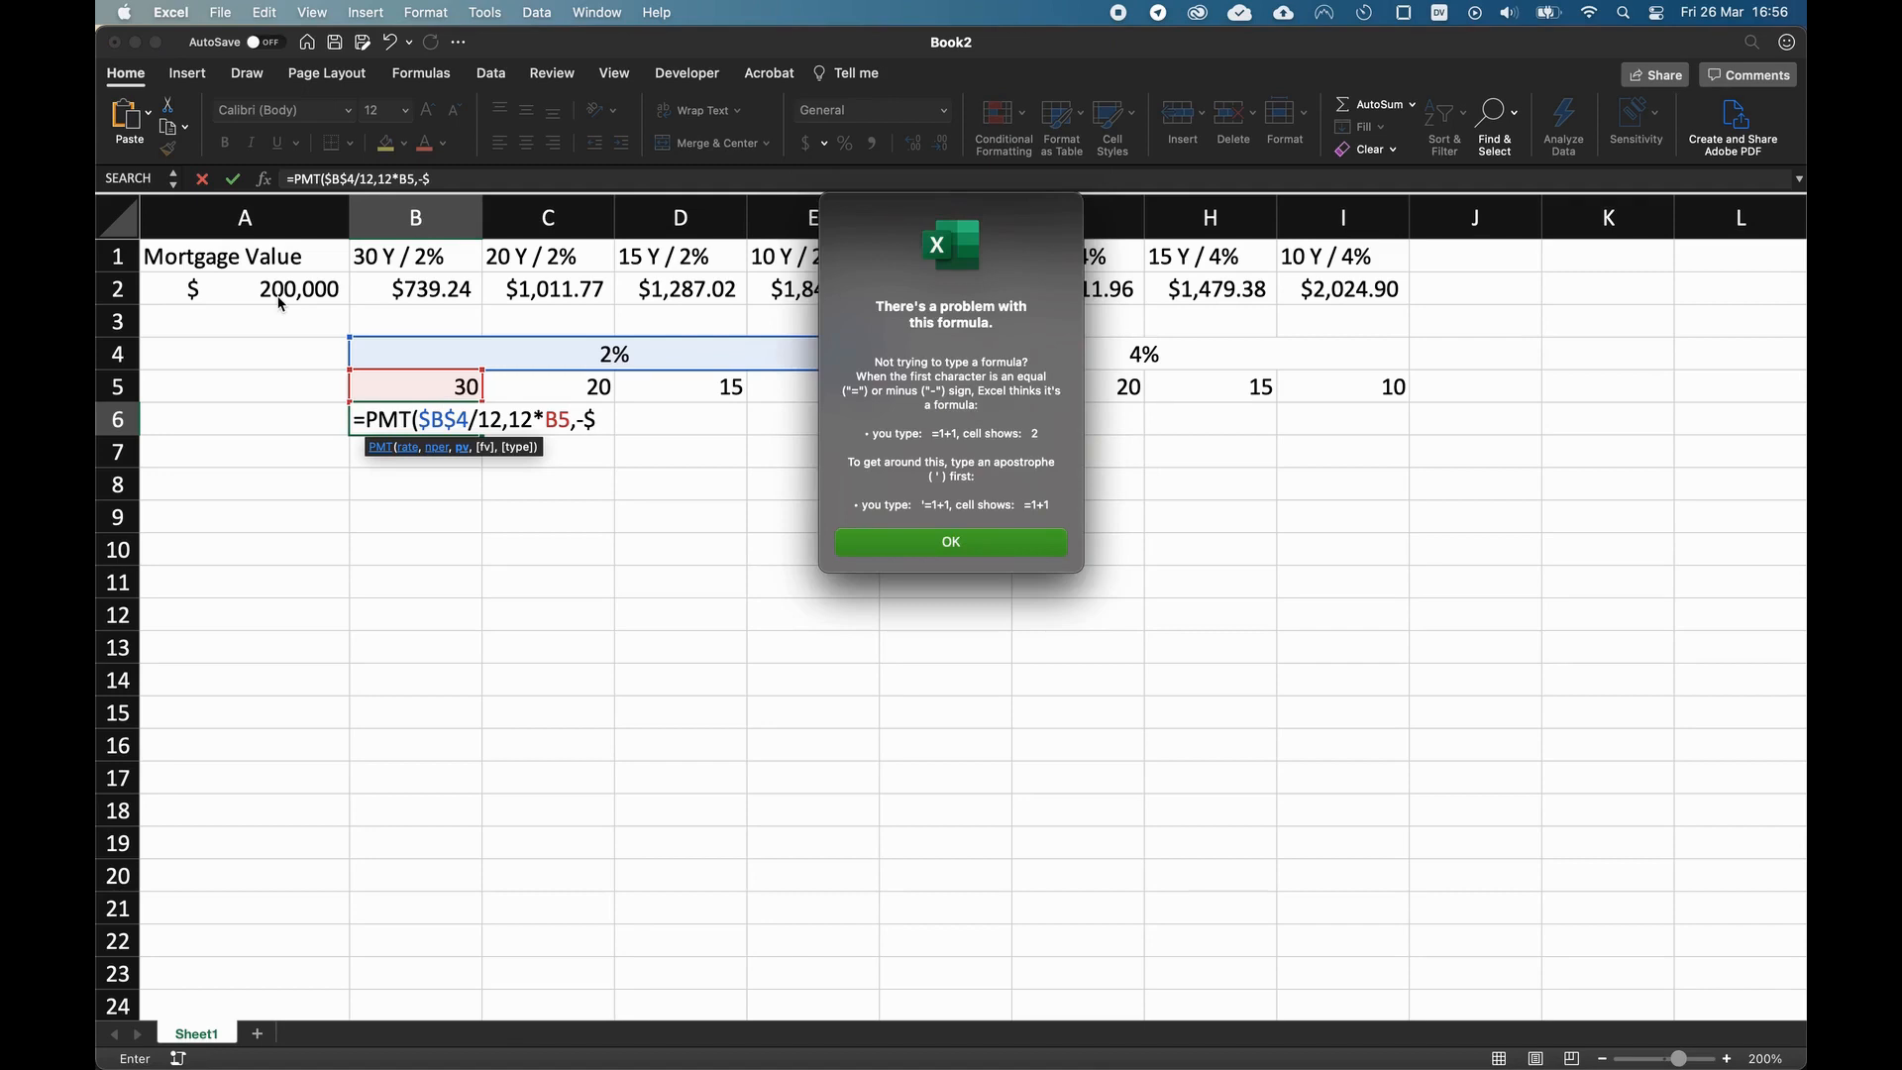
{"action": "key", "text": "Return"}
{"action": "key", "text": "BackSpace"}
{"action": "left_click", "coordinate": [279, 297]}
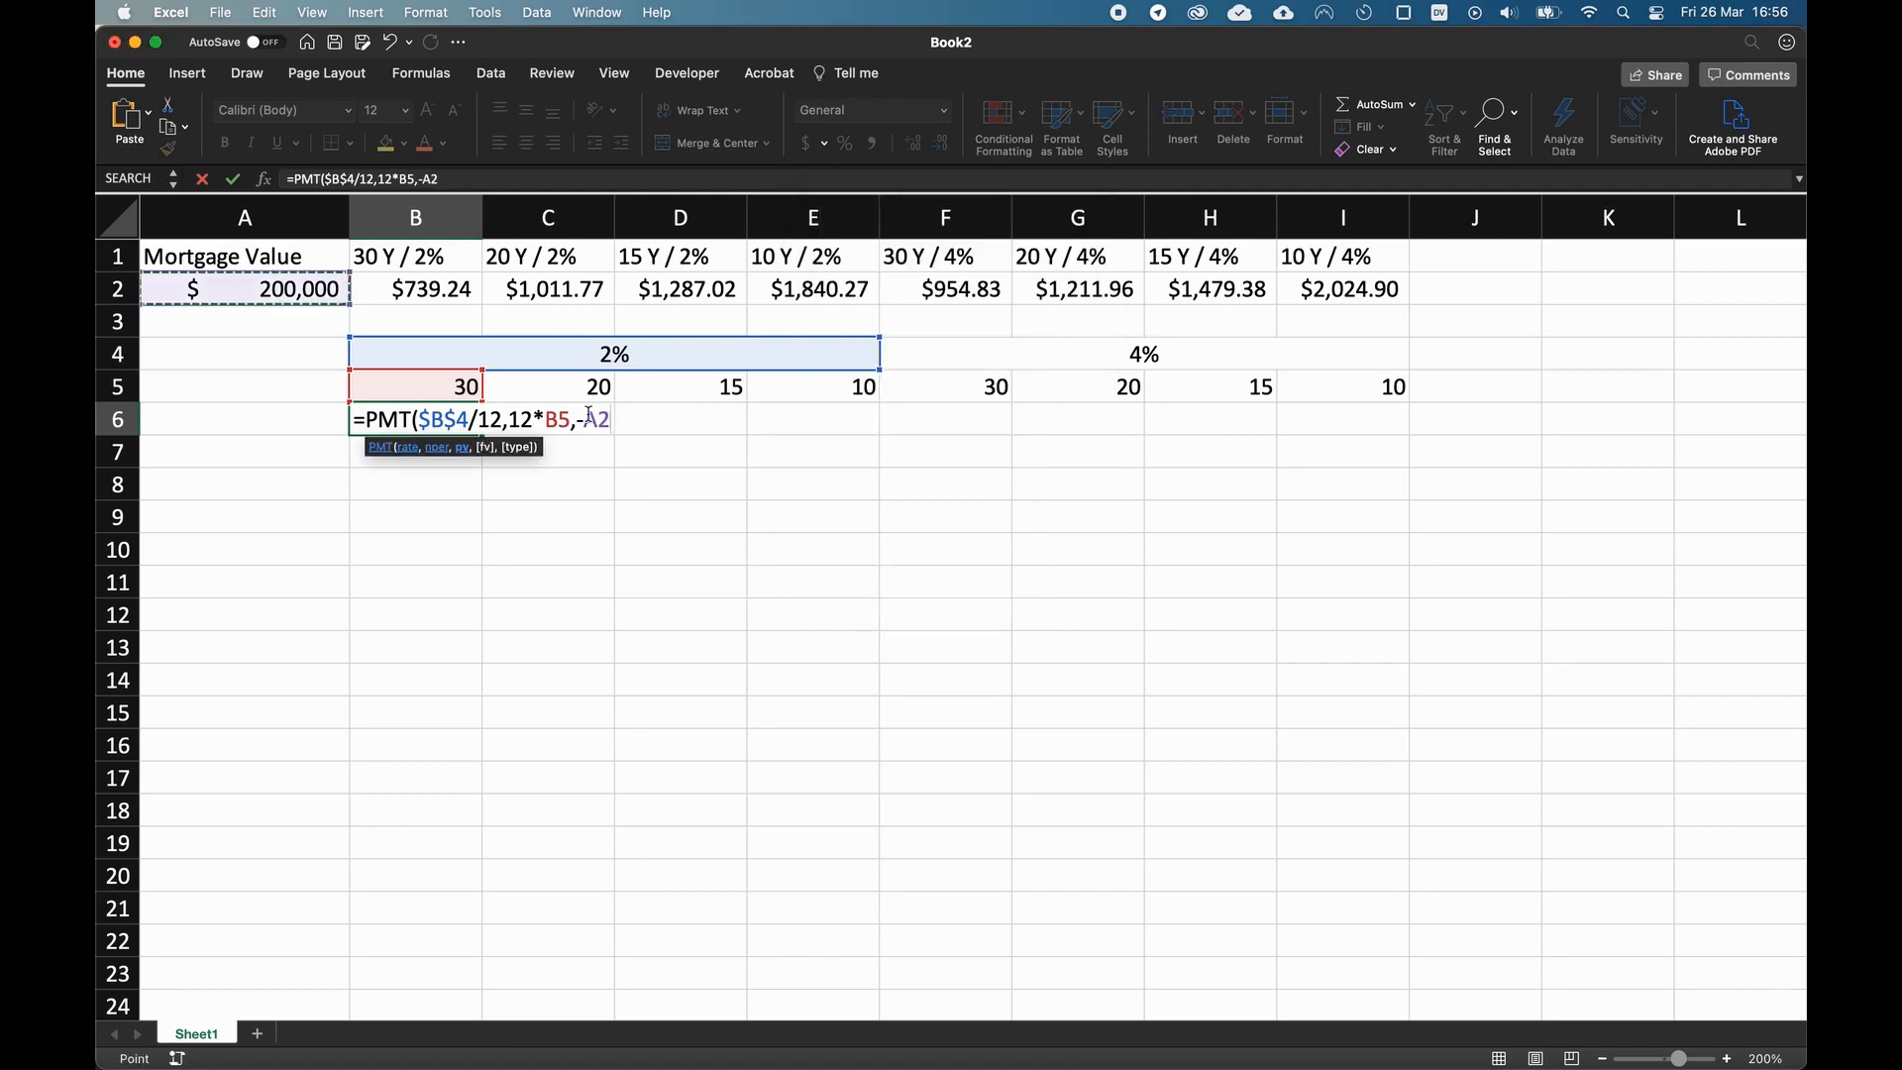
{"action": "key", "text": "super+t"}
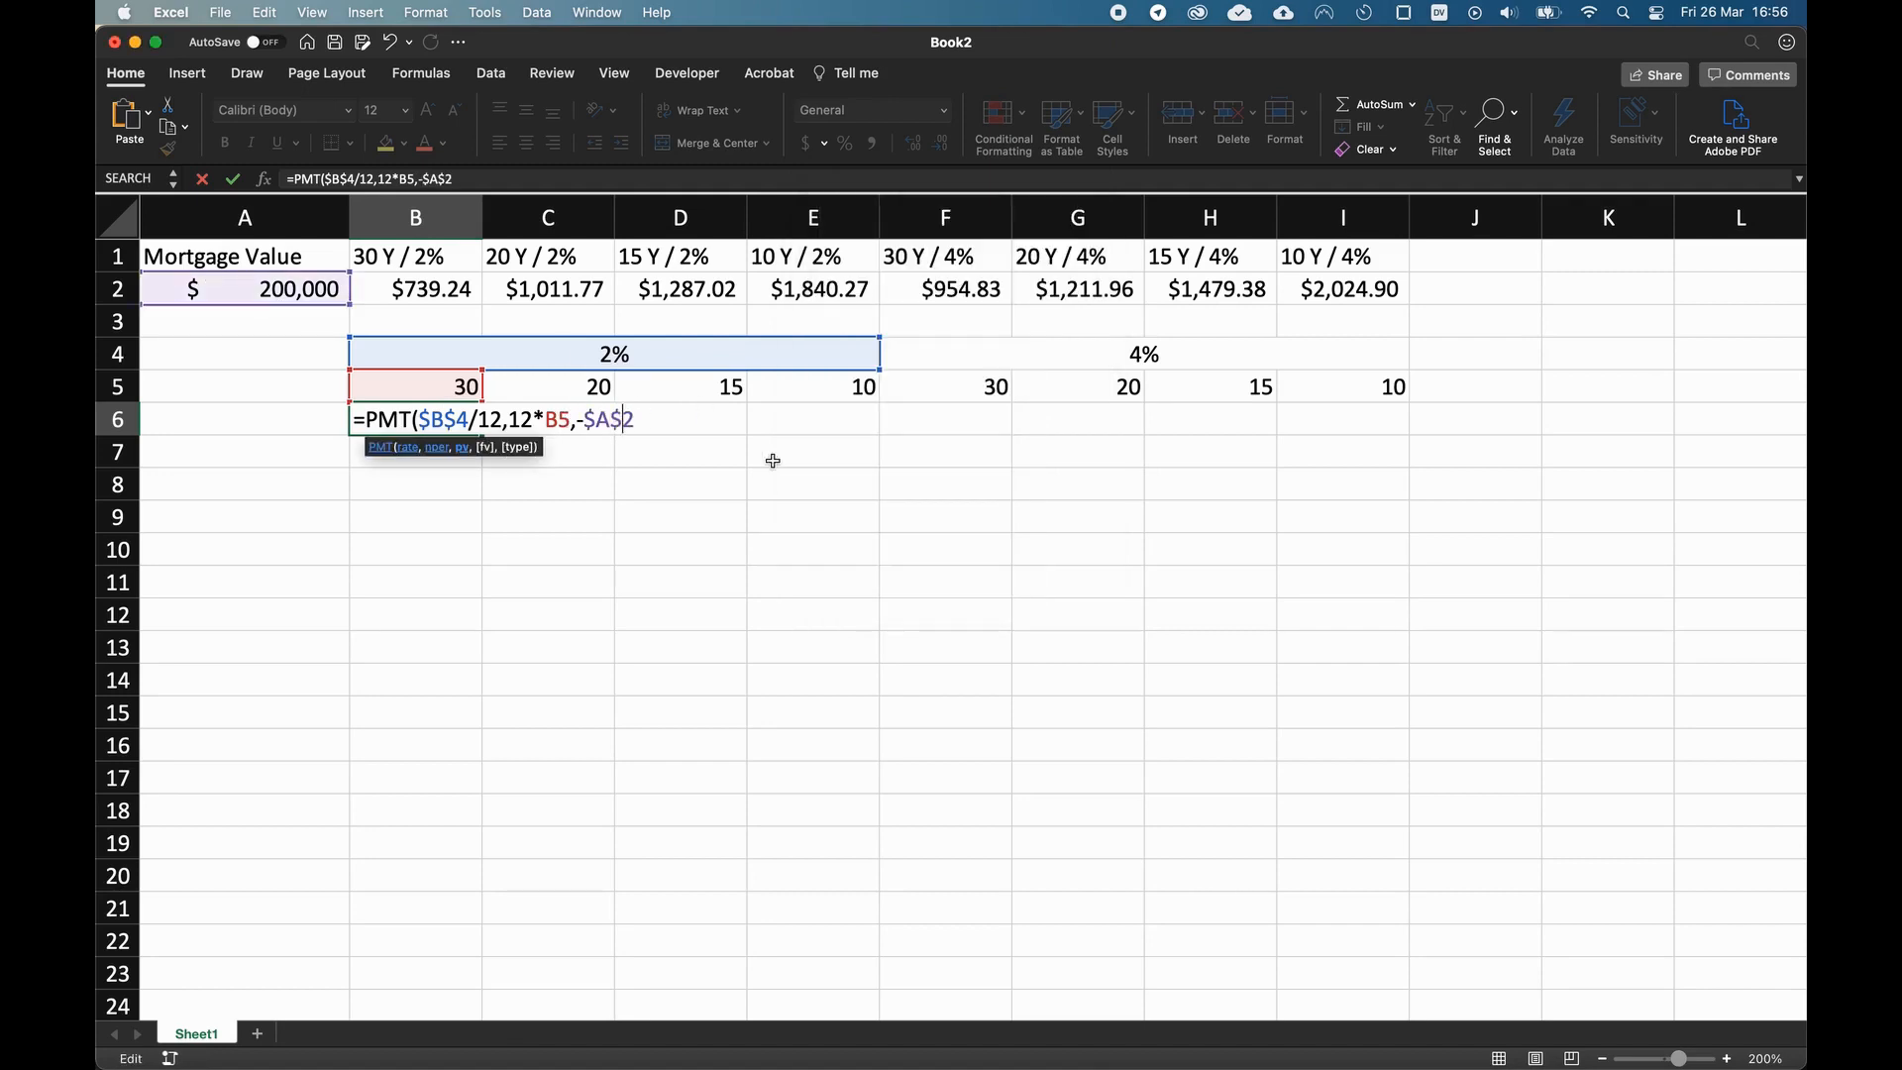
{"action": "key", "text": "Return"}
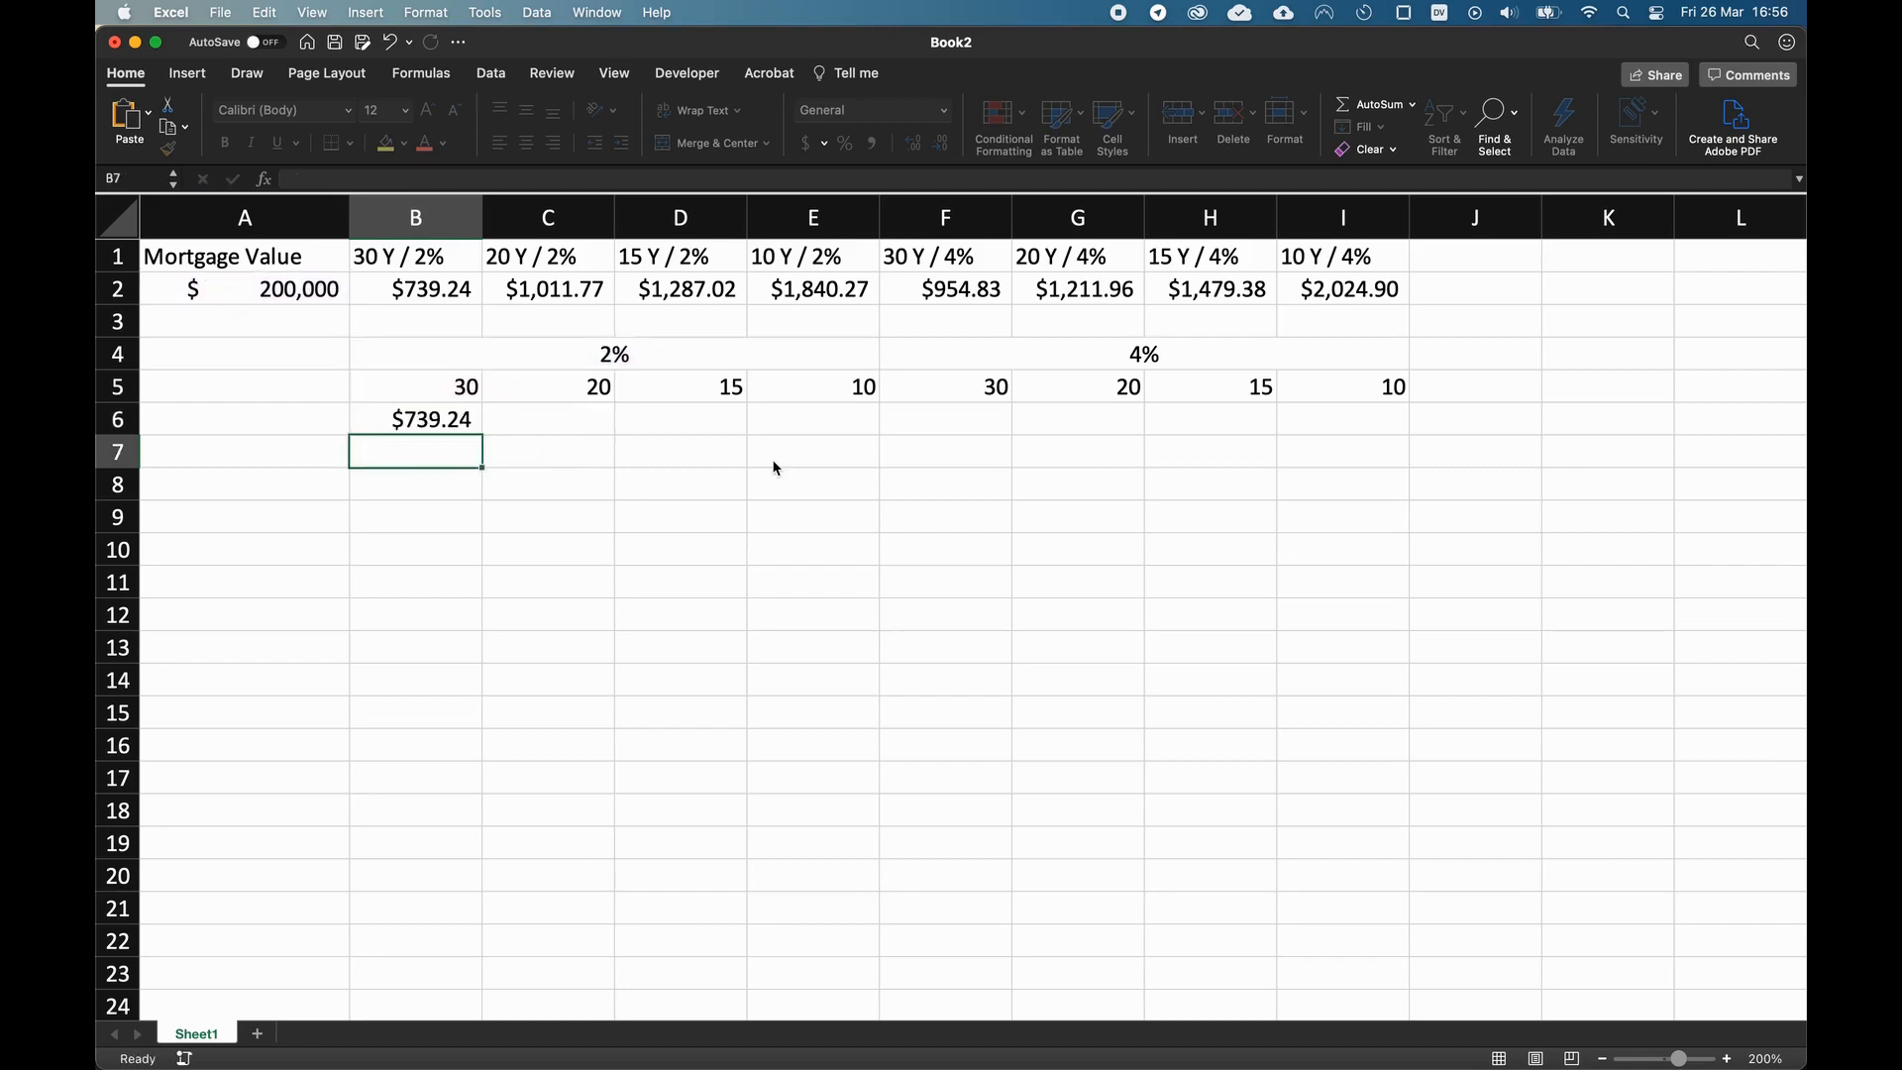
- Fill the payment formula from B6 across row 6 to I6
{"action": "left_click", "coordinate": [401, 428]}
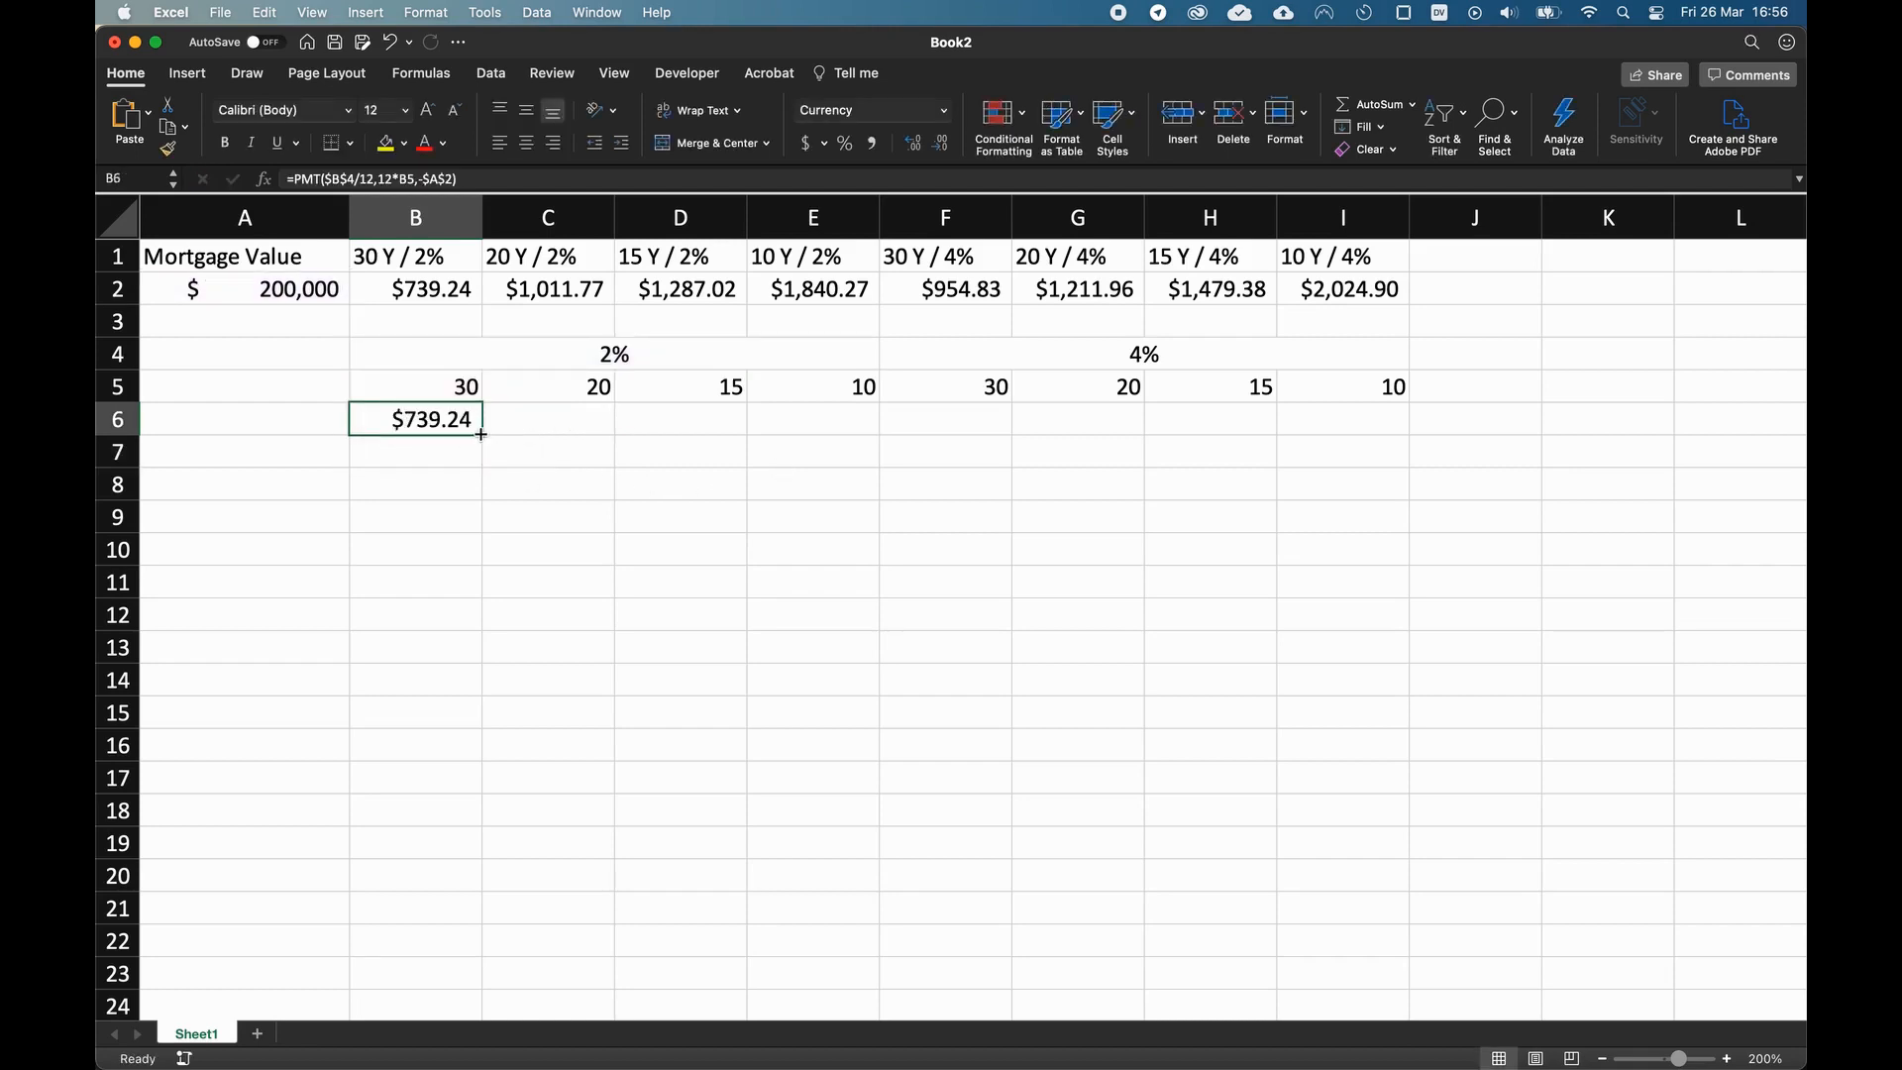
{"action": "left_click_drag", "start_coordinate": [481, 435], "coordinate": [1333, 444]}
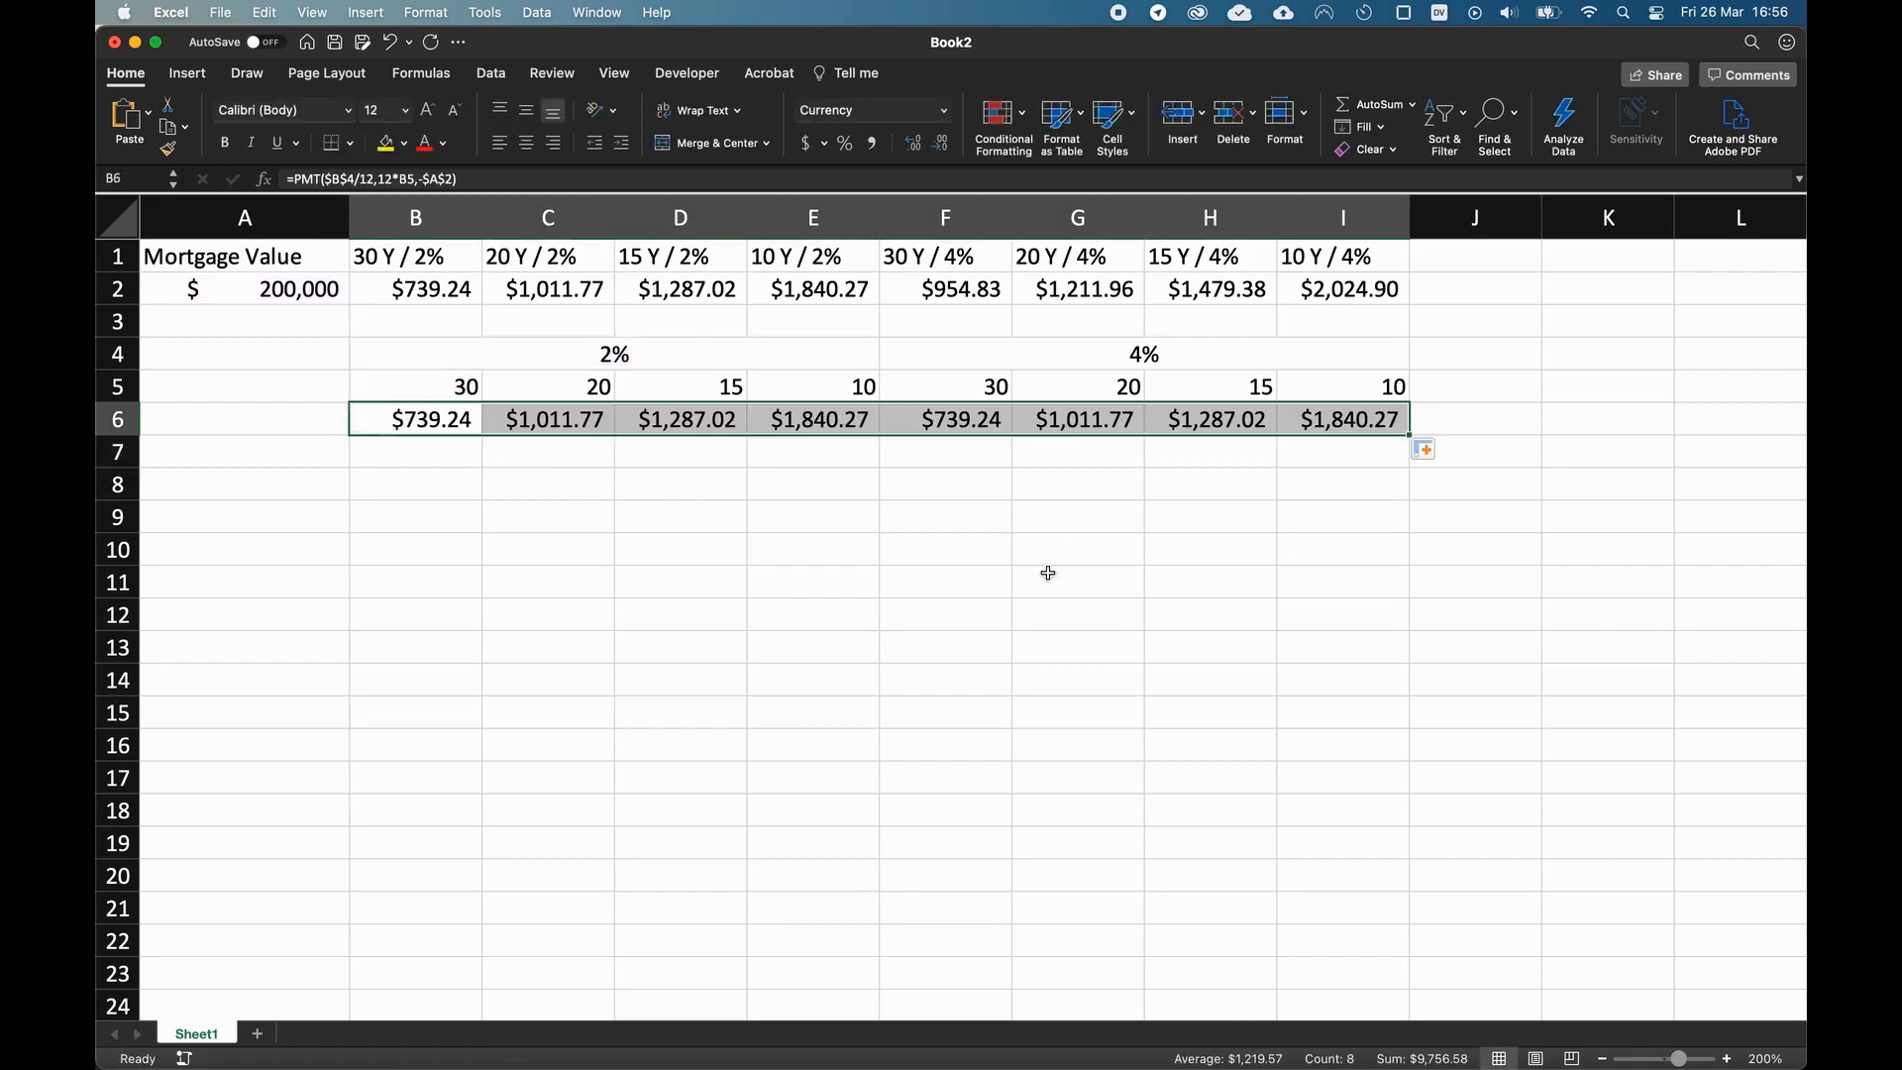
{"action": "left_click", "coordinate": [1048, 573]}
- Change the rate reference in F6's formula to $F$4 and fill the corrected formula across to I6
{"action": "left_click", "coordinate": [949, 416]}
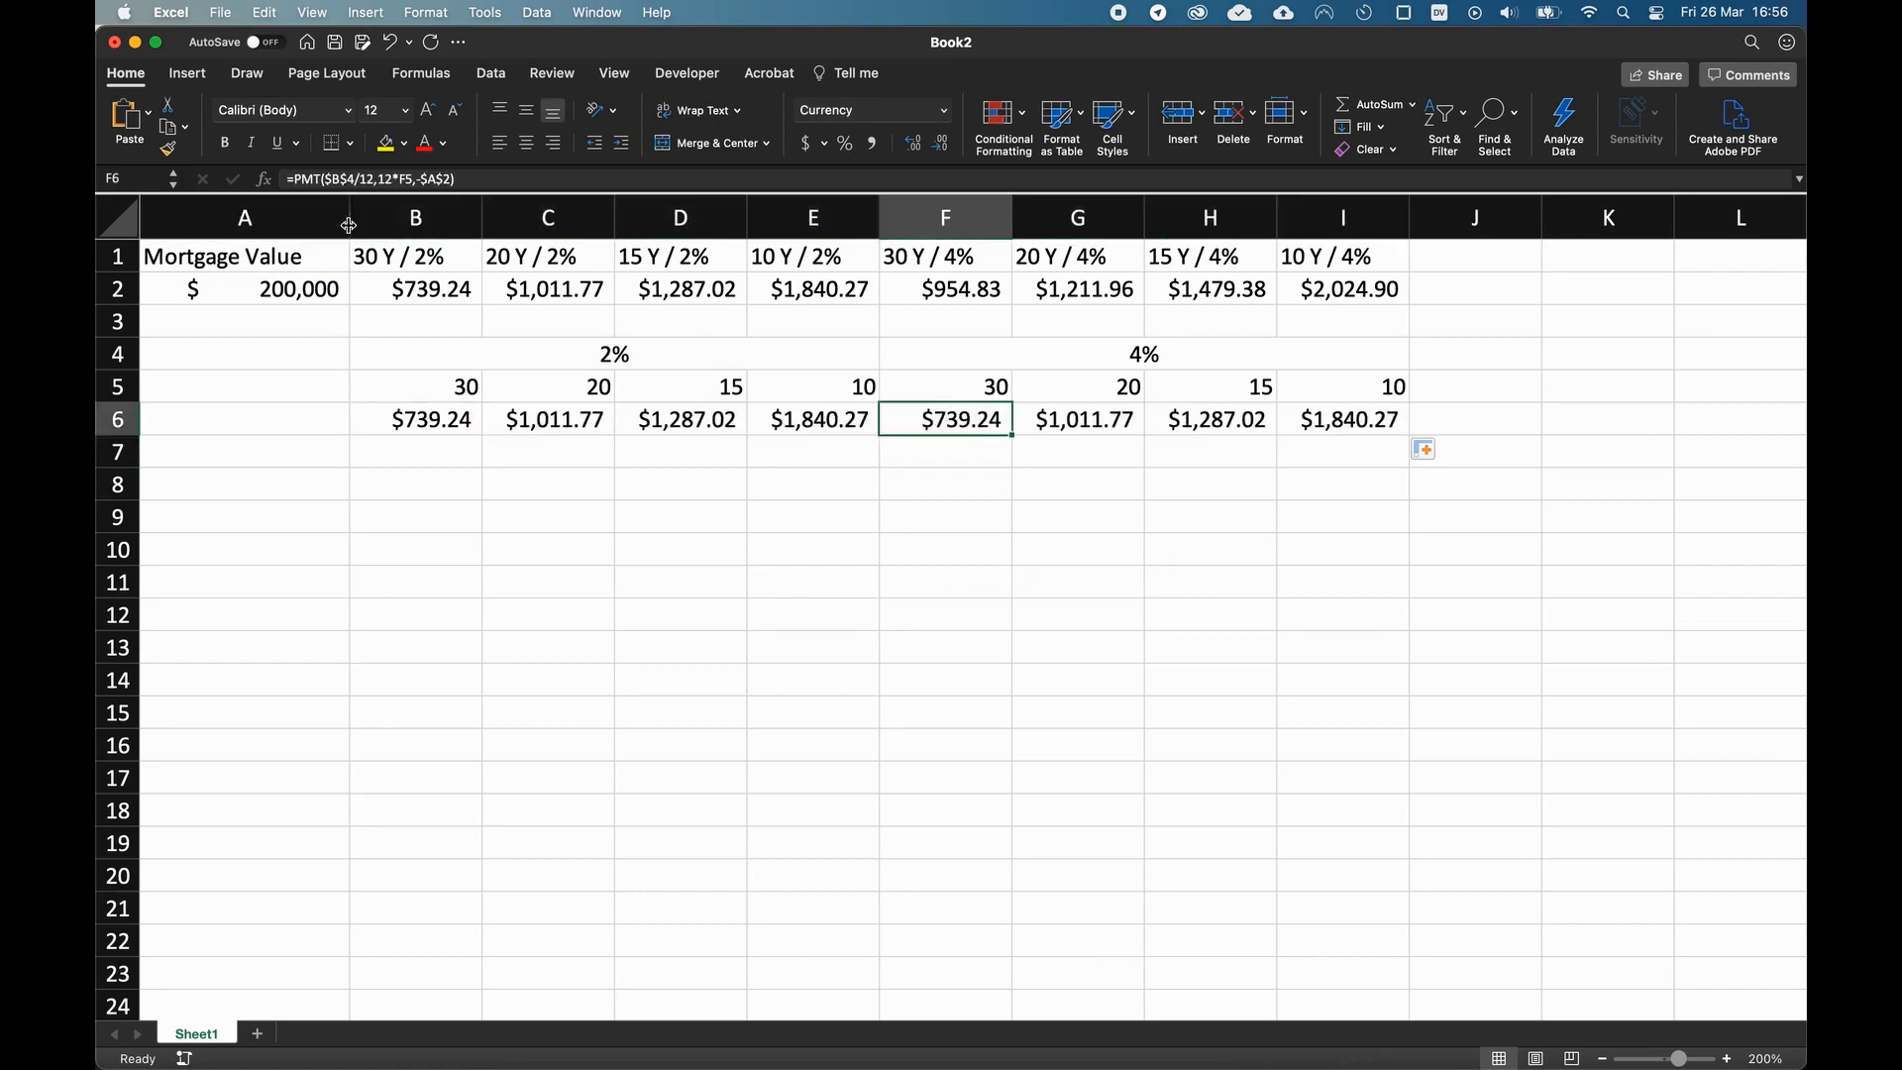
{"action": "left_click", "coordinate": [353, 180]}
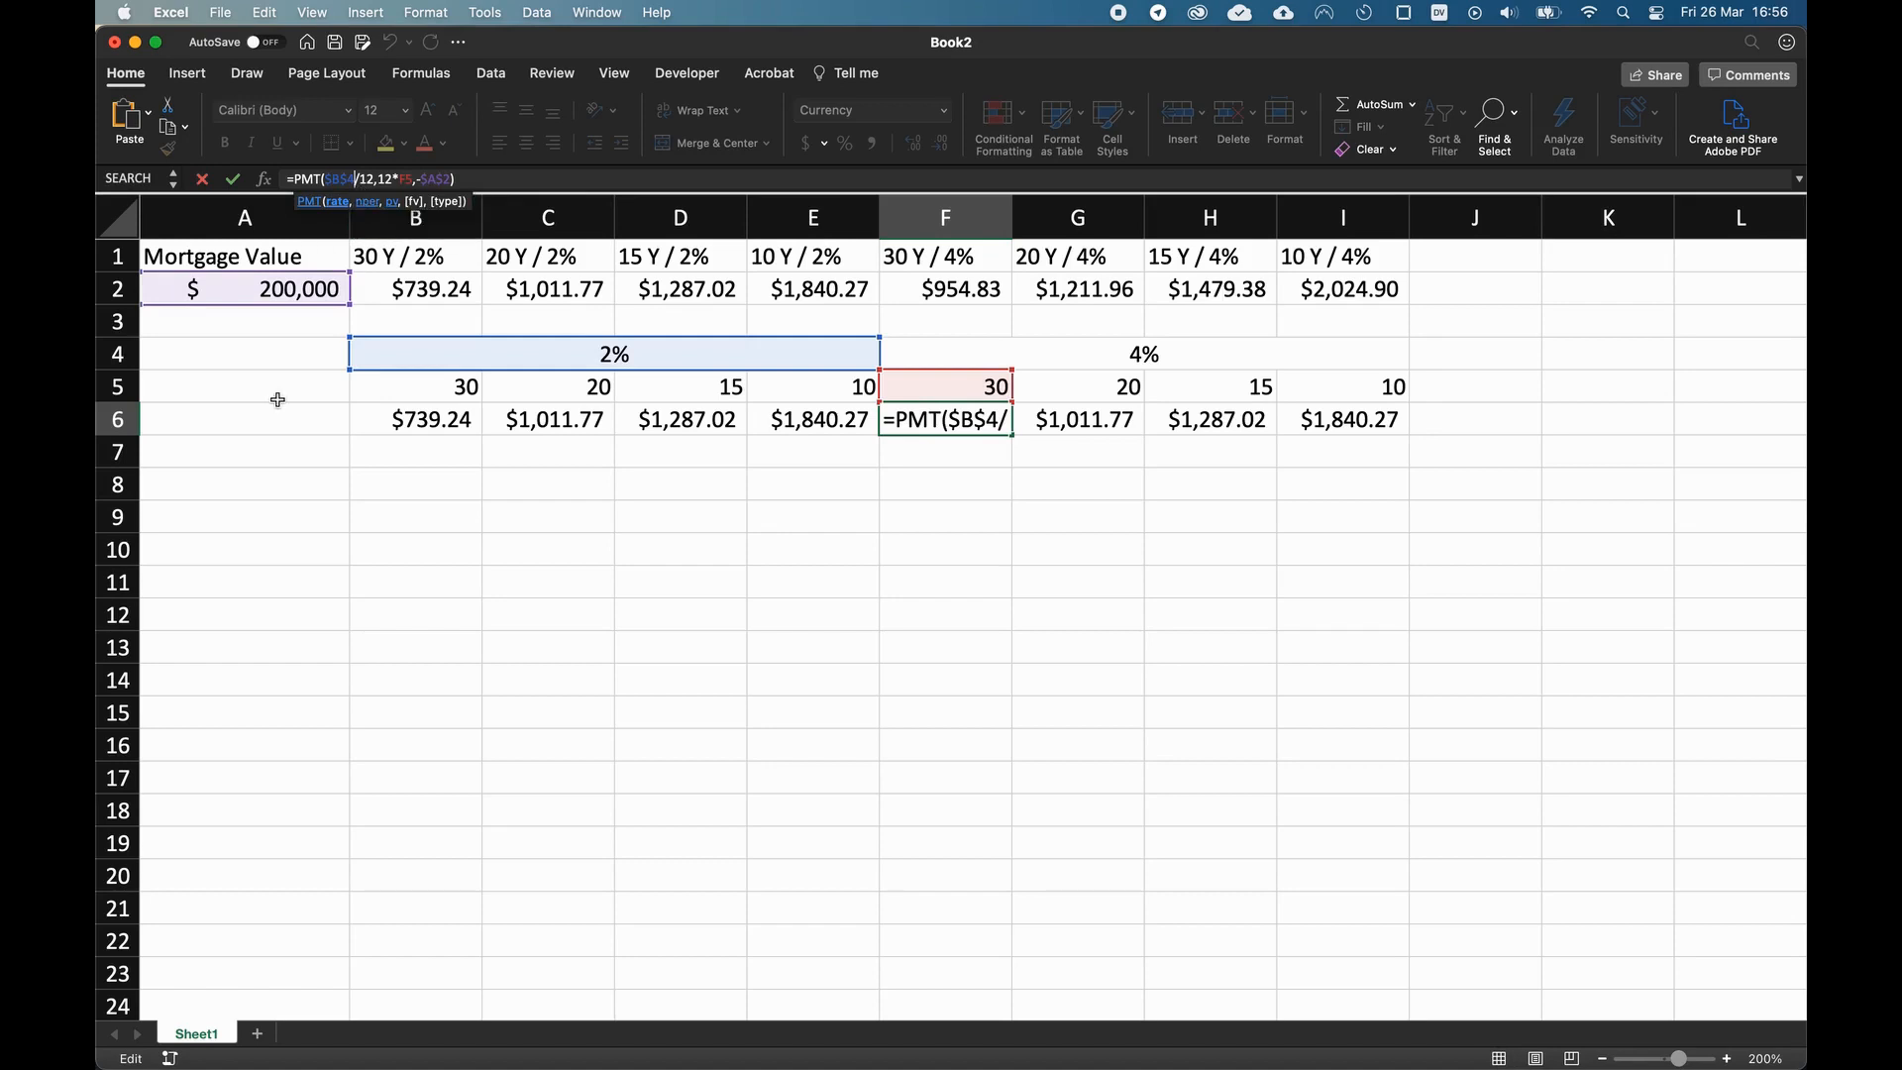
{"action": "left_click", "coordinate": [330, 179]}
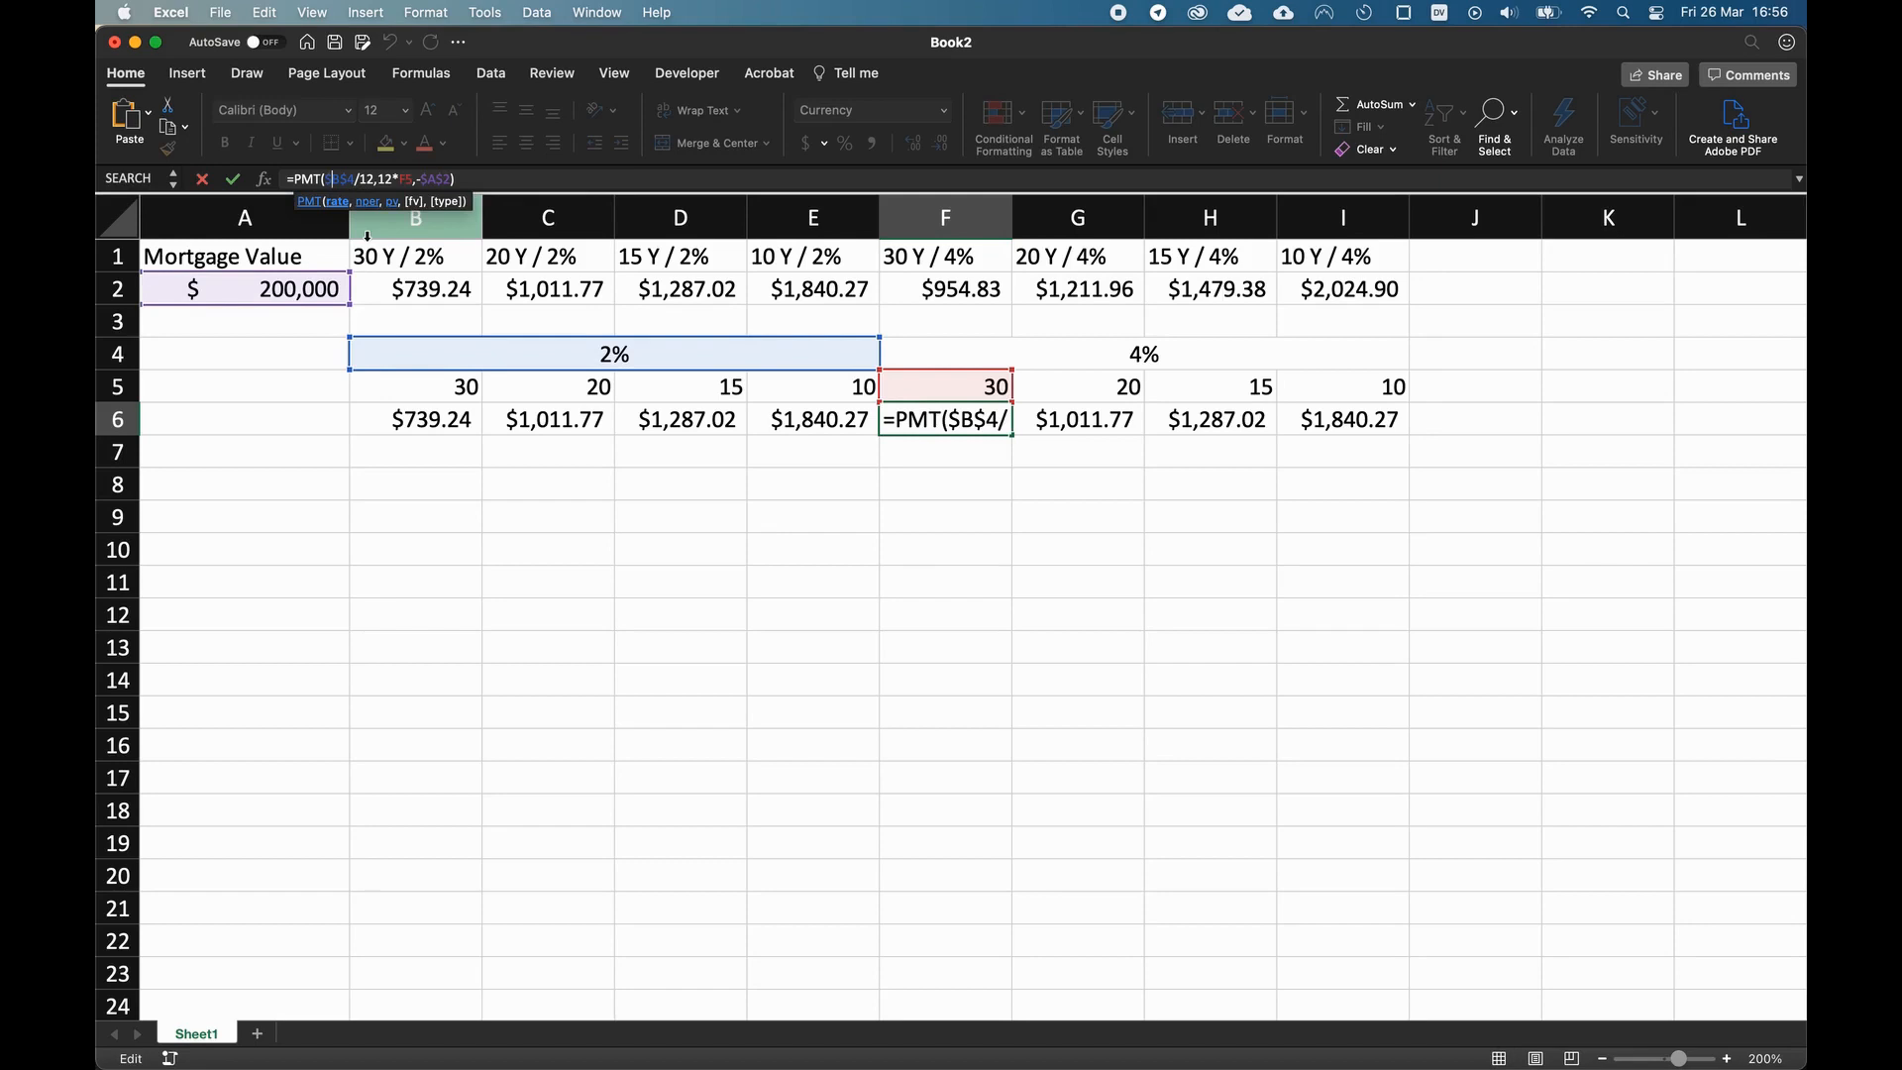
{"action": "key", "text": "Delete"}
{"action": "type", "text": "F"}
{"action": "key", "text": "Return"}
{"action": "key", "text": "Up"}
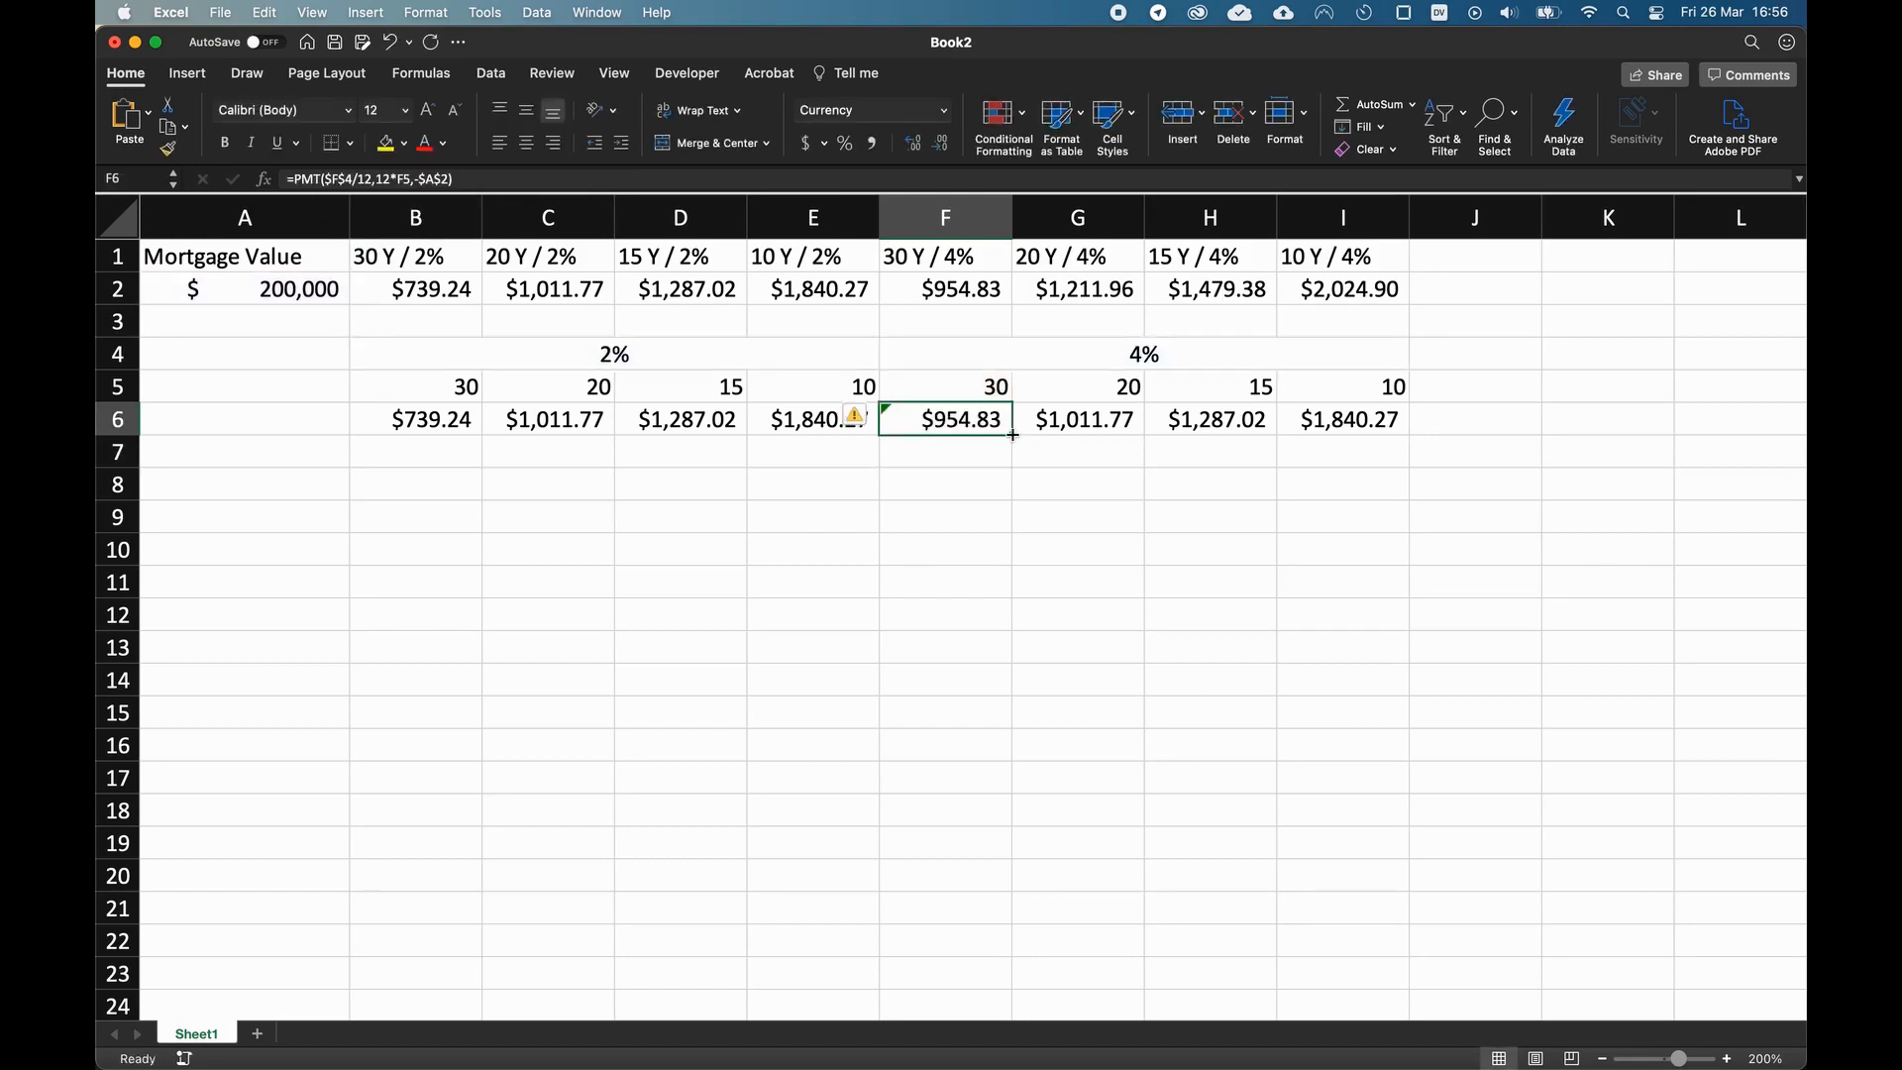
{"action": "left_click_drag", "start_coordinate": [1012, 435], "coordinate": [1382, 430]}
{"action": "left_click", "coordinate": [1373, 615]}
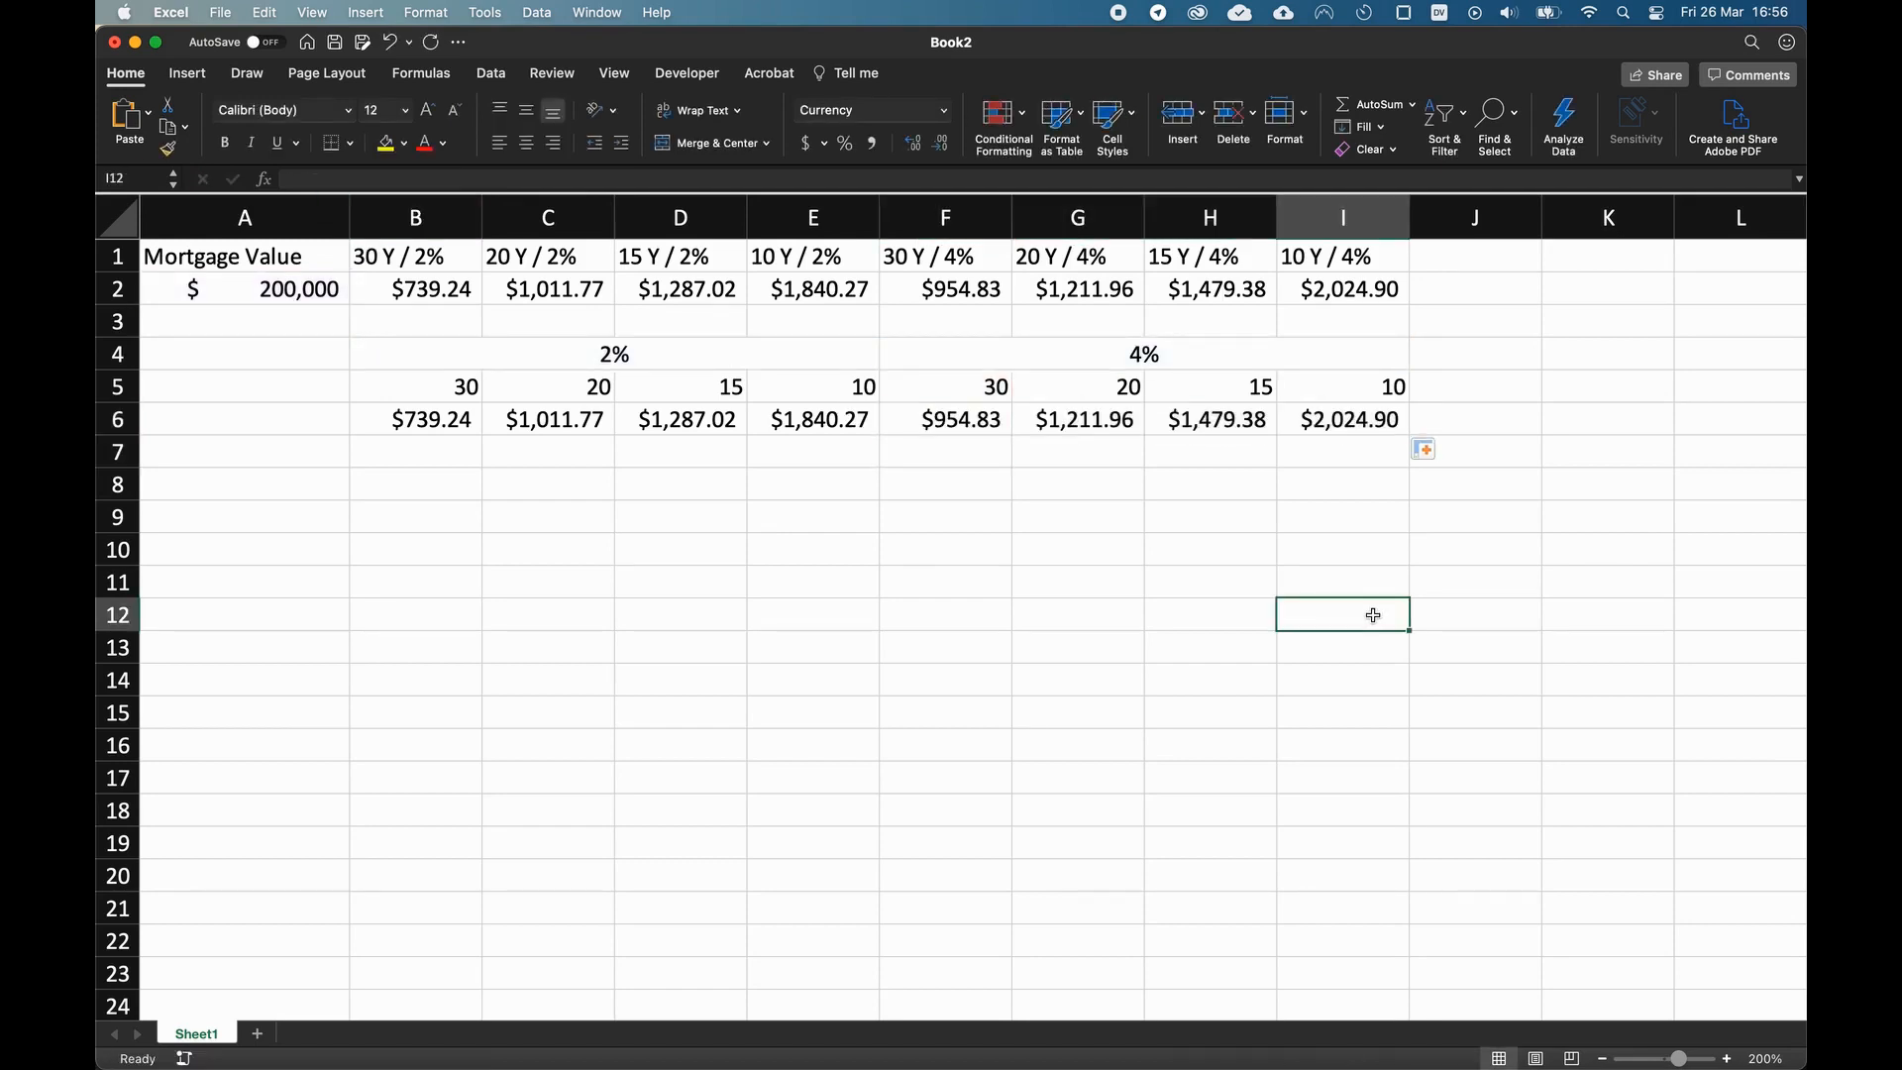
{"action": "left_click", "coordinate": [317, 421]}
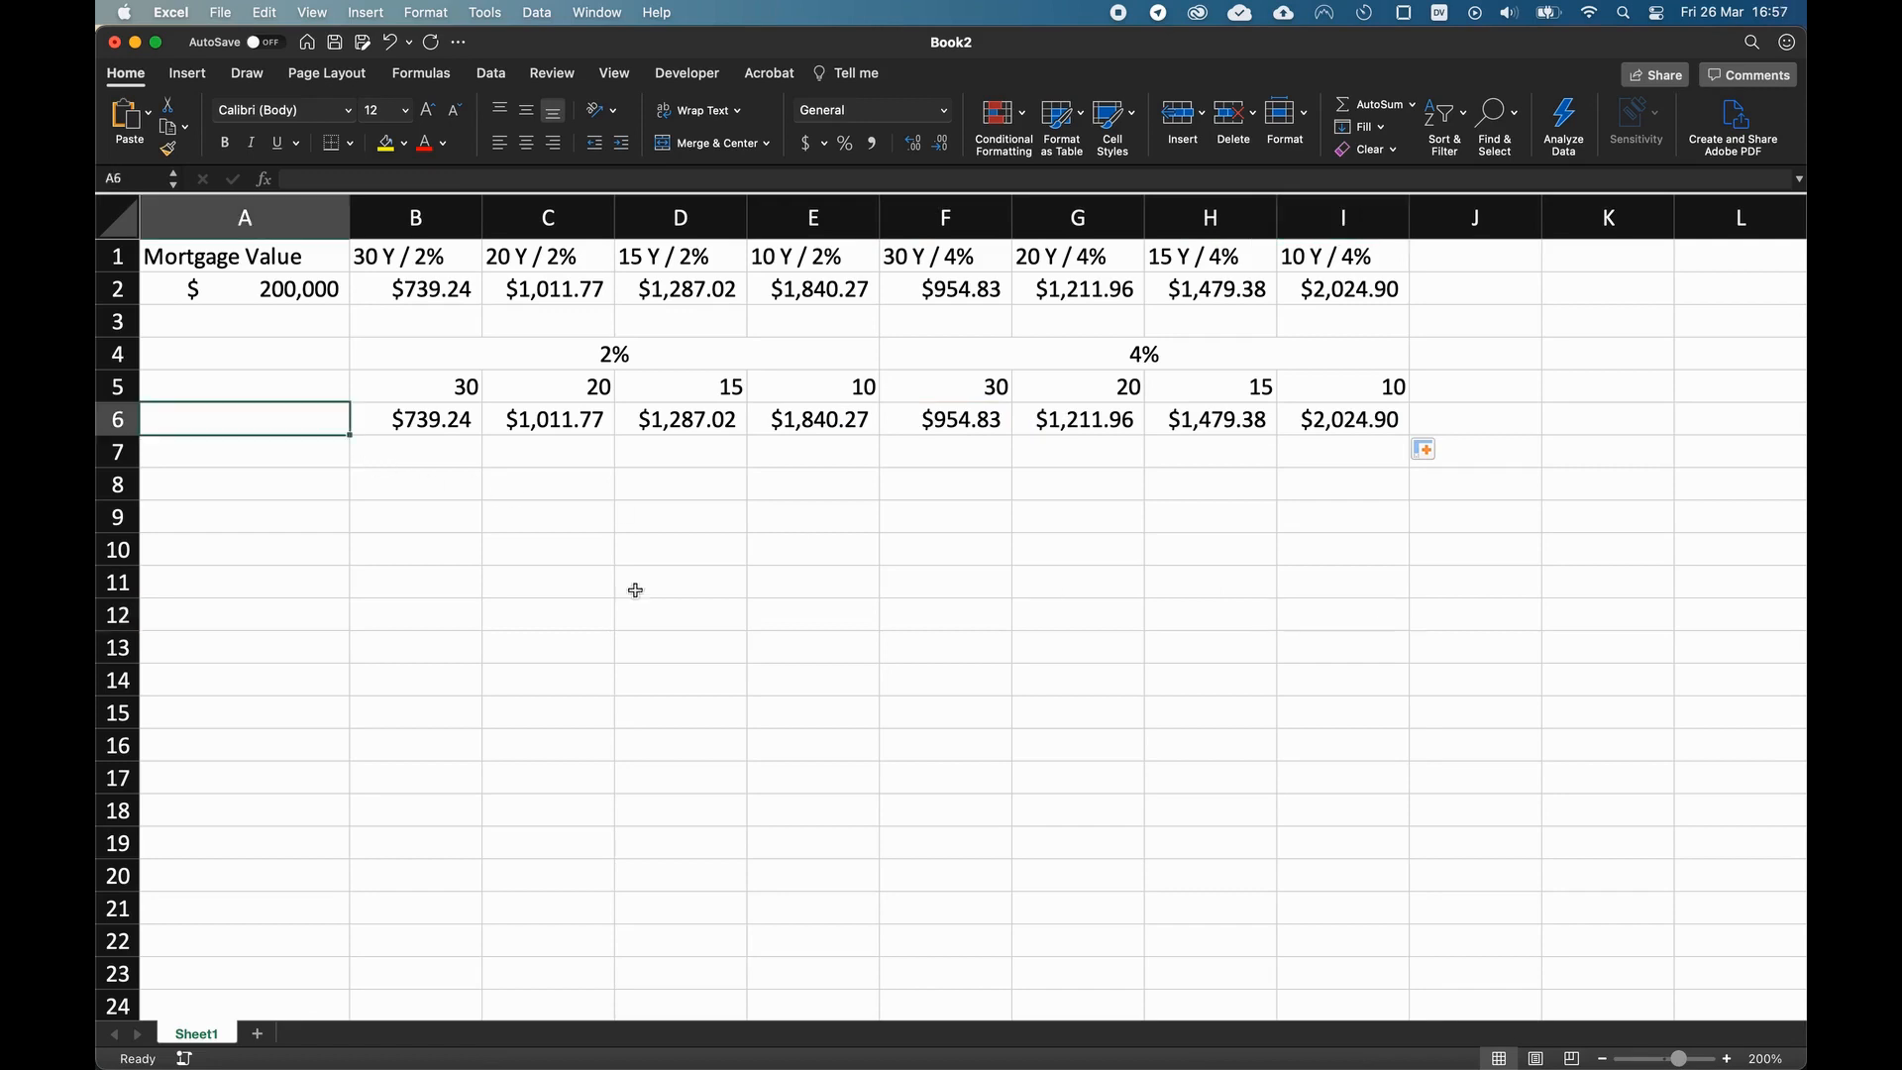
{"action": "left_click", "coordinate": [681, 602]}
{"action": "left_click", "coordinate": [452, 427]}
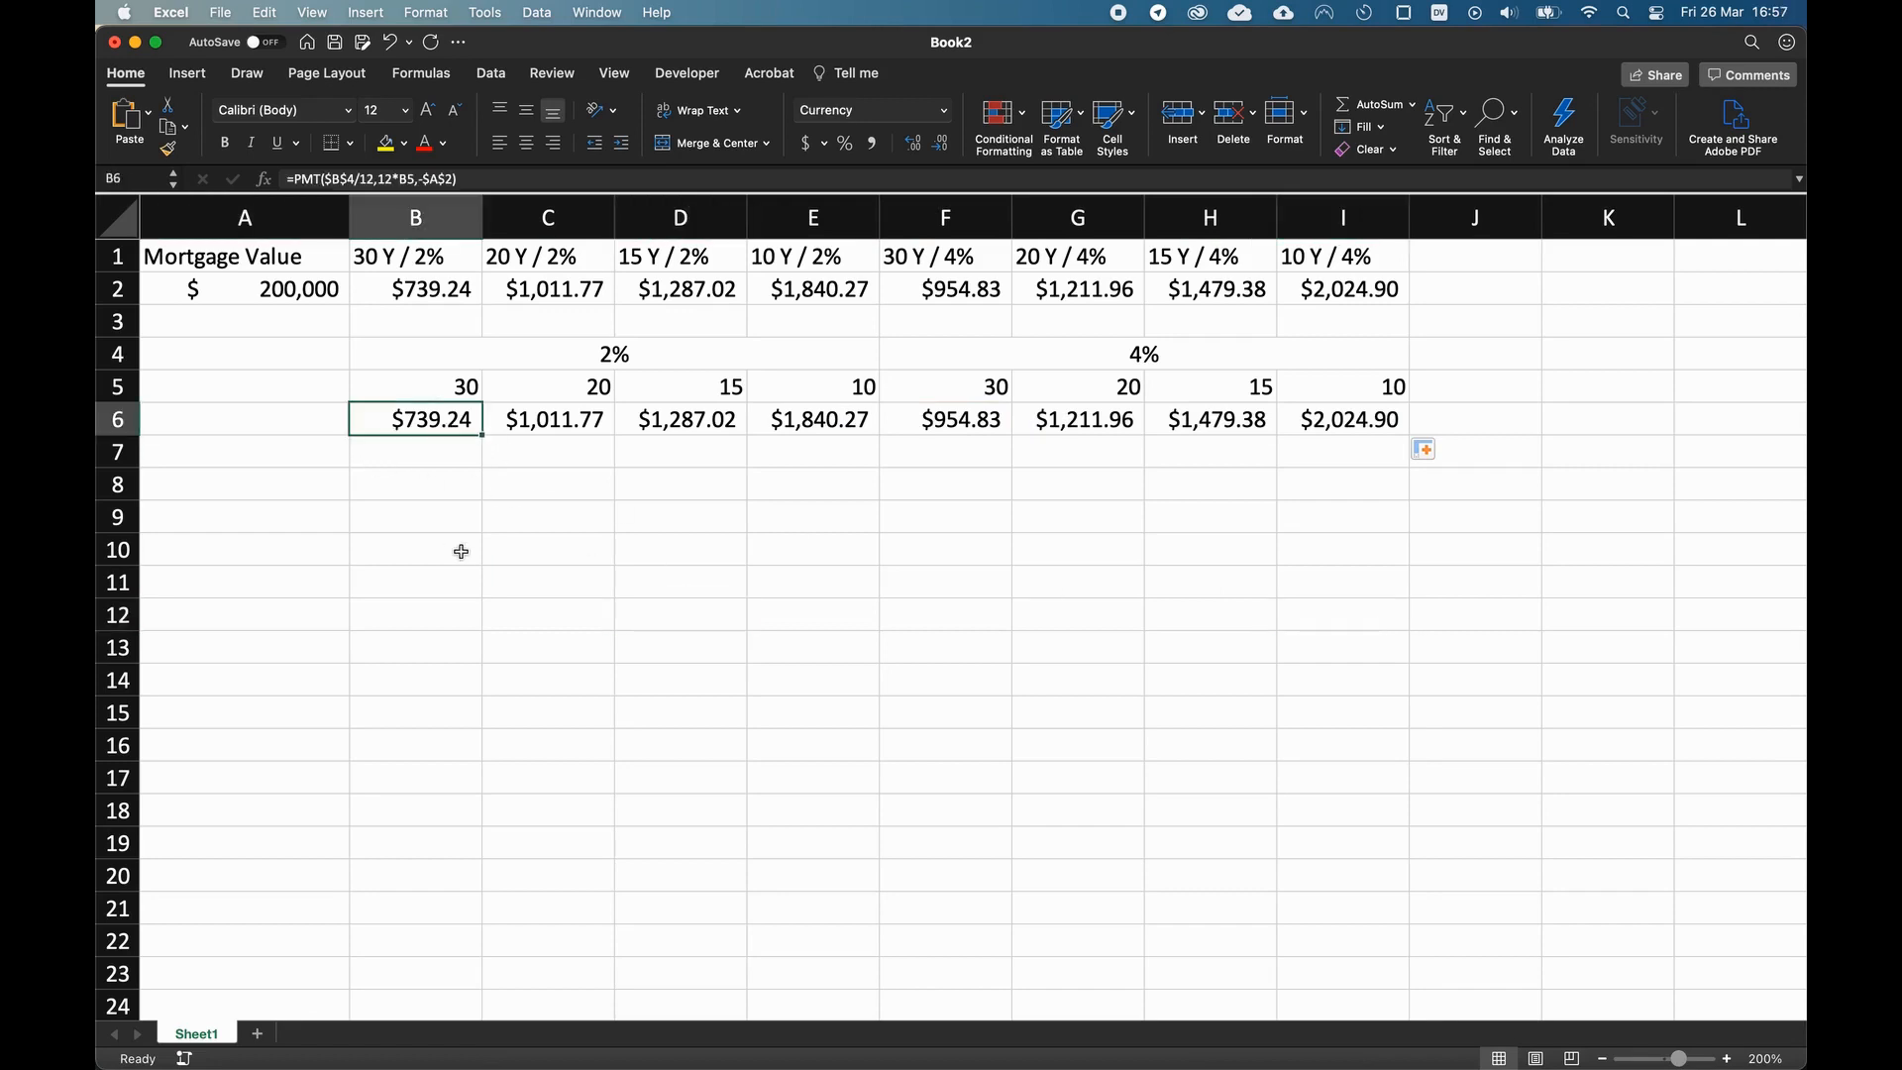